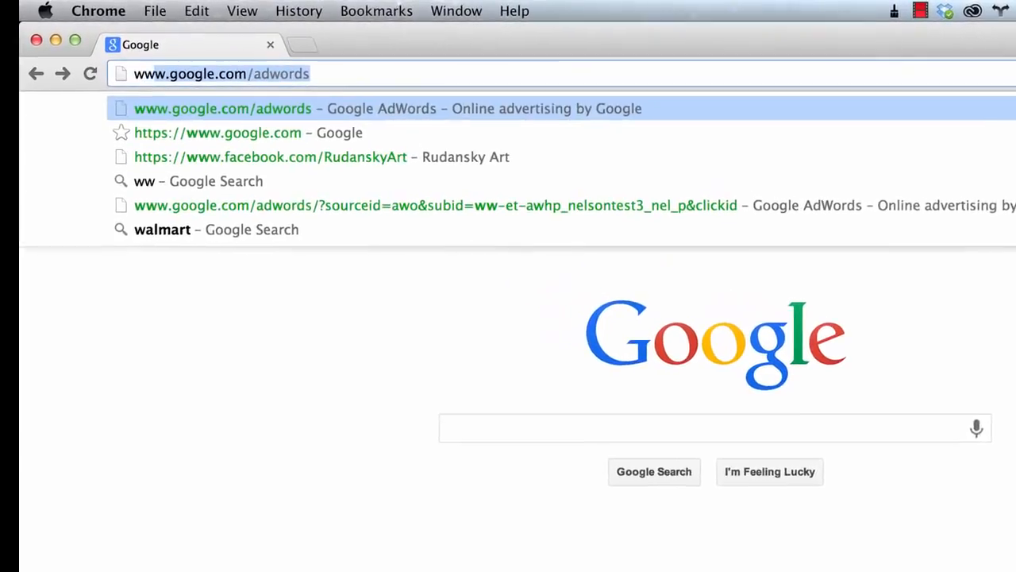
text(gle.com/a)
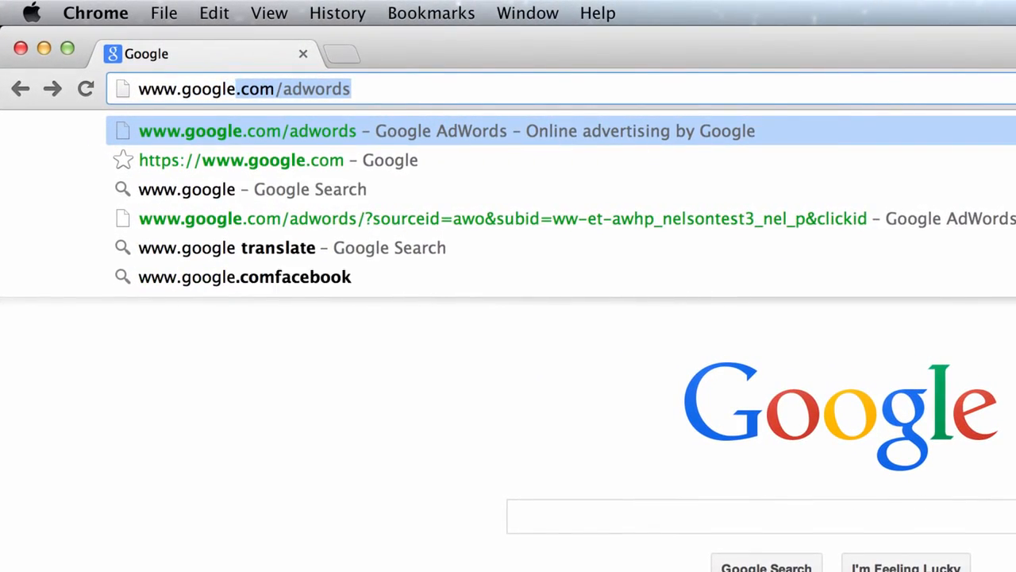
text(dwords)
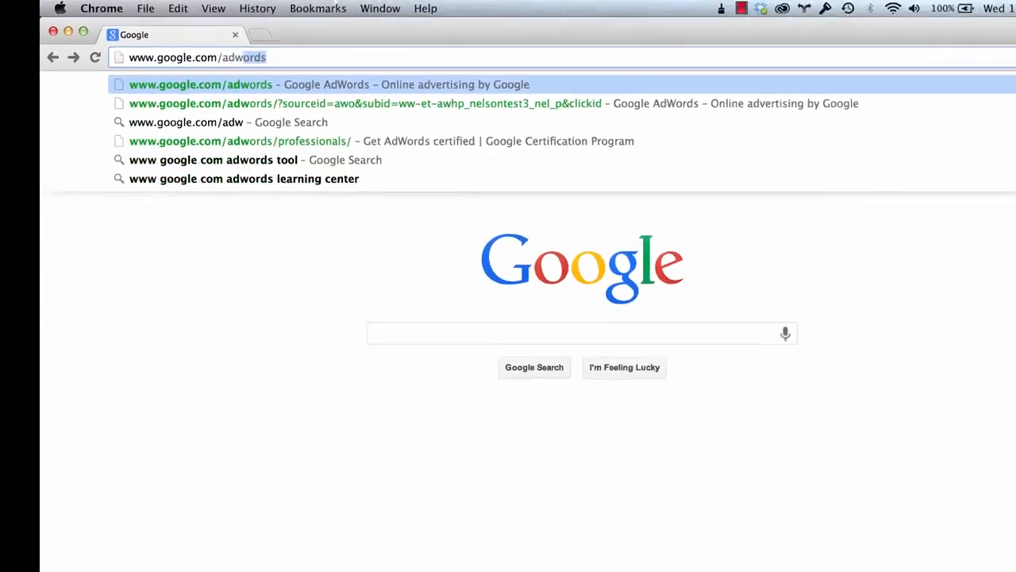
key(Return)
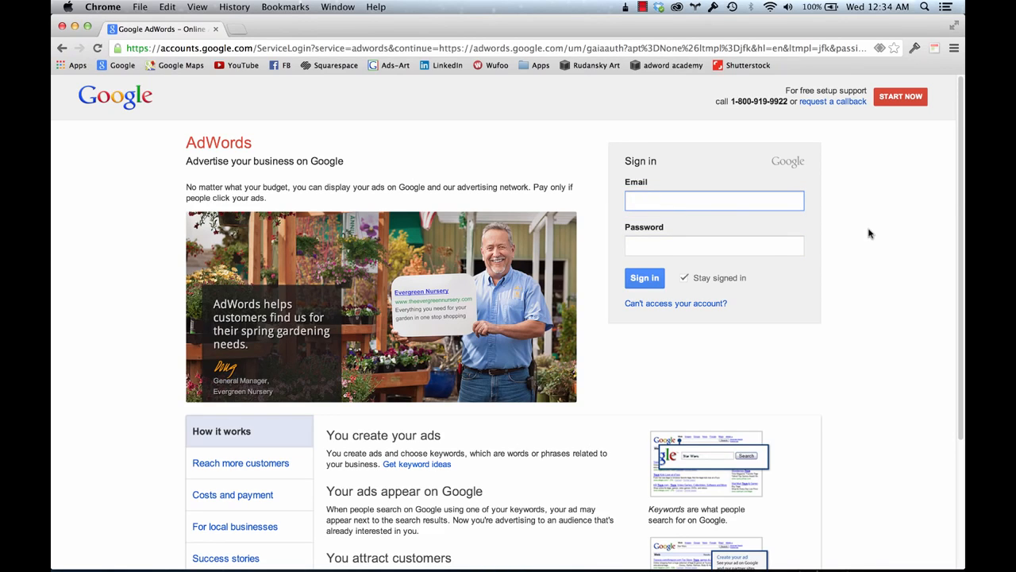
scroll(537, 431, down, 5)
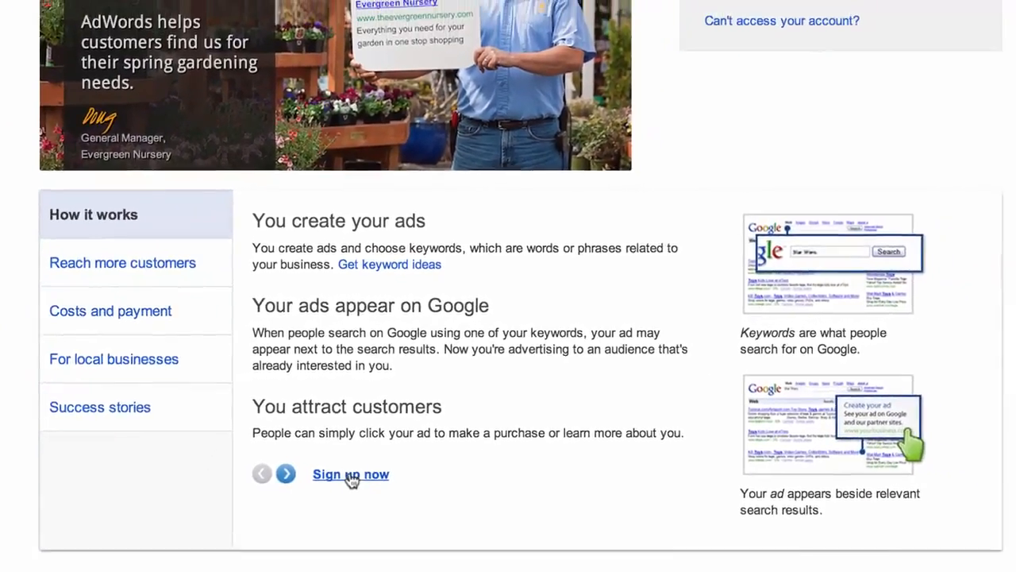
click(349, 477)
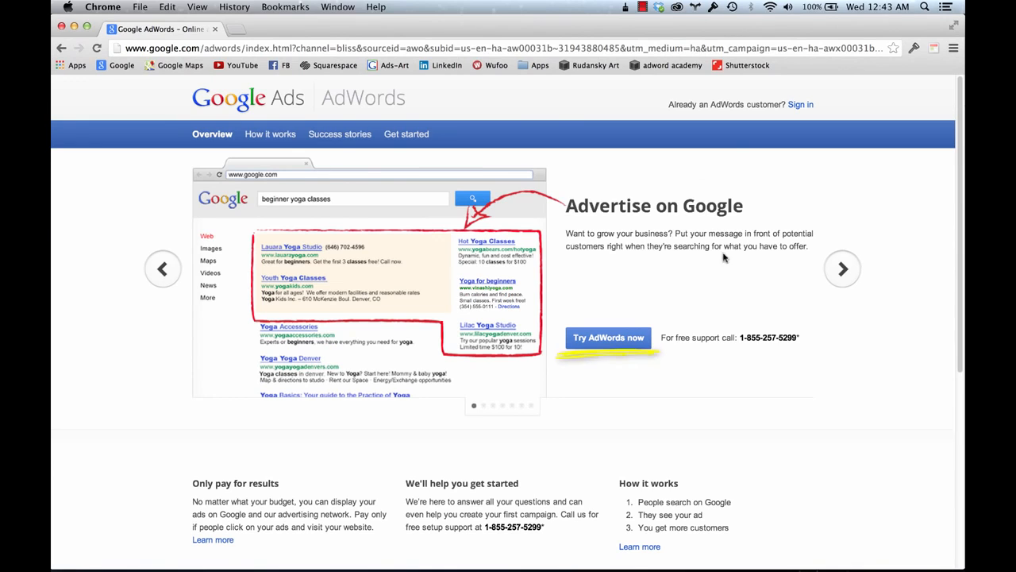
click(615, 338)
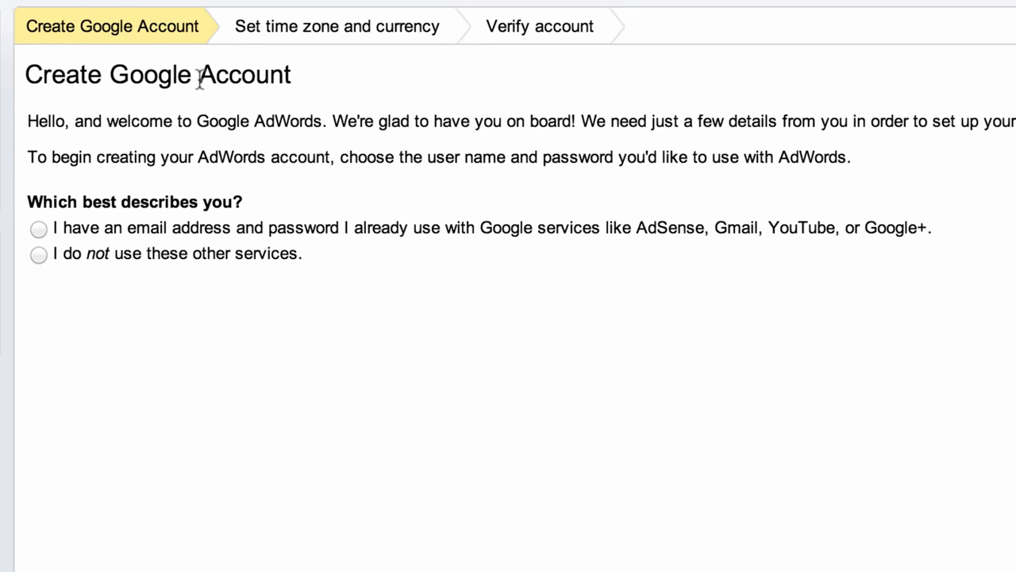
- Choose to use the existing Google account, then enter its e-mail address and password
click(36, 228)
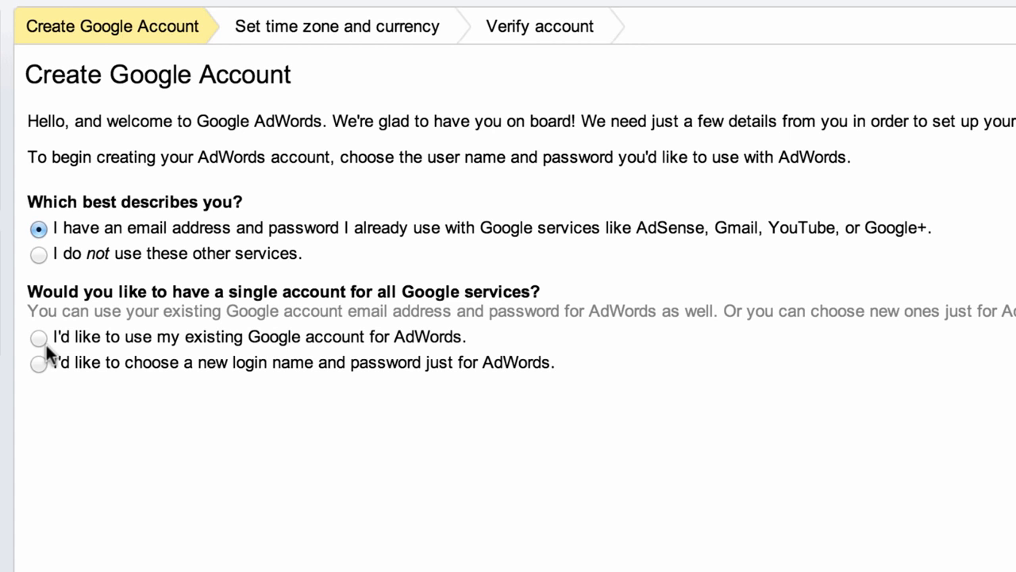
click(35, 338)
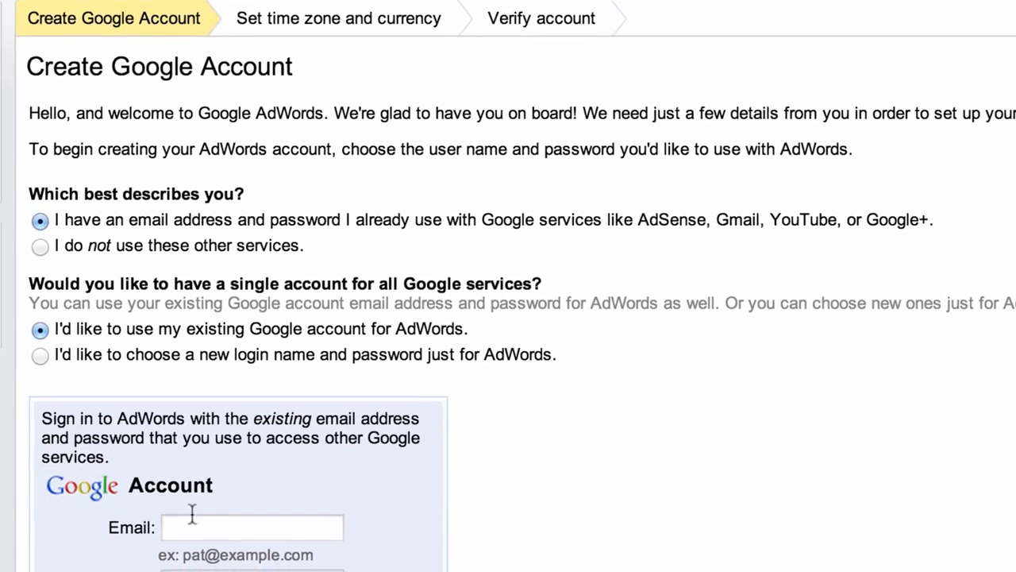
click(192, 516)
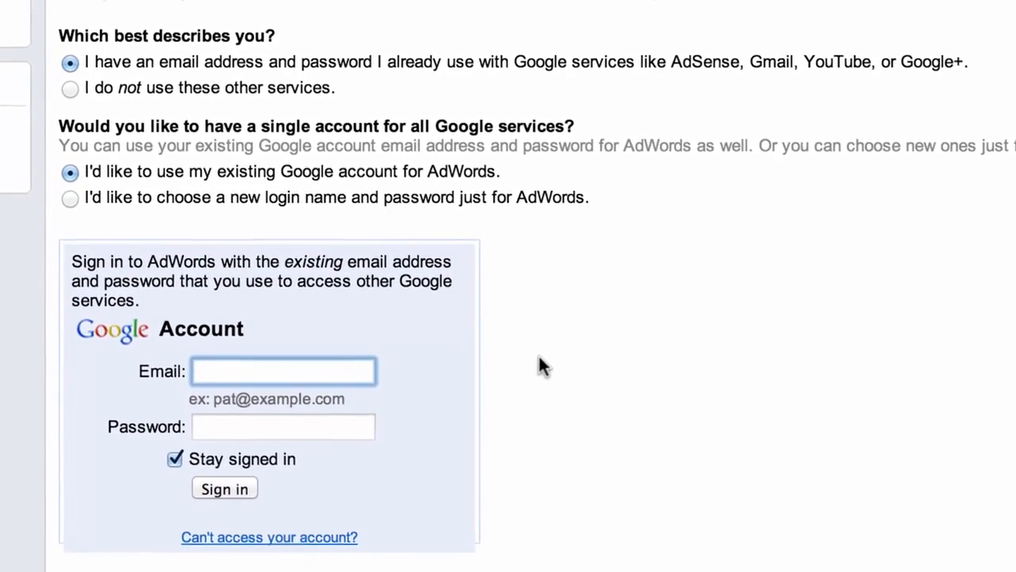
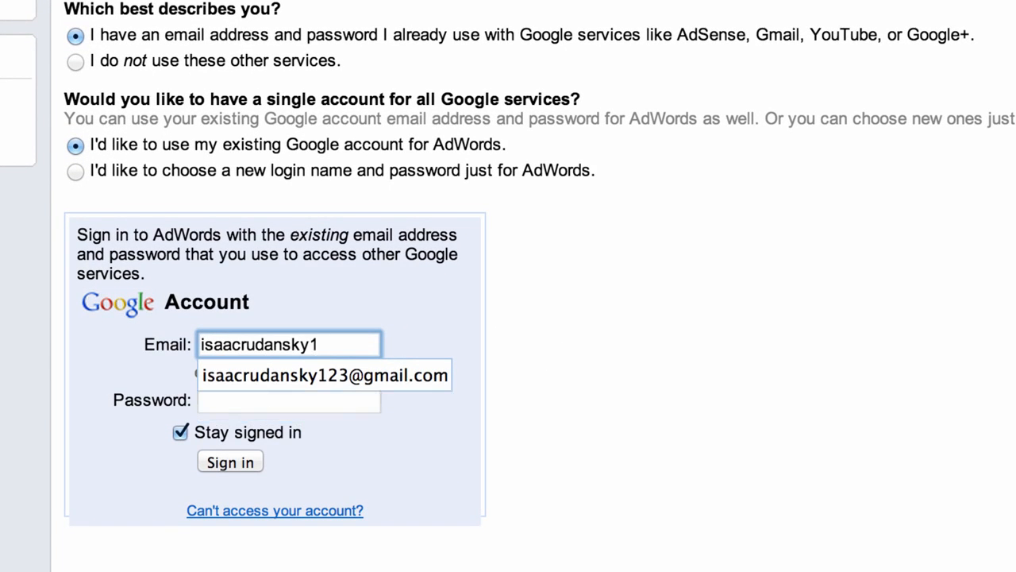
key(Tab)
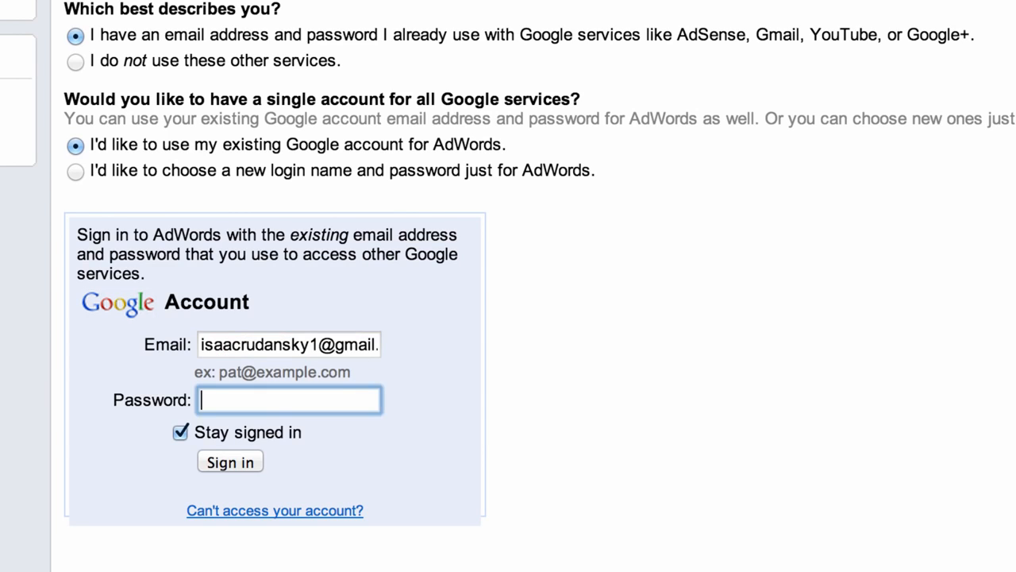
text(********)
key(Return)
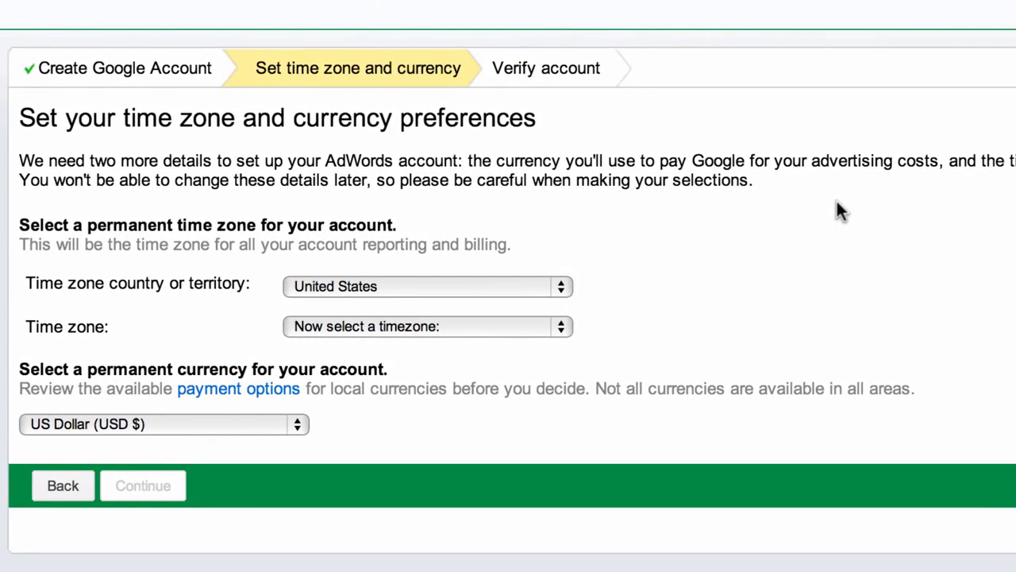
- Set the time zone to (GMT-05:00) Eastern Time with US Dollar currency and continue
click(387, 325)
click(441, 491)
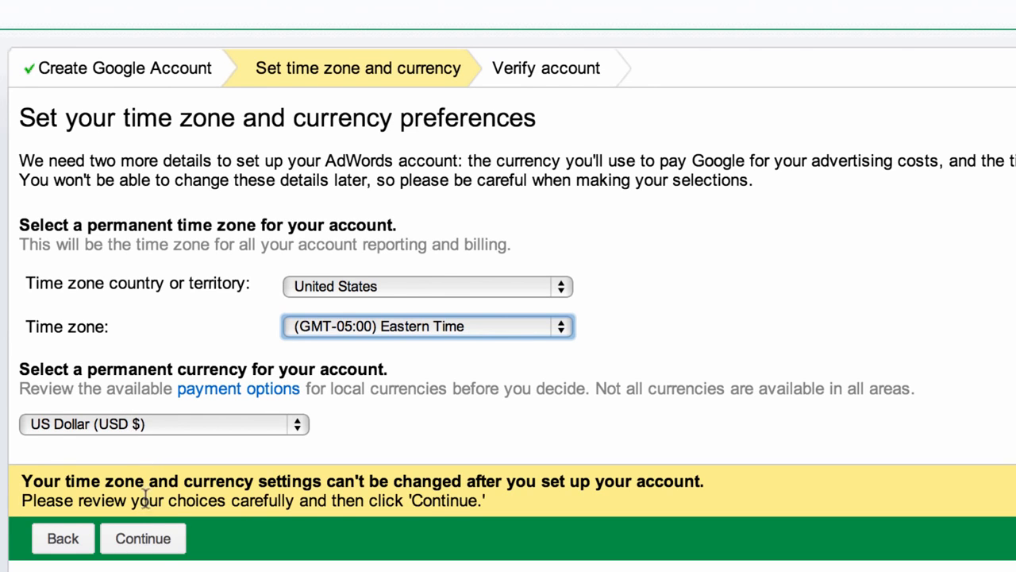
click(158, 542)
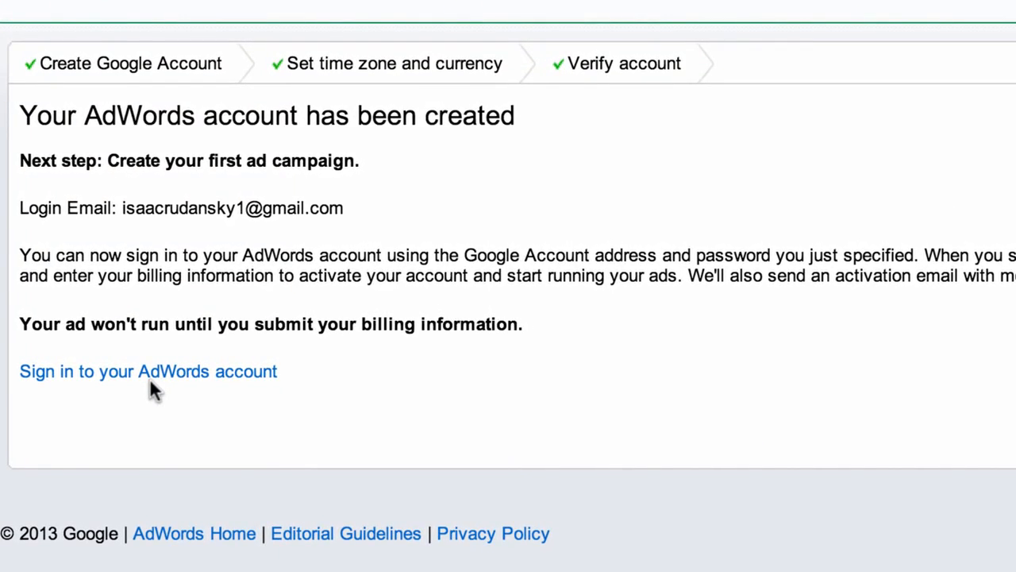
- Sign in to the new AdWords account and choose 'Create your first campaign'
click(150, 380)
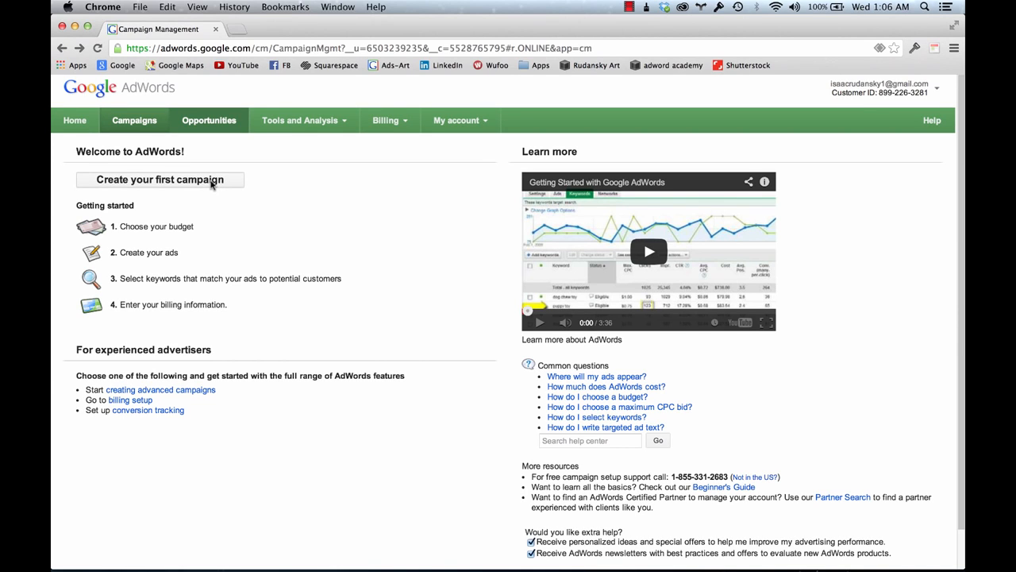
click(171, 182)
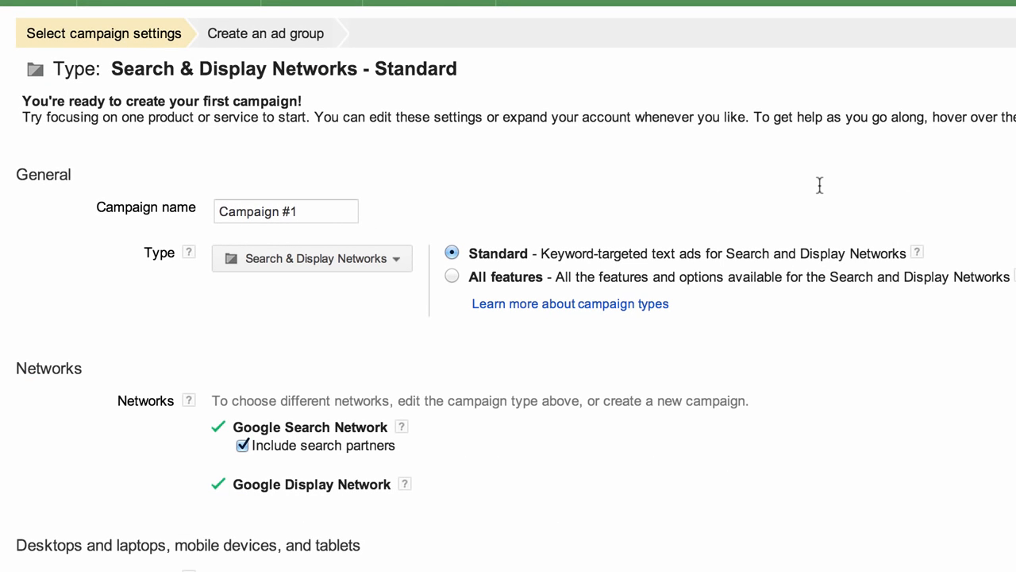
- Replace the default campaign name with 'Camper Hamper'
triple_click(262, 210)
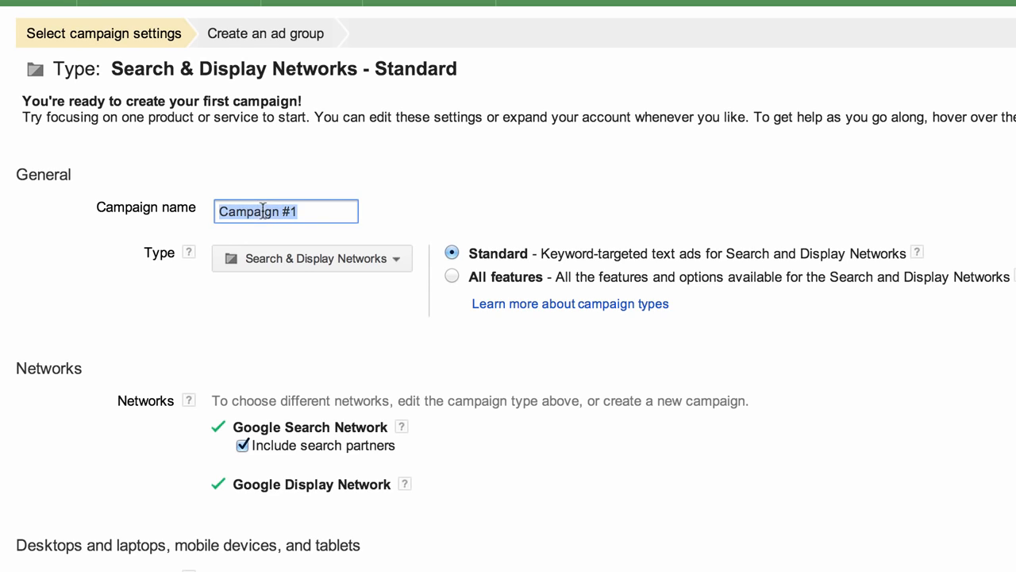
text(Camper )
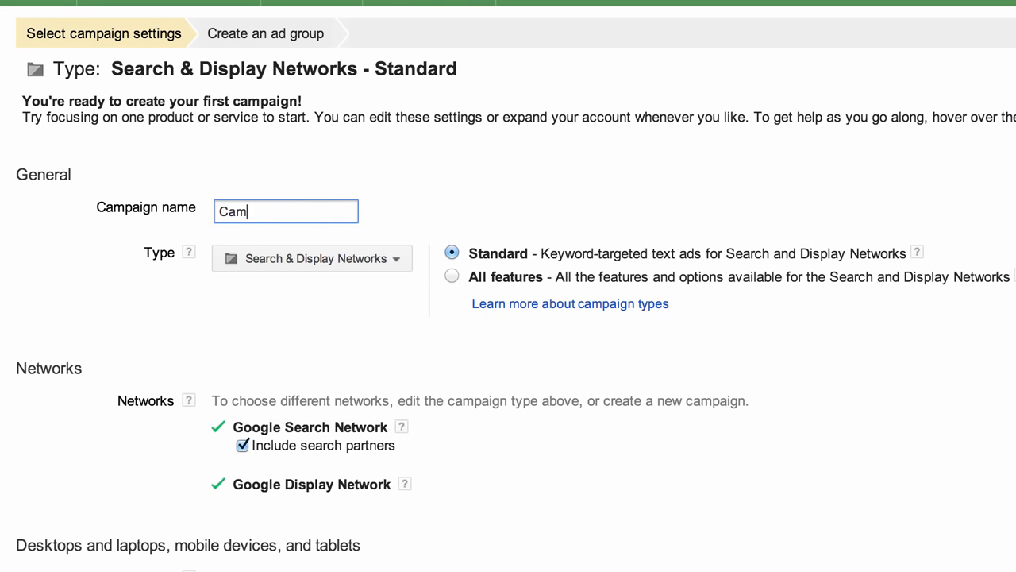
text(Hamper)
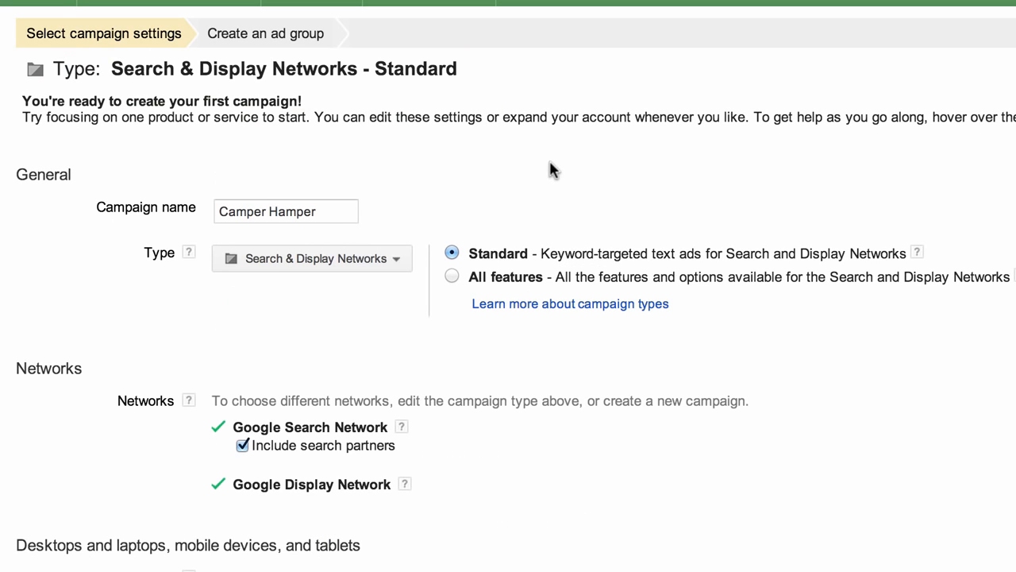
click(319, 258)
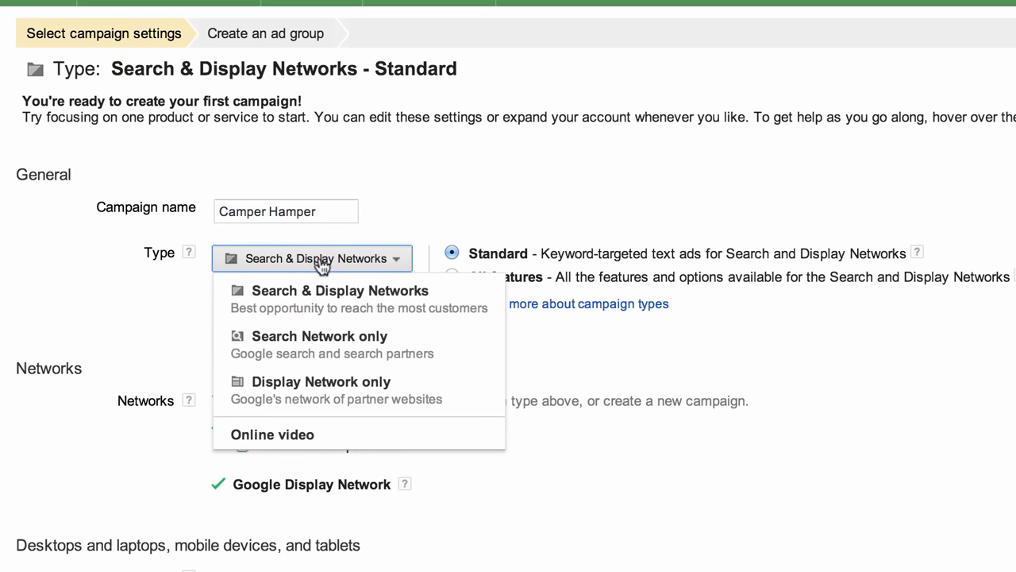
- Switch the campaign type to 'Search Network only' and confirm the reset
click(329, 355)
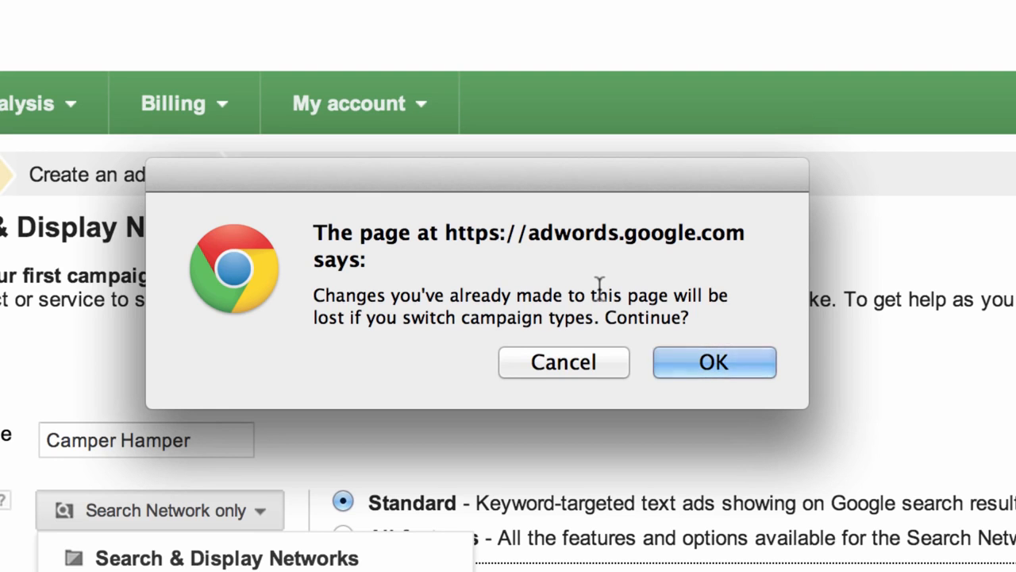
click(712, 361)
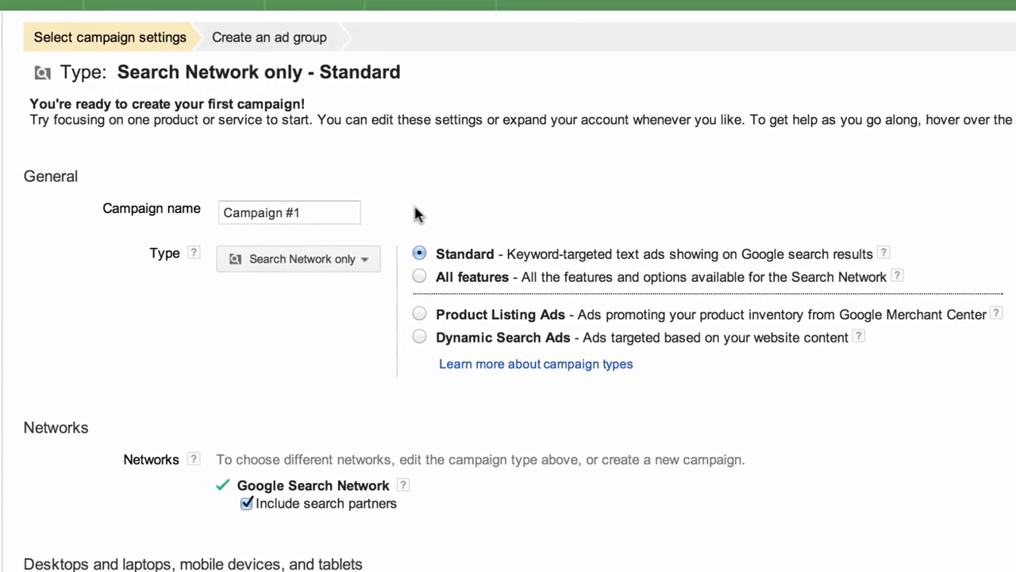
- Retype 'Camper Hamper' over the default name 'Campaign #1'
click(318, 208)
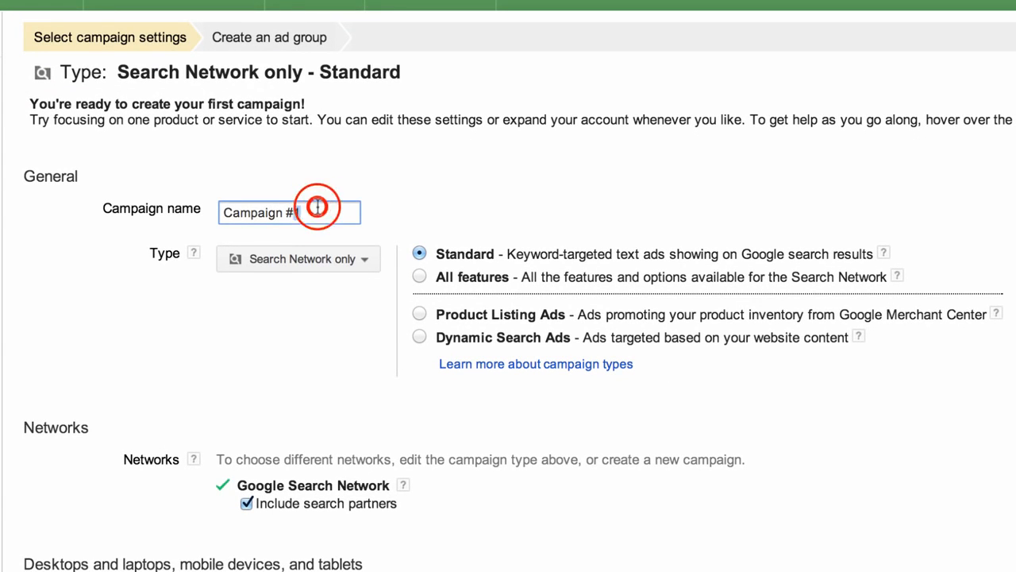
triple_click(318, 208)
text(Camper H)
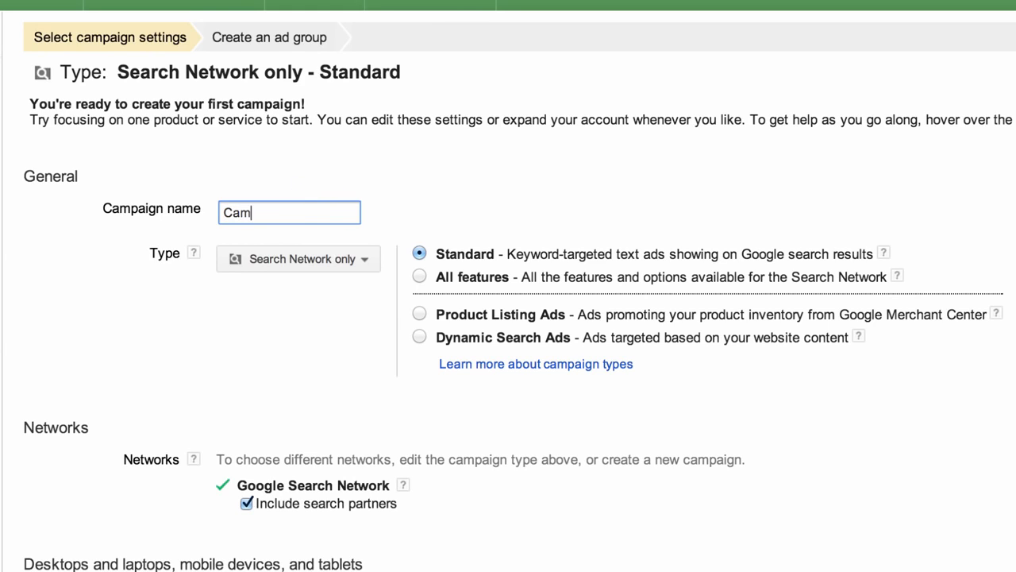
text(amper)
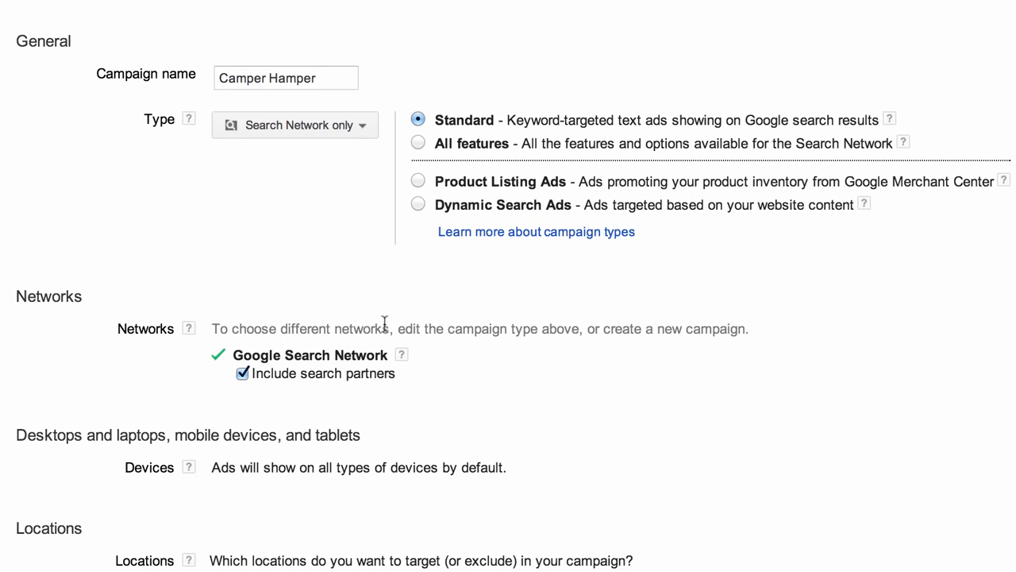
- Uncheck 'Include search partners' and scroll down to the Locations section
click(243, 373)
scroll(250, 406, down, 3)
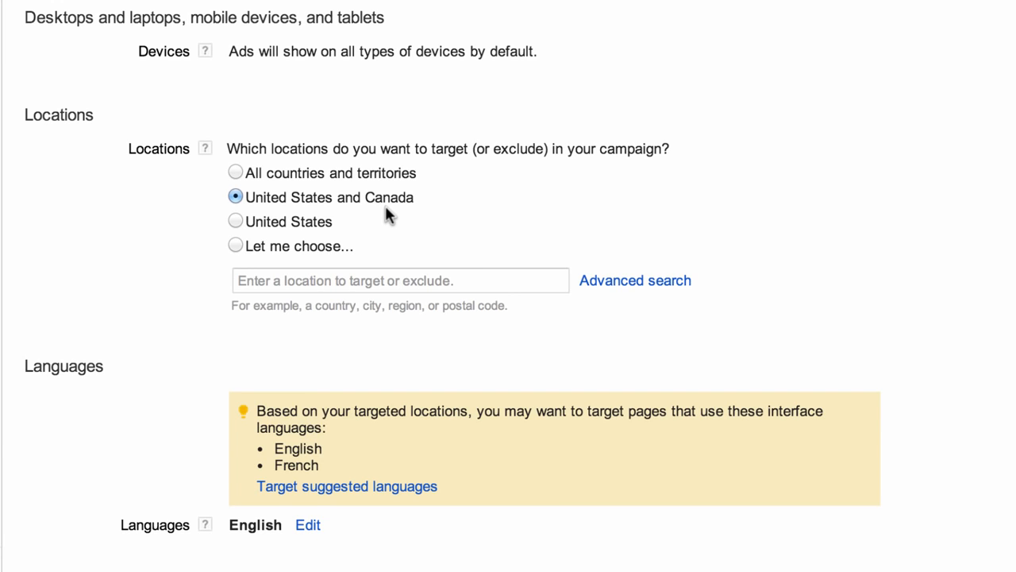
- Choose 'Let me choose...' and add the United States, found by searching 'USA', as a targeted location
click(235, 246)
click(268, 280)
text(US)
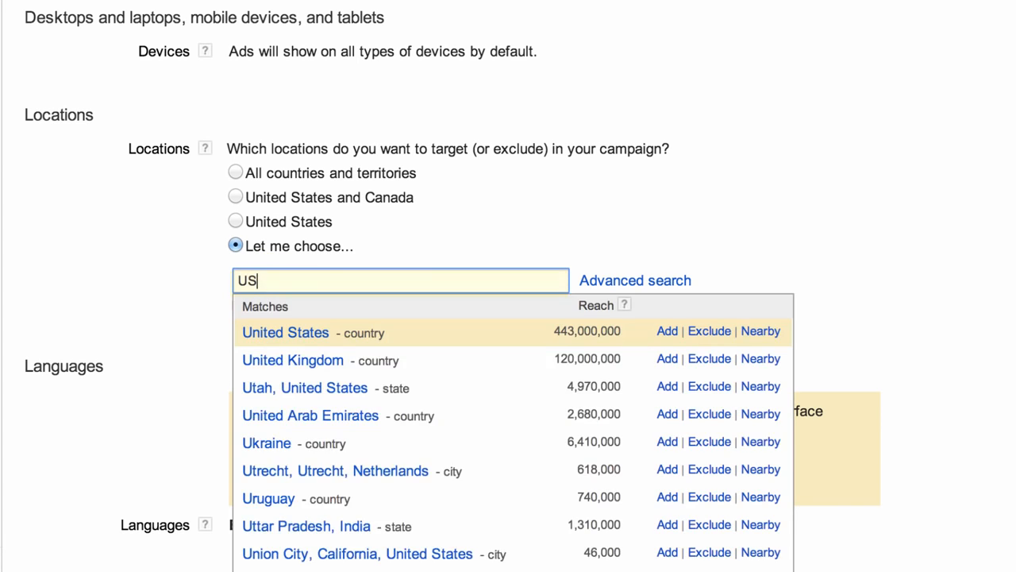
text(A)
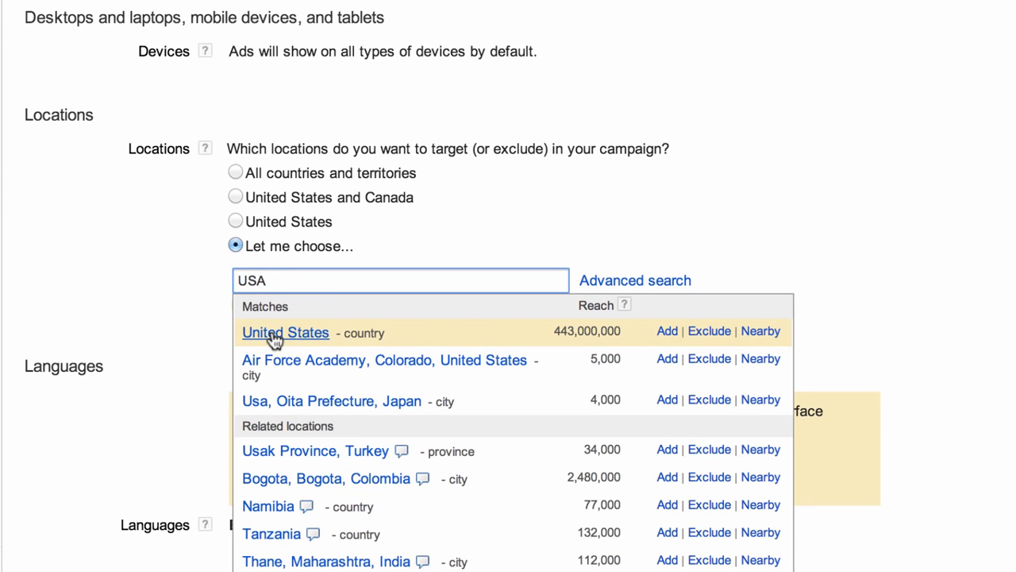
click(667, 333)
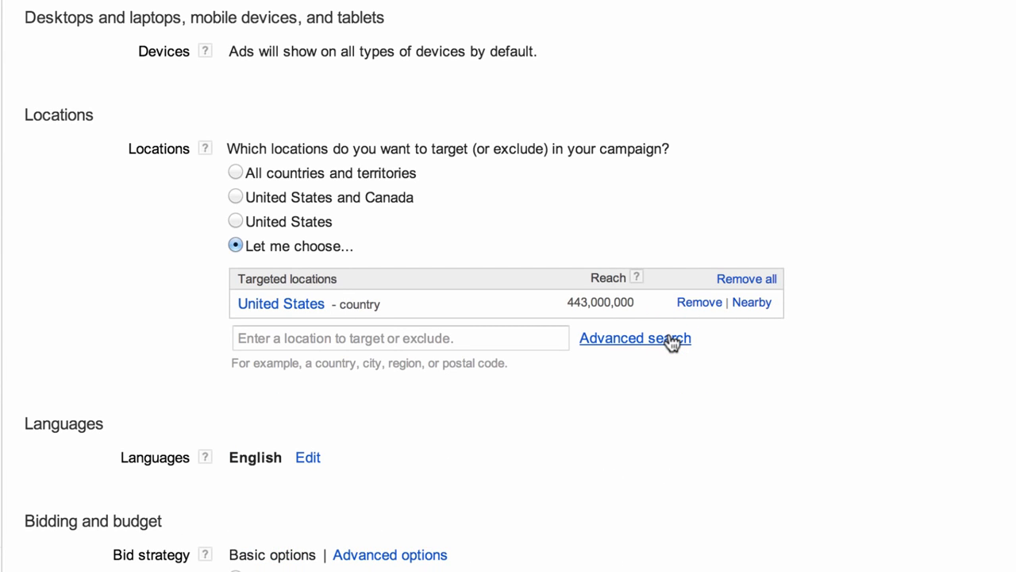
click(363, 338)
- Search 'Oklahoma' and exclude the state 'Oklahoma, United States'
text(Ok)
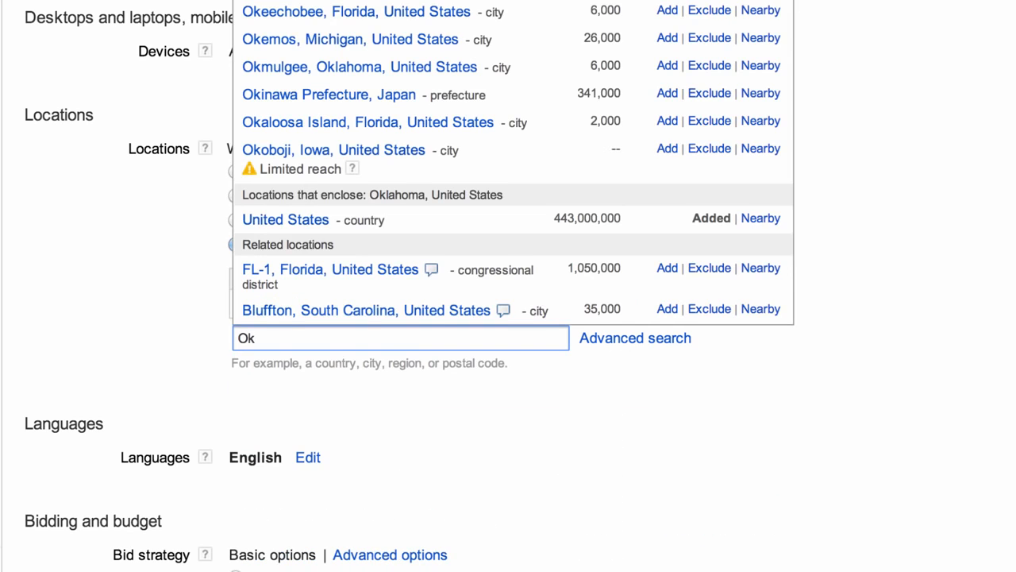
text(lahoma)
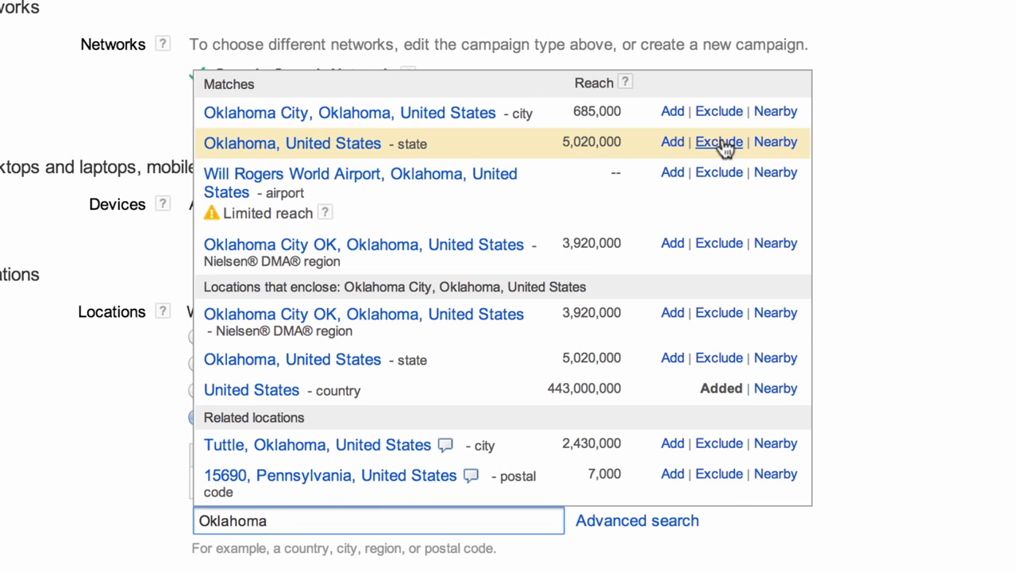
click(721, 143)
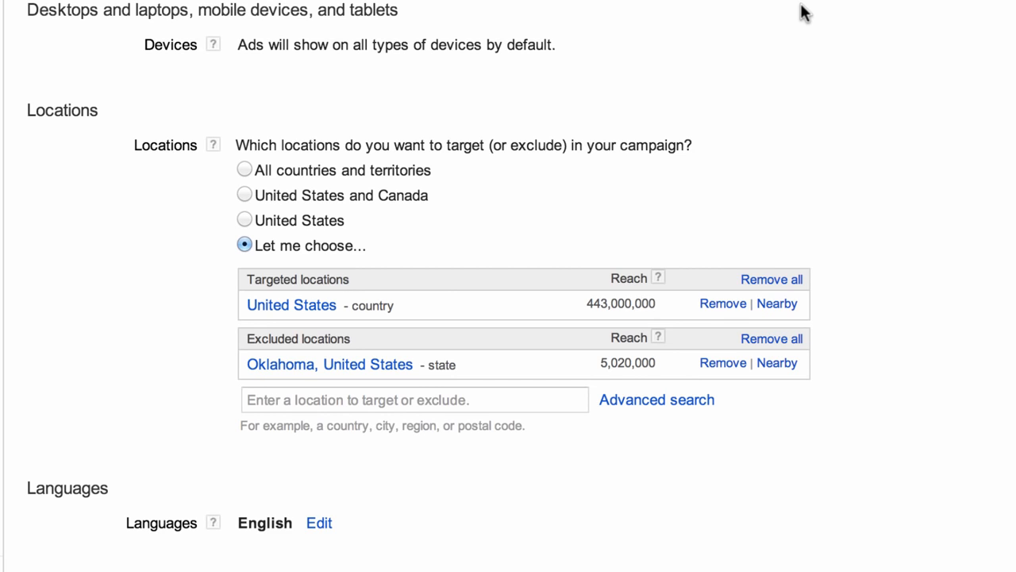
- Search for Los Angeles and exclude the city, then remove that exclusion again, keeping only Oklahoma excluded
click(272, 400)
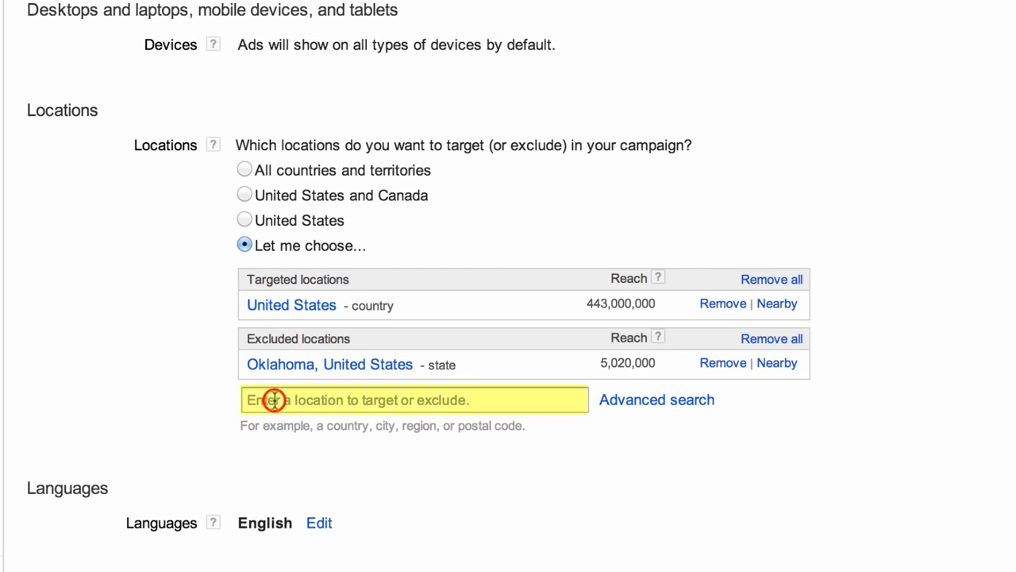
text(Los Angele)
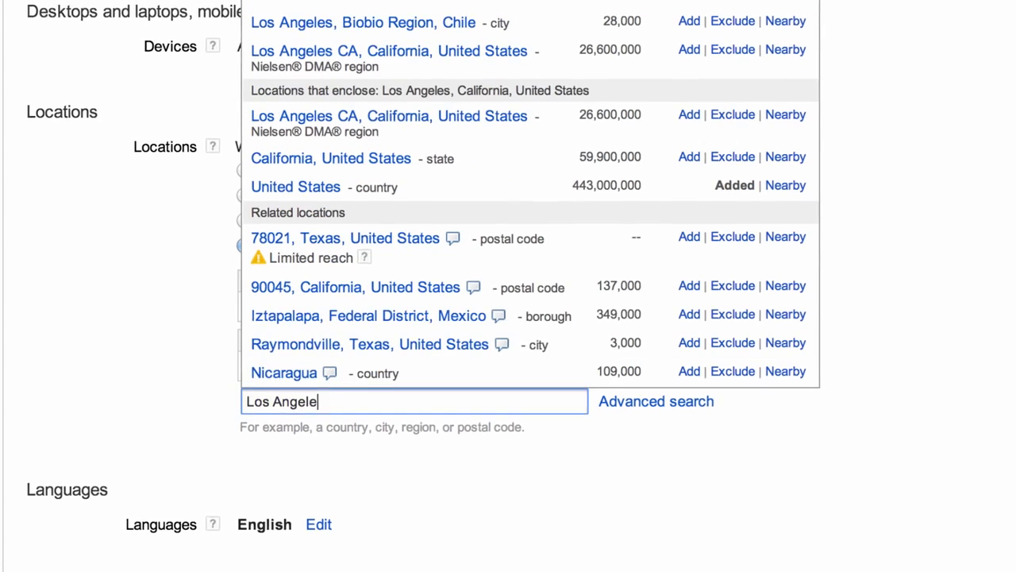
text(s)
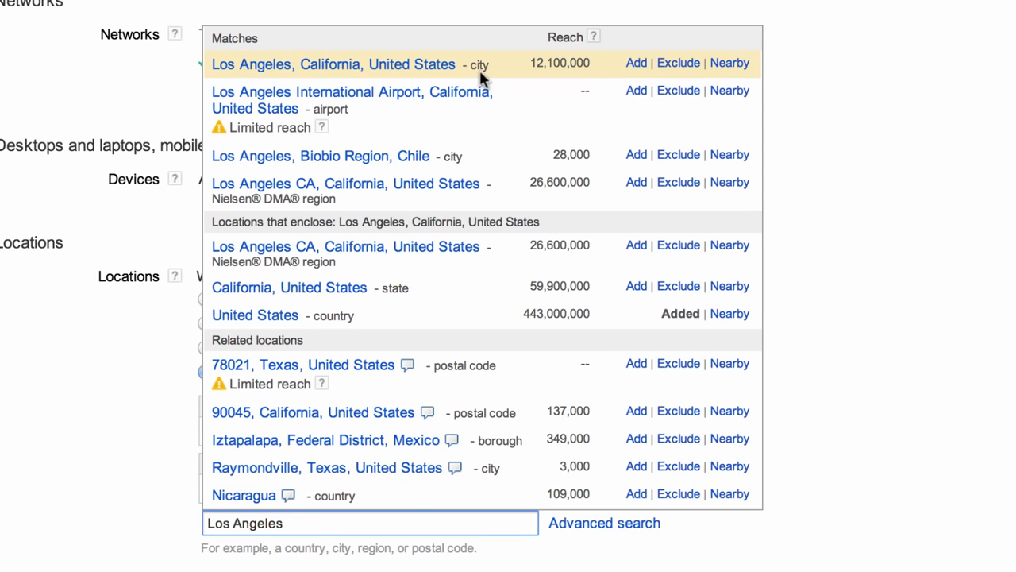
click(681, 63)
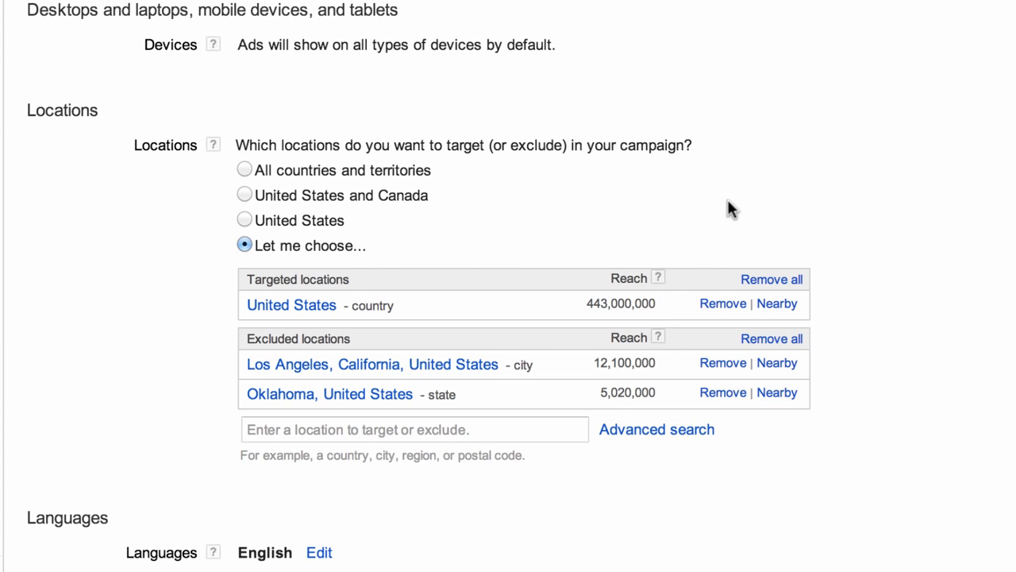
click(716, 365)
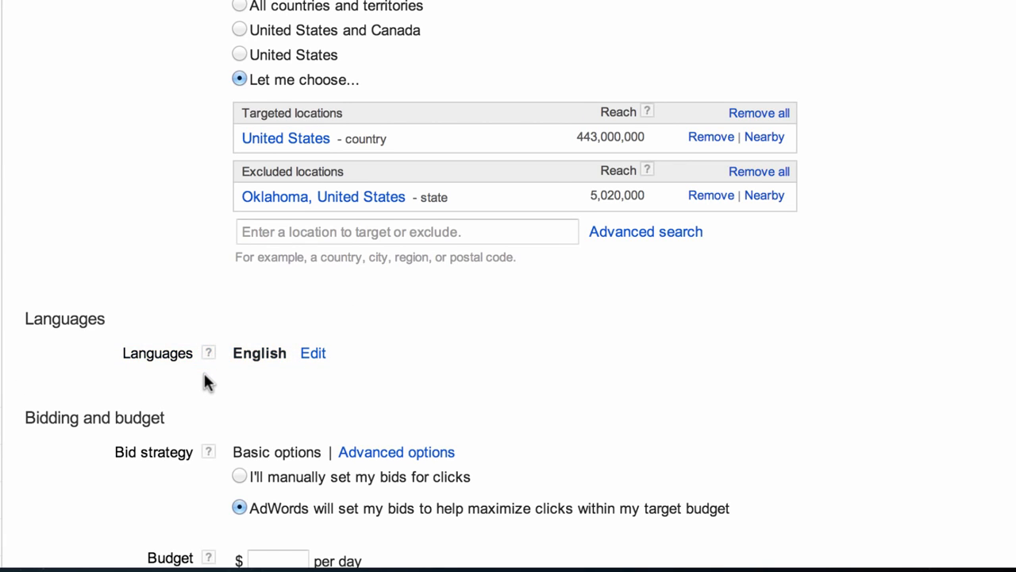
- Scroll down from the location settings to the Bidding and budget section
scroll(506, 187, down, 4)
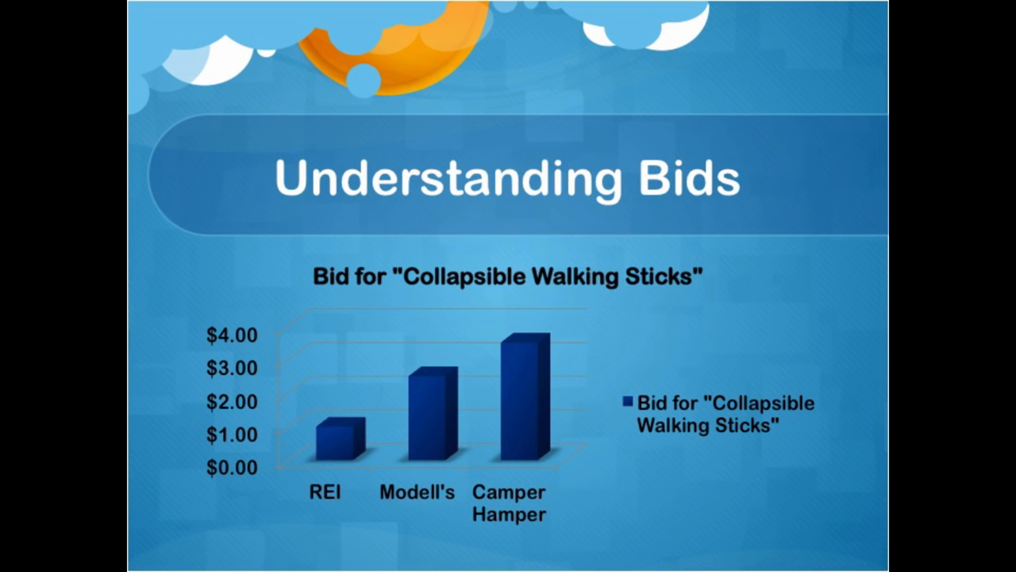
- Draw a yellow pen bracket along the chart's $0.00–$4.00 bid axis labels
mouse_move(191, 313)
mouse_down()
mouse_move(205, 309)
mouse_move(277, 361)
mouse_move(273, 494)
mouse_move(191, 495)
mouse_up()
drag(193, 312, 193, 367)
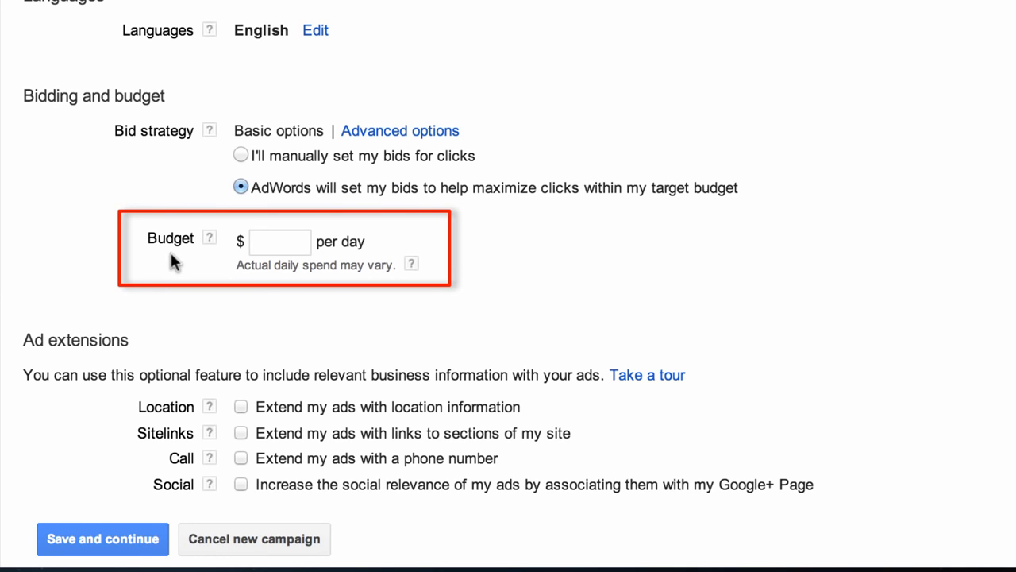
- Enter 50 in the Budget field for a $50 daily budget
click(276, 246)
text(50)
click(191, 309)
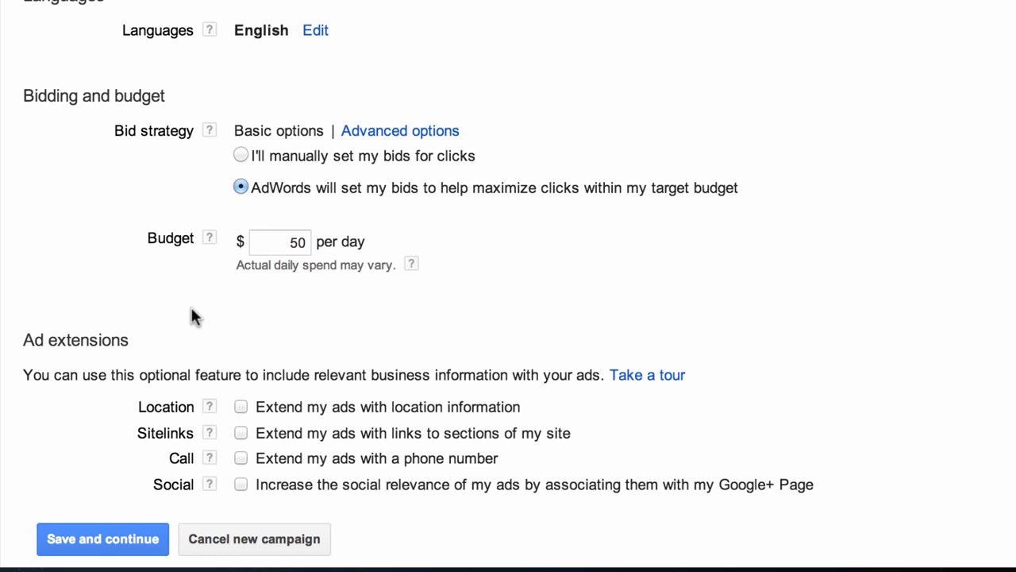
- Enable 'Extend my ads with location information' and select 'Use manually entered addresses'
scroll(190, 305, down, 3)
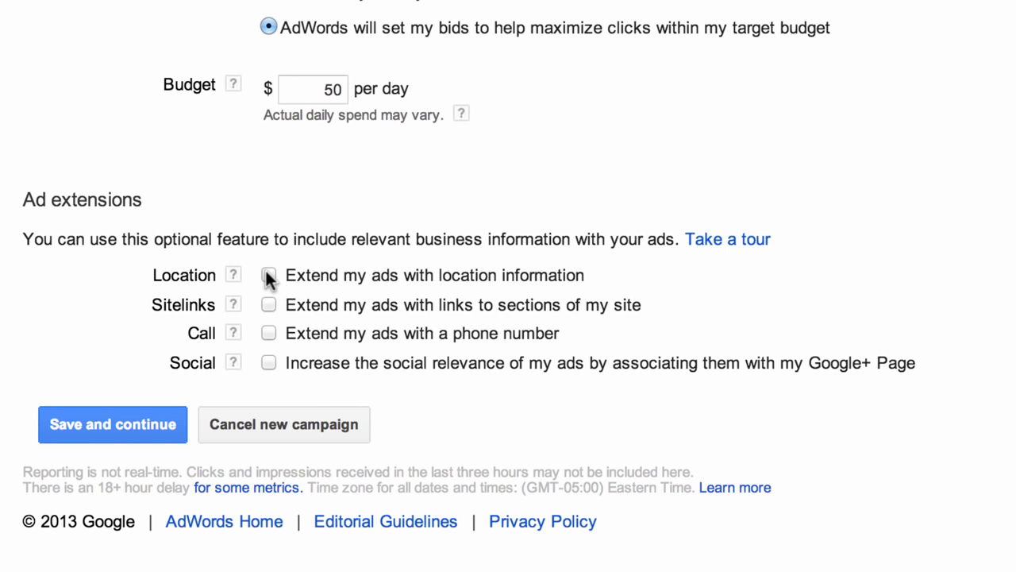
click(266, 272)
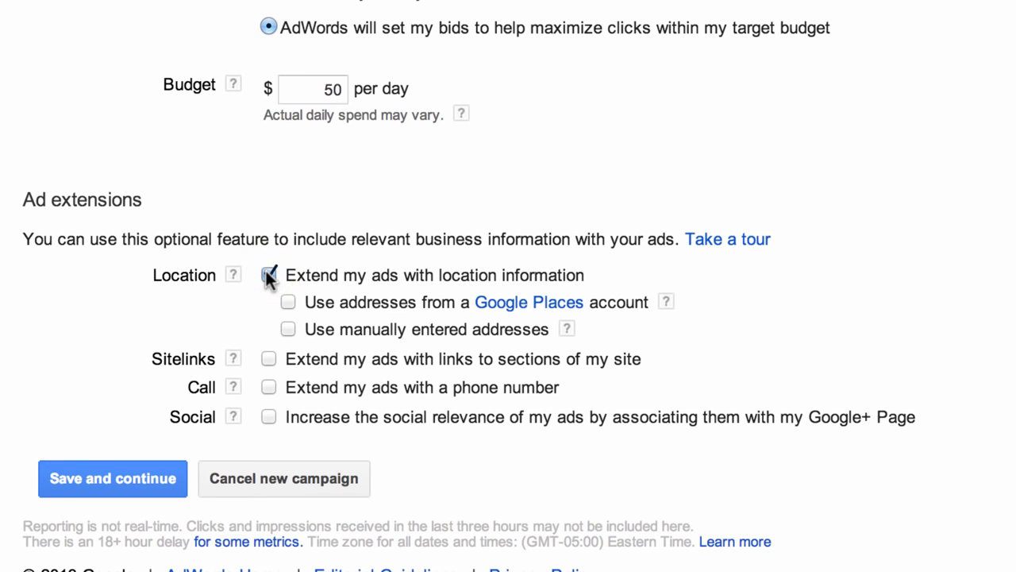
click(288, 329)
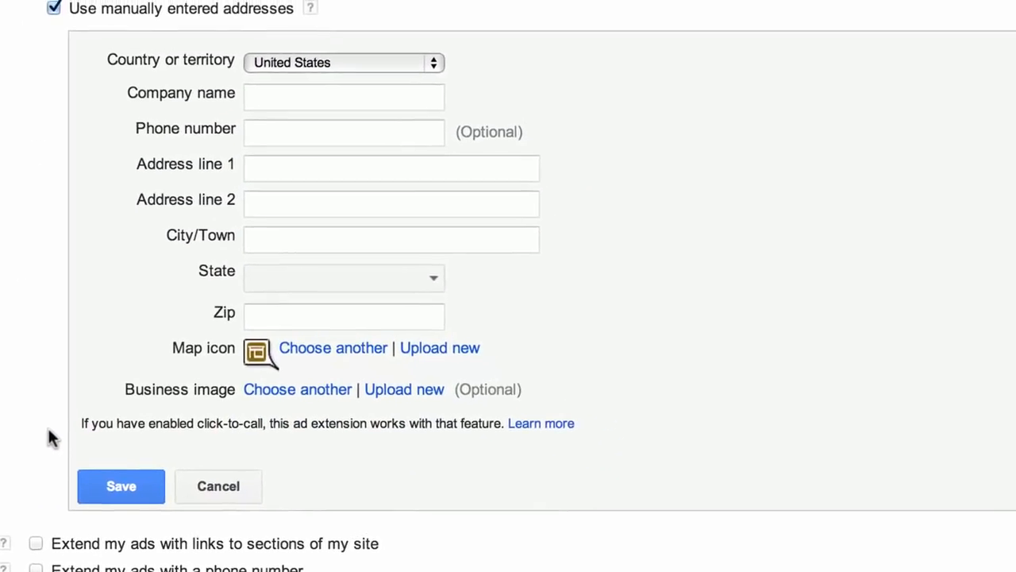
- Enter Camper Hamper as the company name and fill in the business's street address line
click(245, 115)
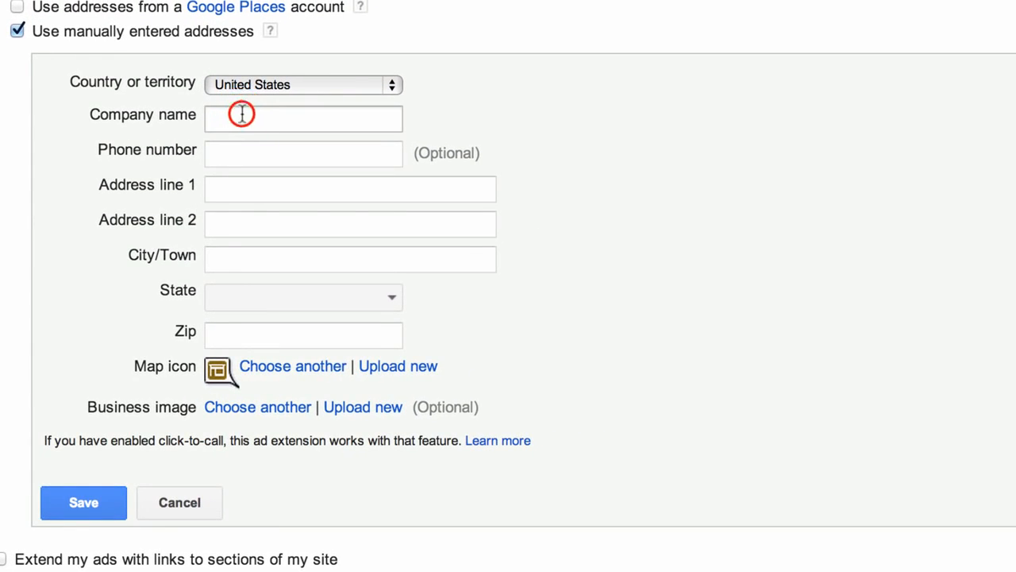
text(Camper H)
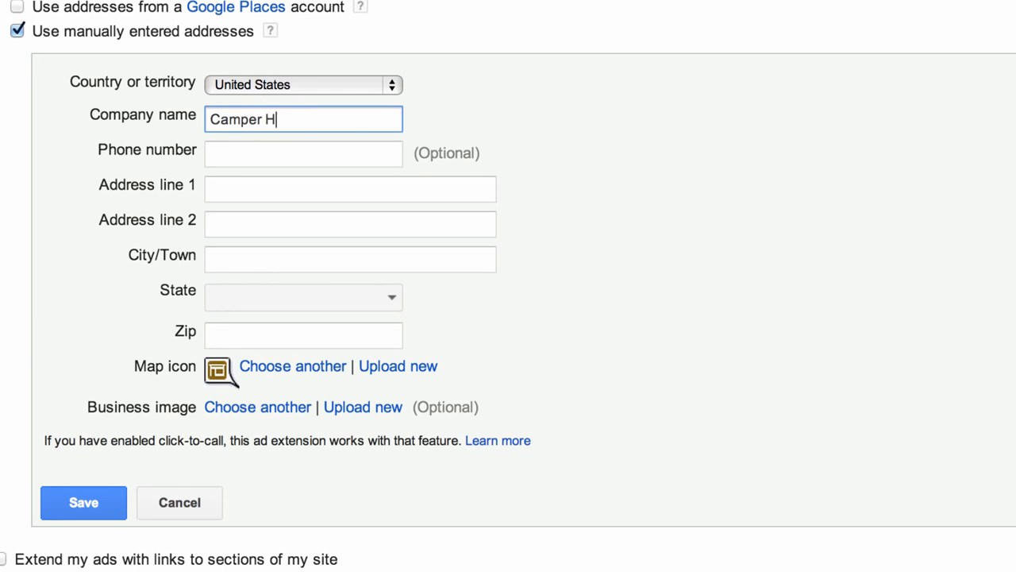
text(amper)
click(255, 187)
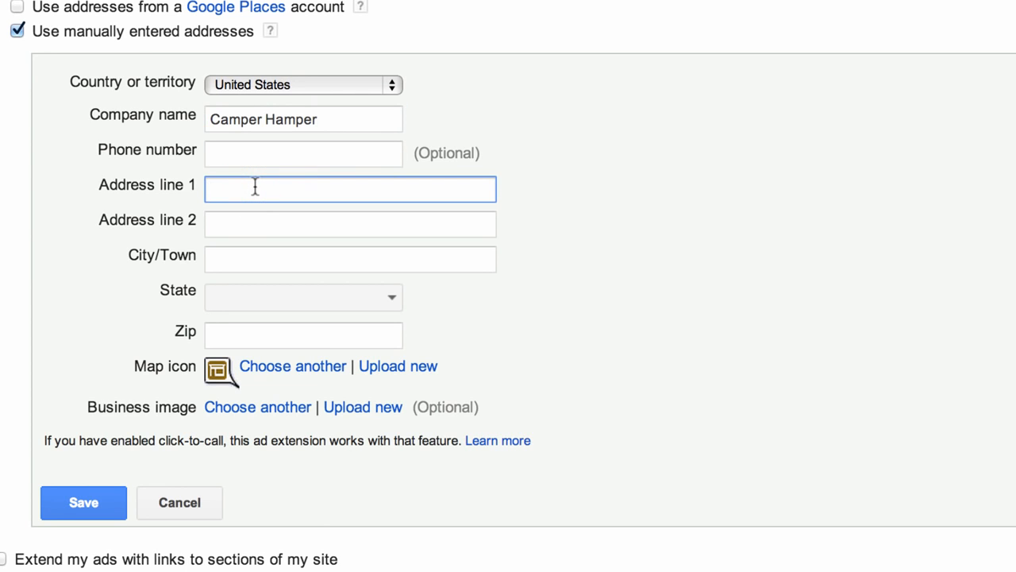
- Fill in the business's city, state and zip code, then save the location extension
click(247, 257)
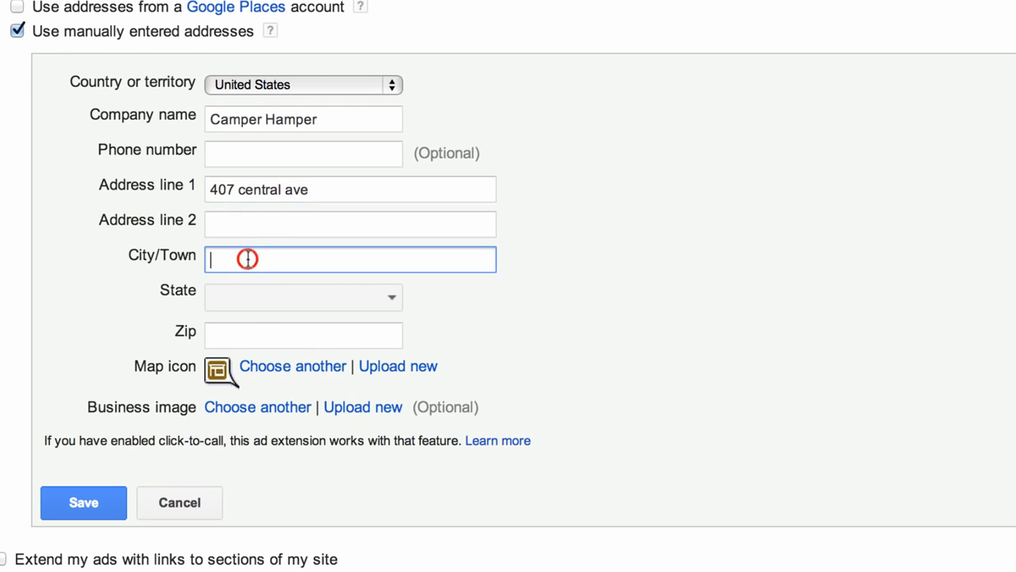
text(Law)
key(BackSpace)
text(Cedarhurst)
click(326, 293)
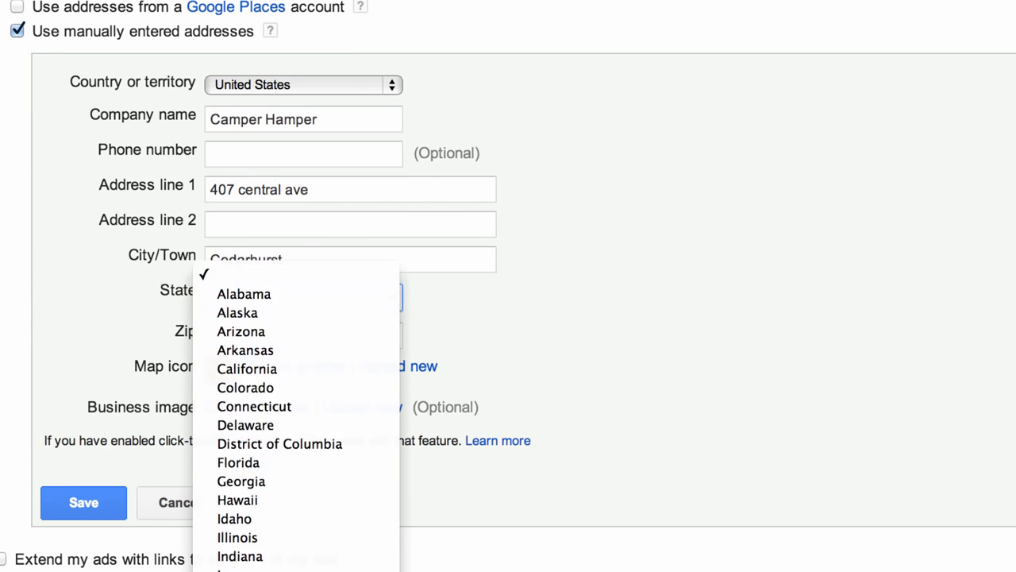
click(262, 537)
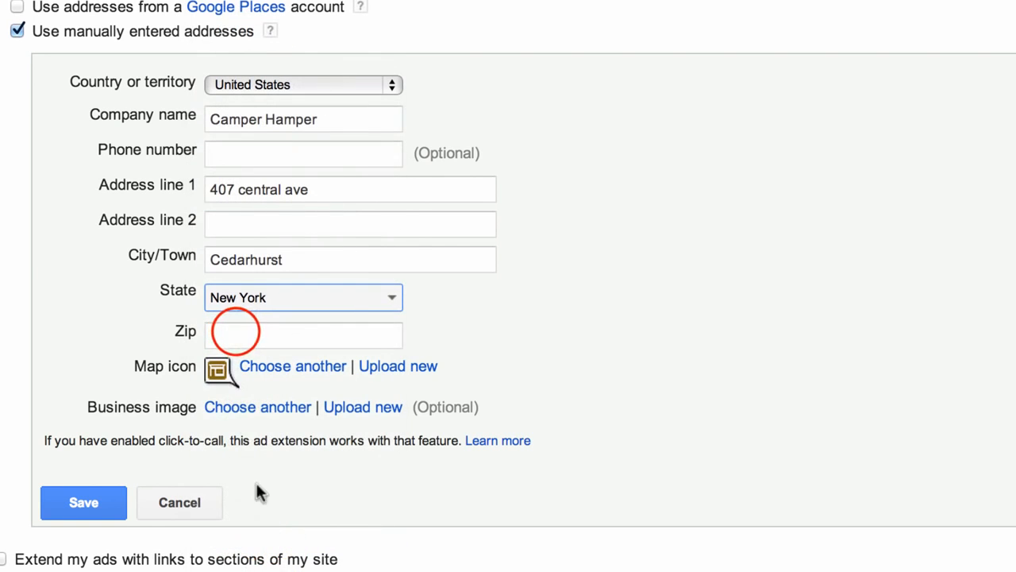
click(298, 329)
text(11559)
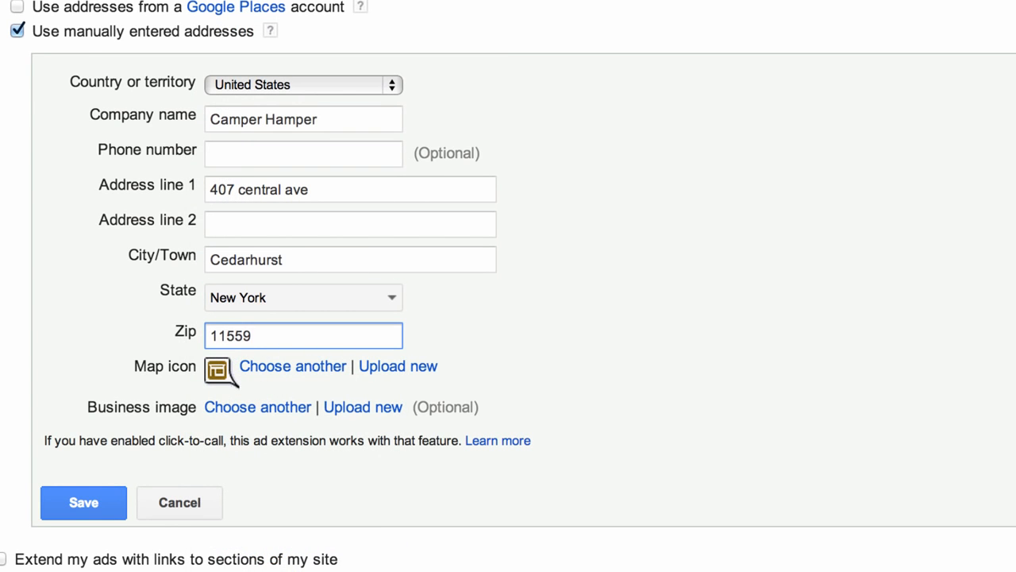
click(82, 498)
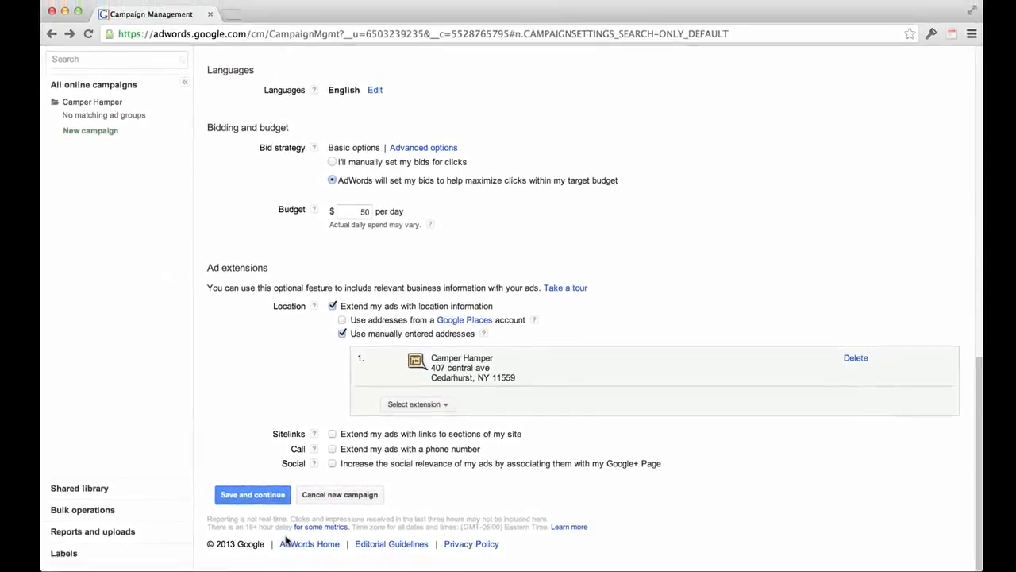
- Save the Camper Hamper campaign settings and continue to ad group creation
click(246, 492)
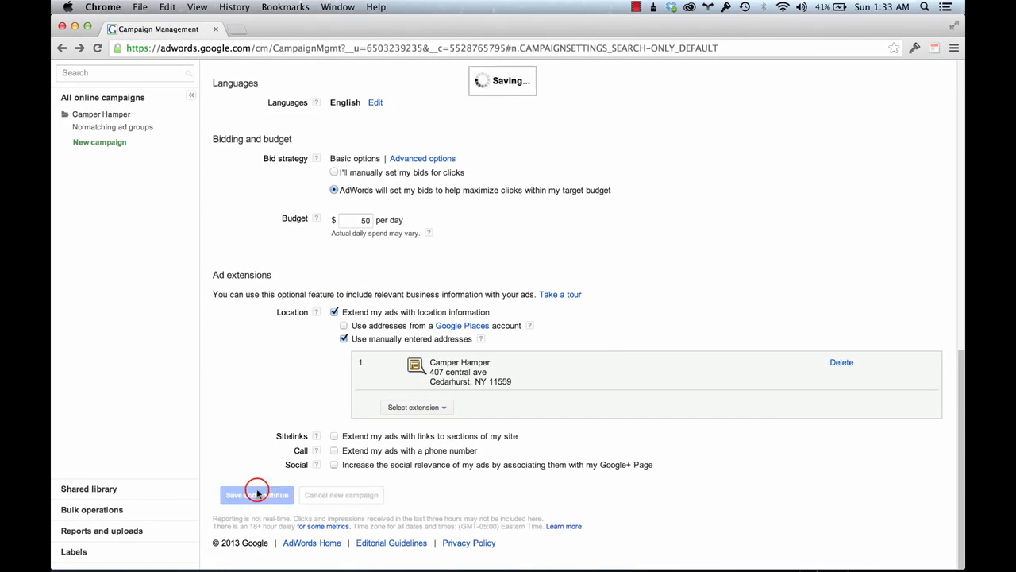
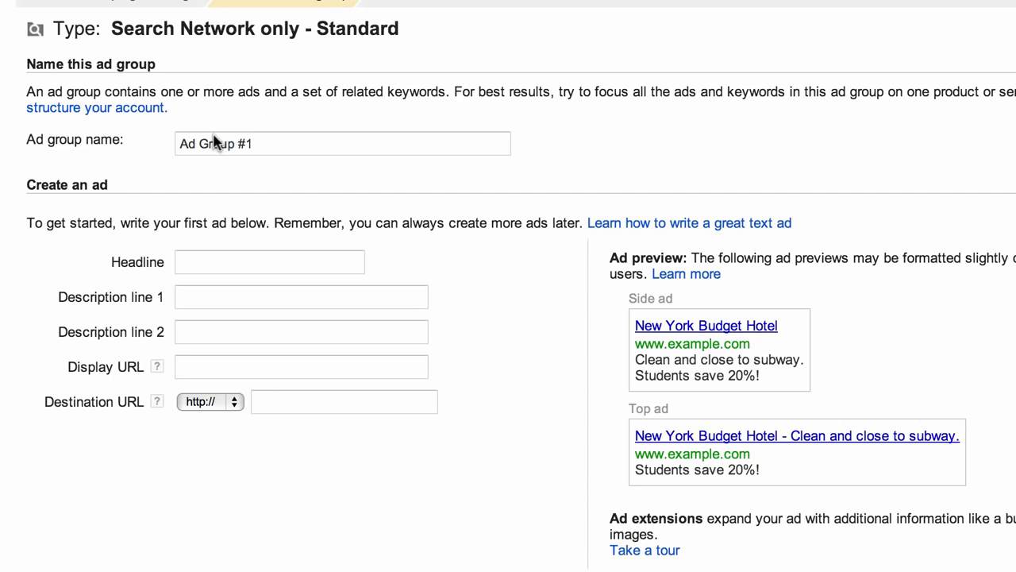
- Replace the default 'Ad Group #1' name with 'Hiking Packs'
click(218, 143)
triple_click(224, 144)
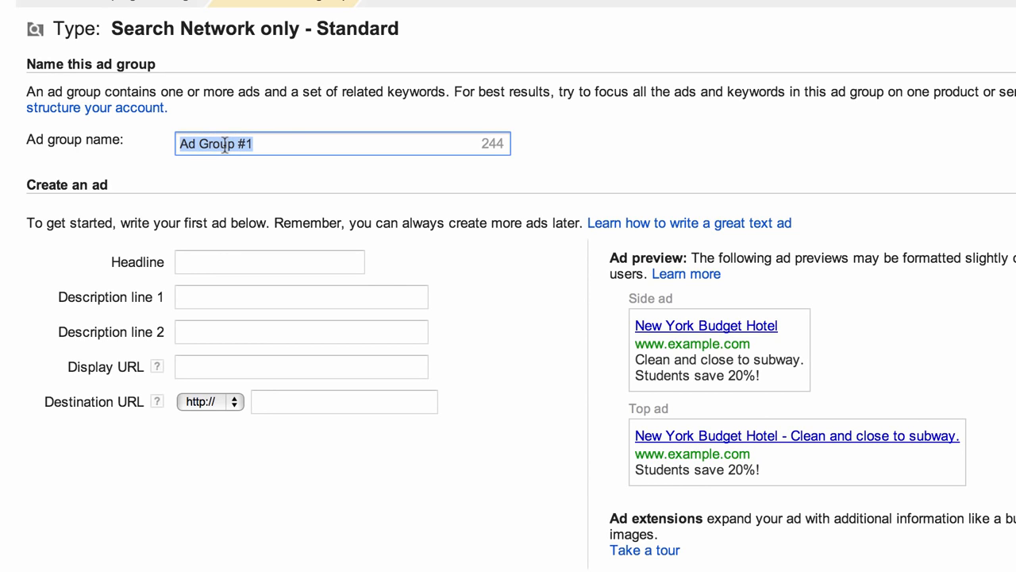
text(Hiking )
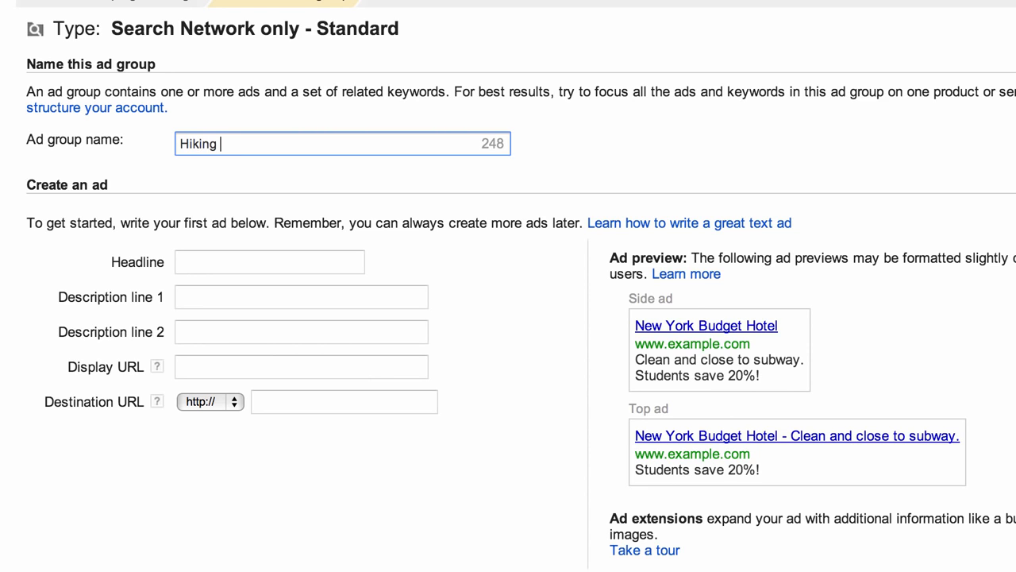
text(Packs)
click(206, 260)
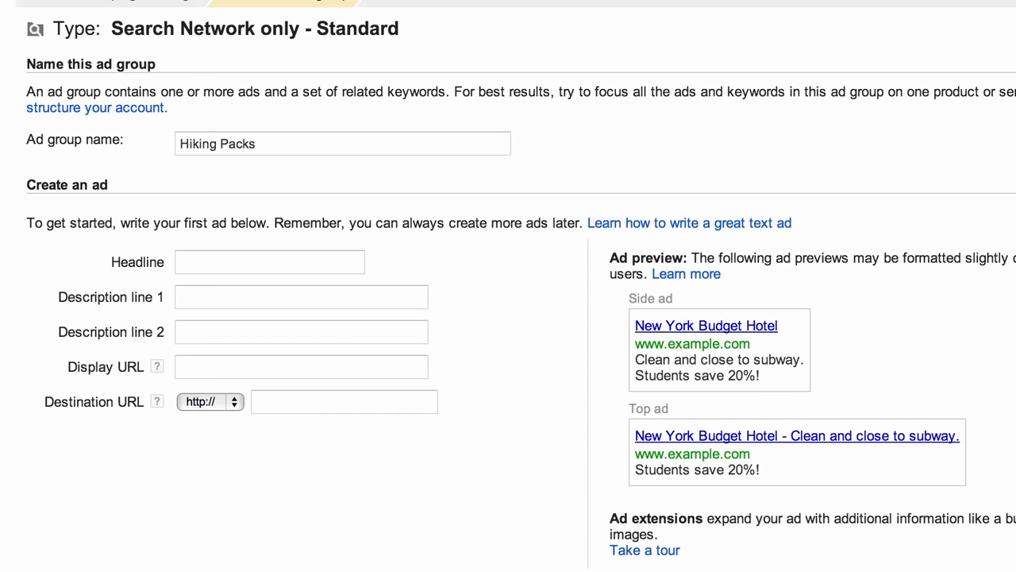
- Type 'Rock Solid Hiking Packs' as the text ad headline, with stray characters after it
click(217, 263)
text(R)
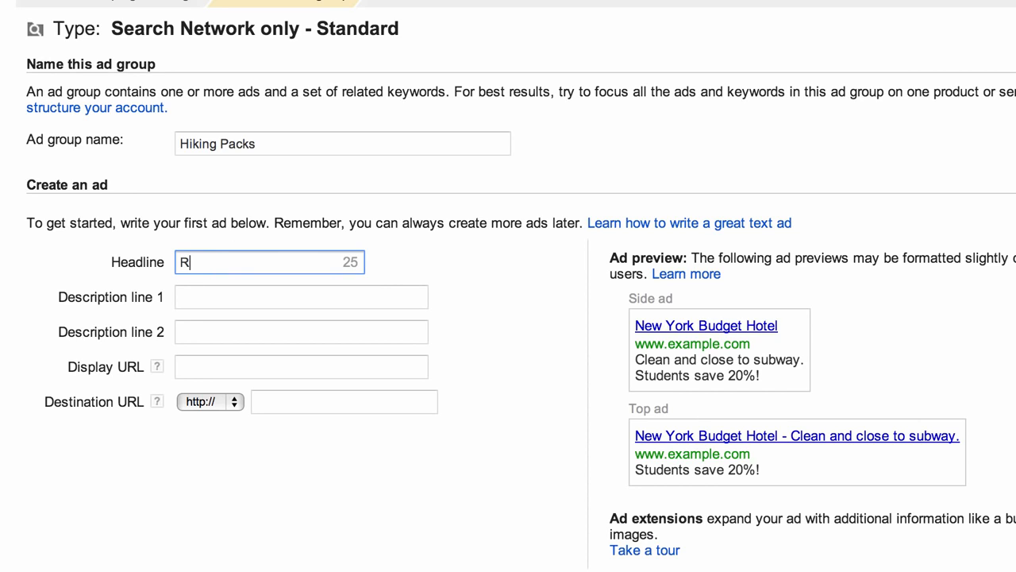
text(ock)
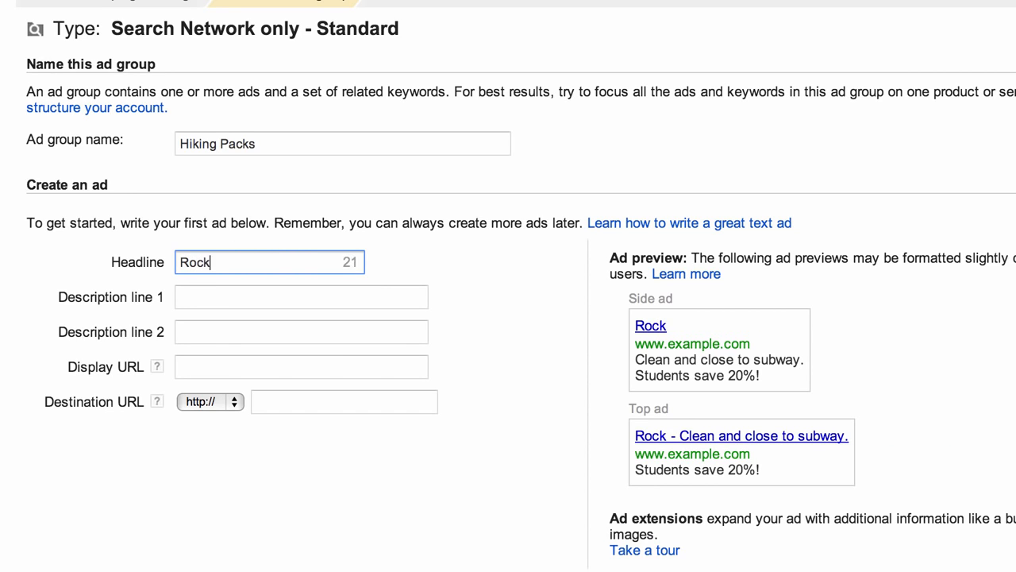
text( Solid)
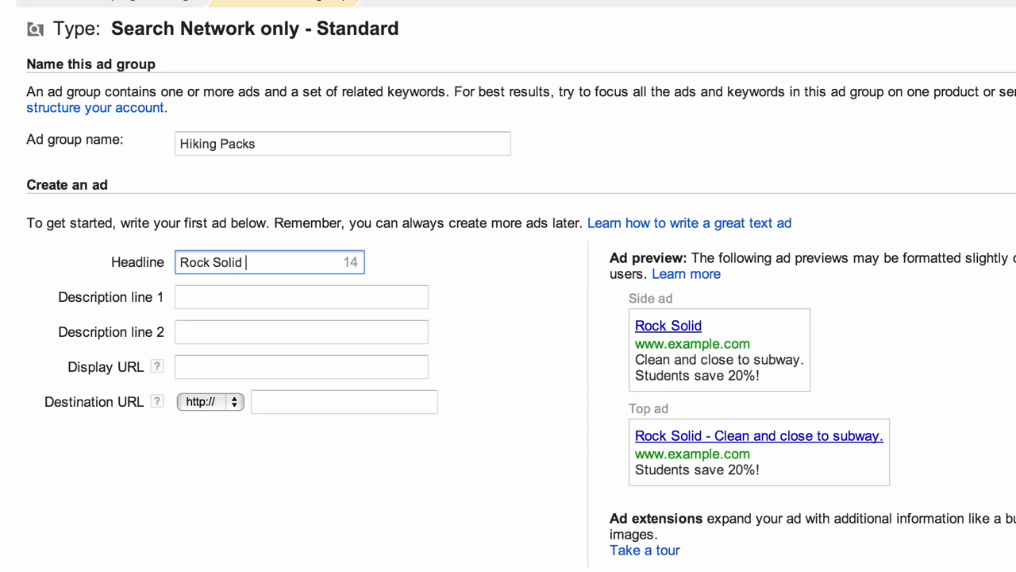
text( Hiking Pa)
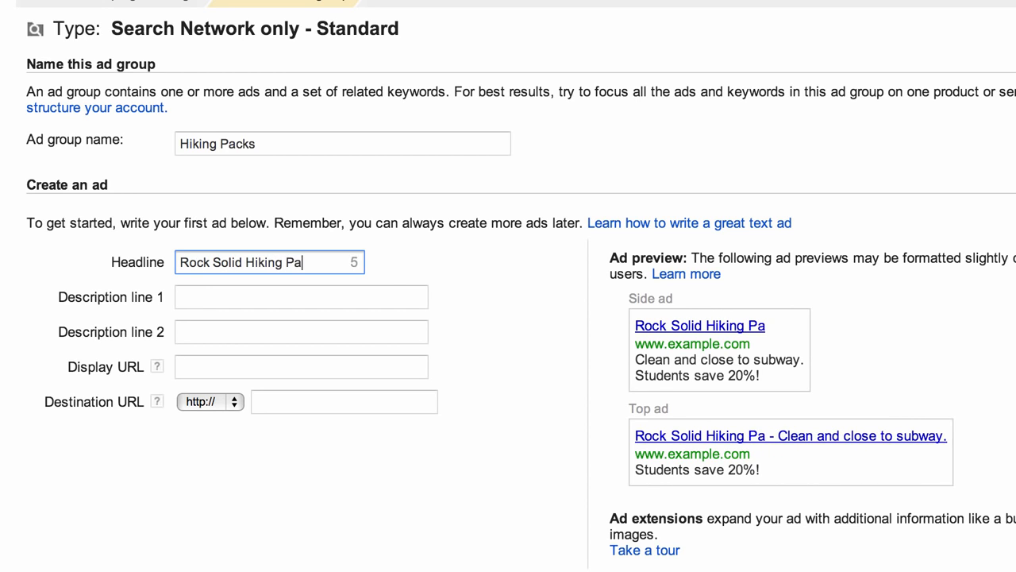
text(cks)
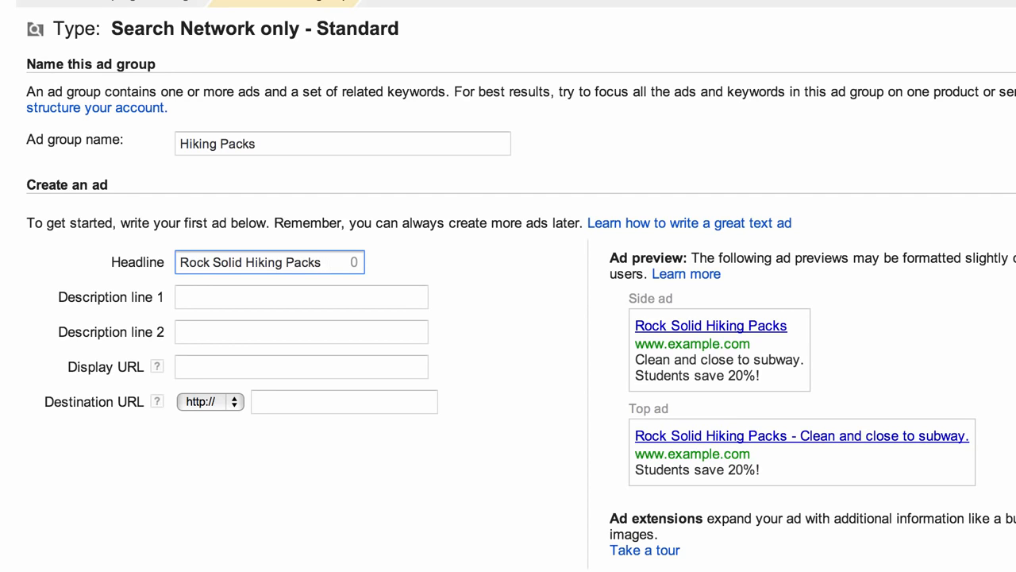
text(dghdgh)
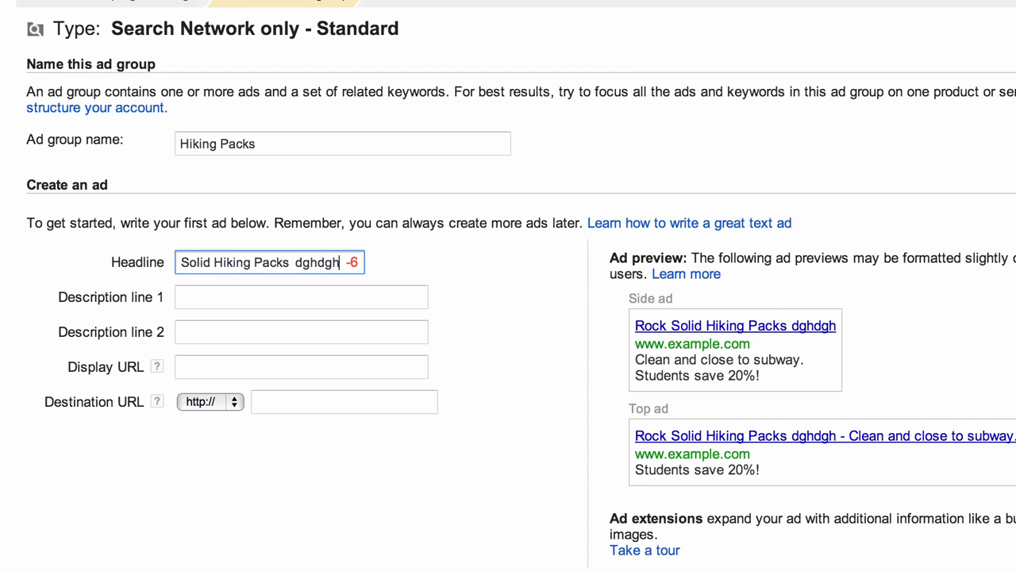
- Delete the stray characters after 'Rock Solid Hiking Packs' in the headline
key(BackSpace)
key(BackSpace)
key(BackSpace)
key(BackSpace)
key(BackSpace)
key(BackSpace)
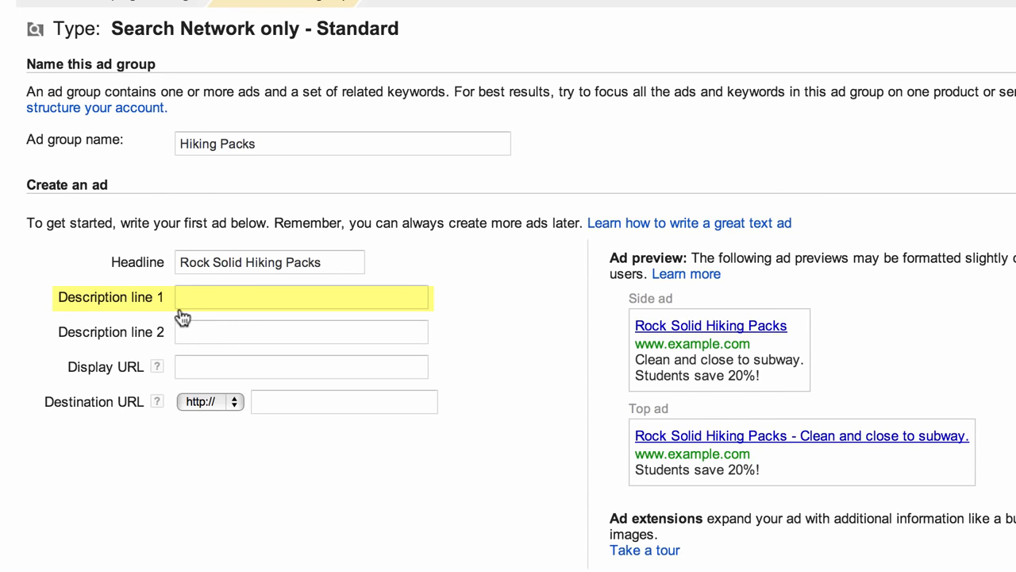
- Write description line 1 as 'Back Pain & Skin Irritation Solved', swapping 'and' for '&'
click(180, 305)
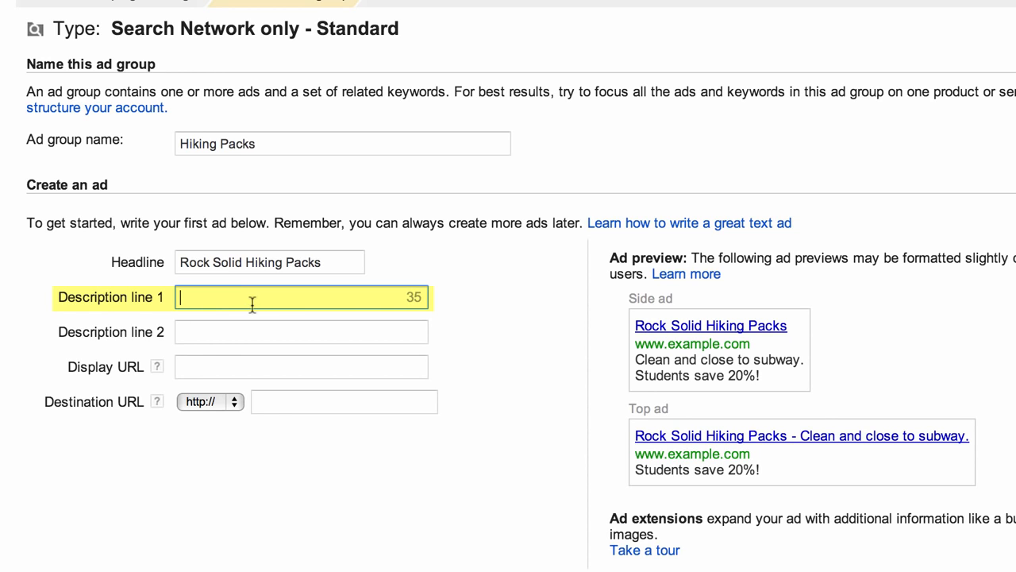
text(Bac)
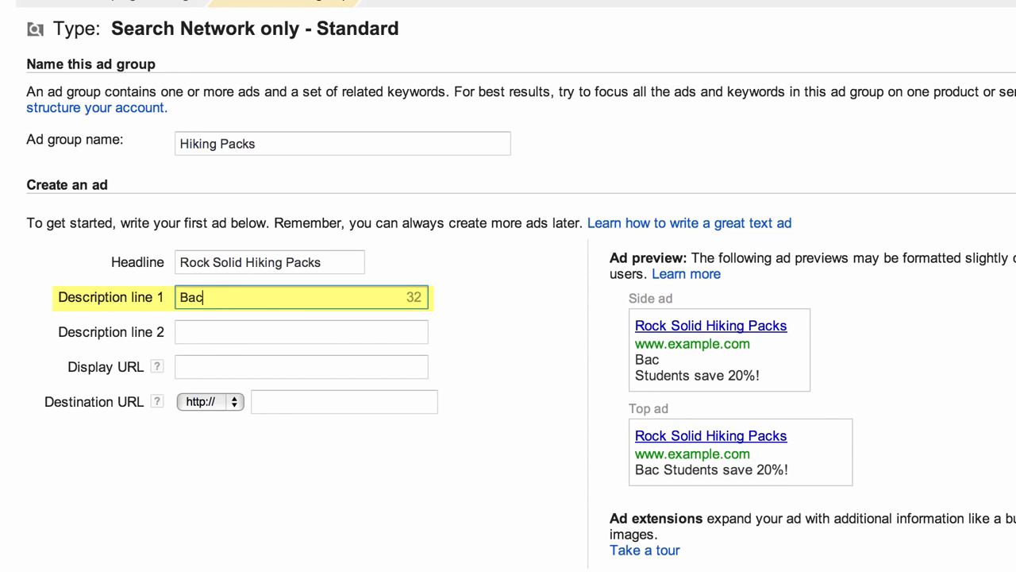
text(k Pain )
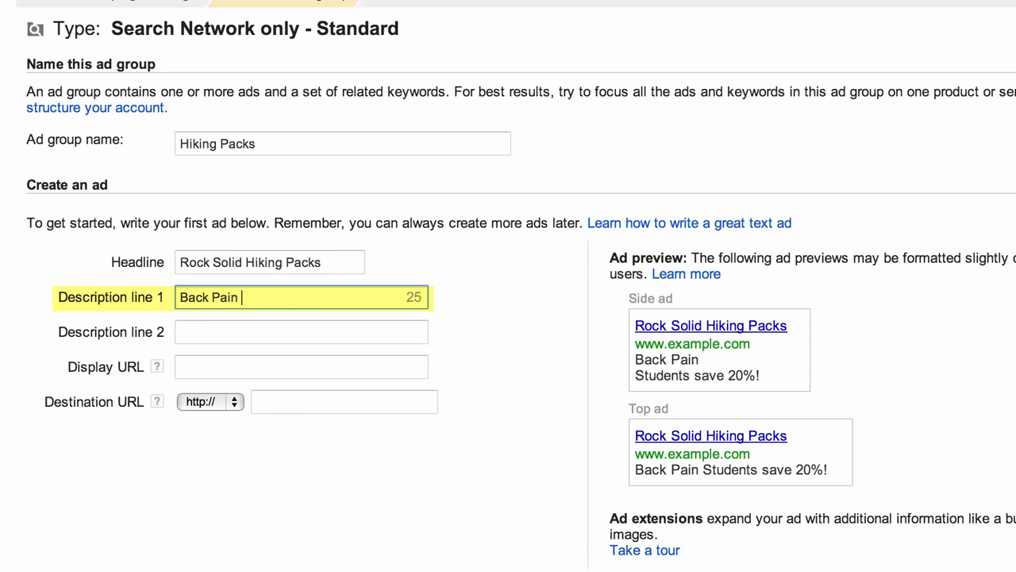
text(and Sk)
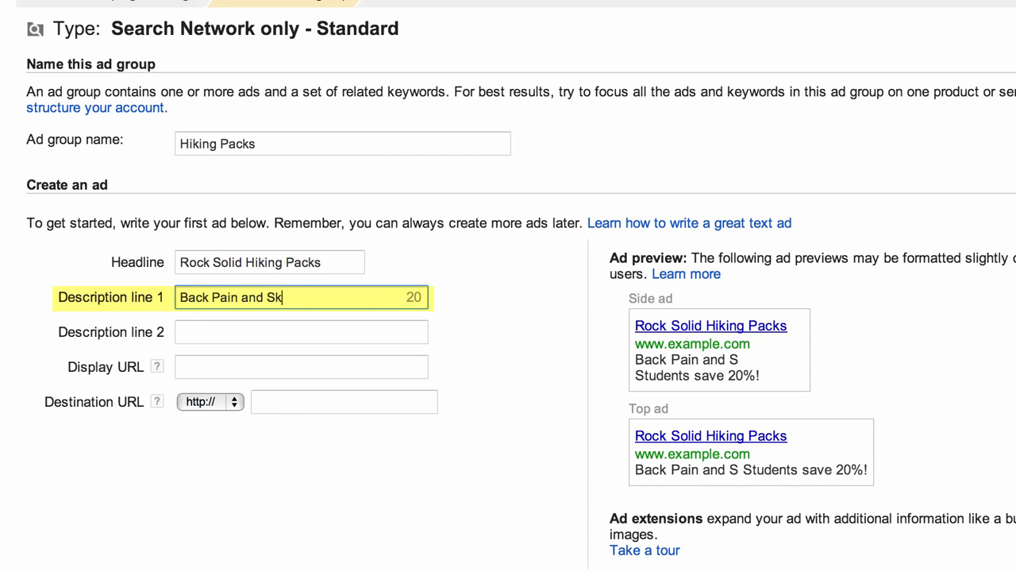
text(in Irrit)
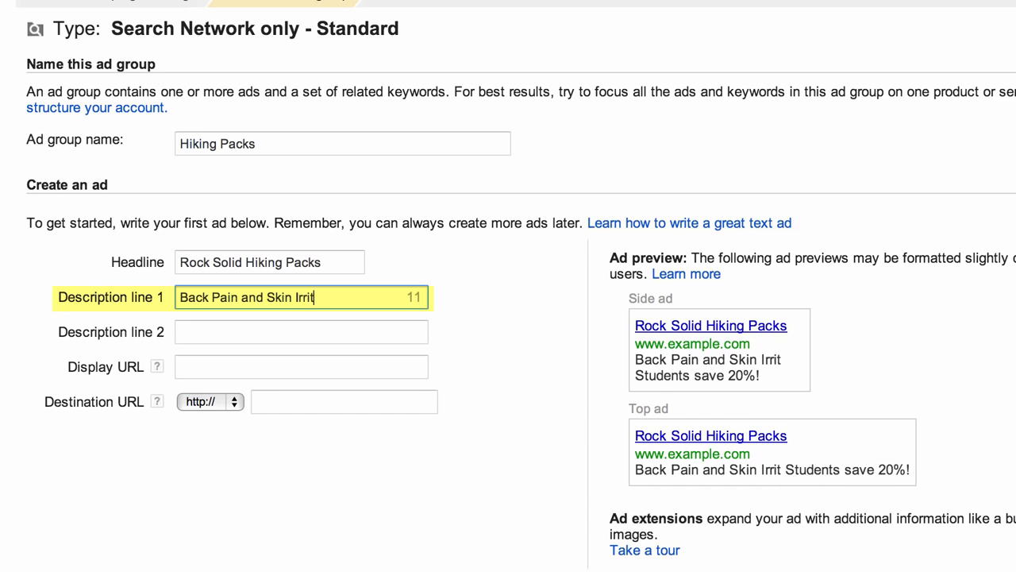
text(ation Solved)
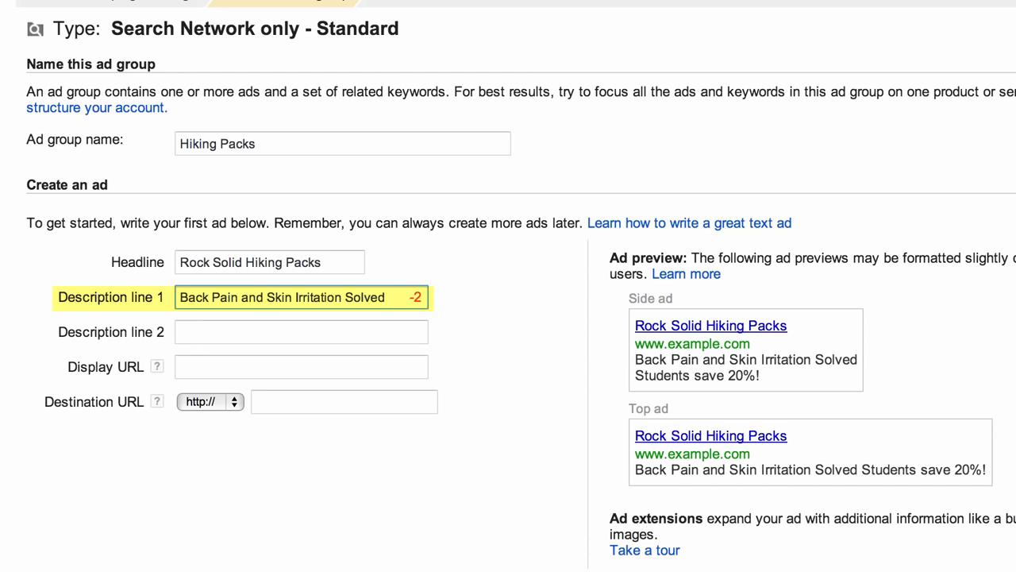
click(250, 297)
double_click(251, 297)
text(&)
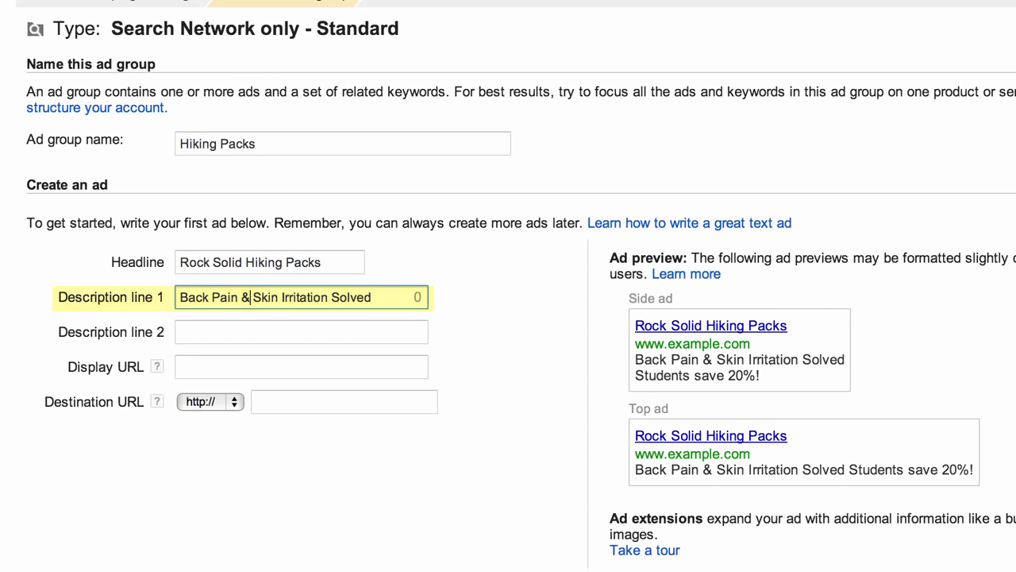
key(Tab)
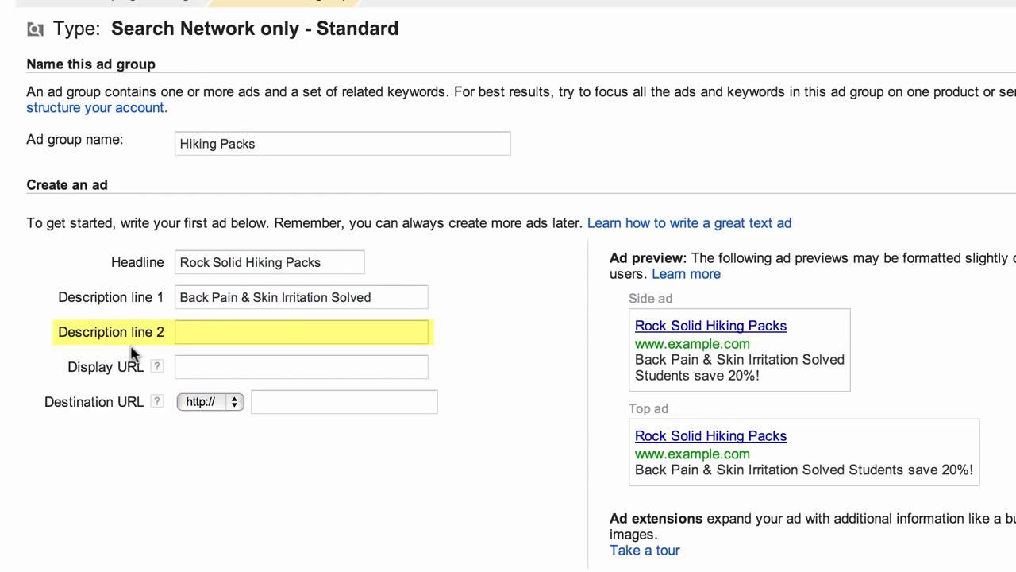
- Enter 'Free Monogrammed Poncho & Free Ship' as description line 2
click(208, 331)
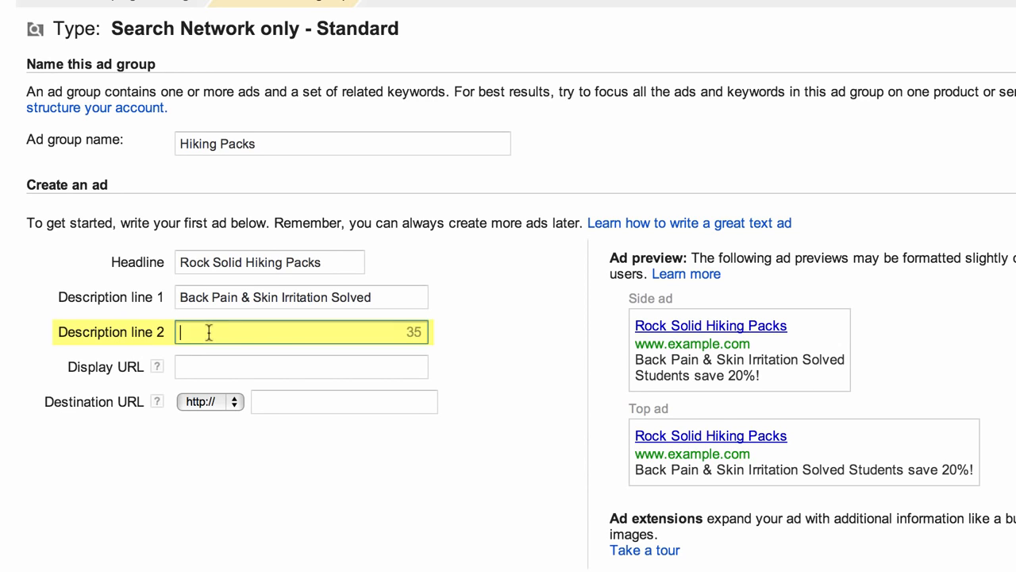
text(Free Mono)
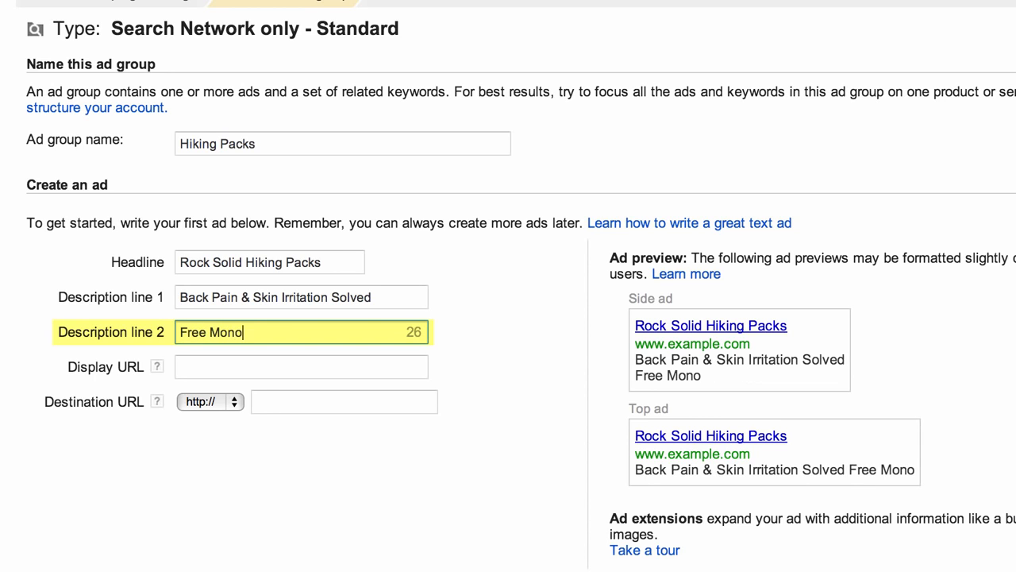
text(grammed P)
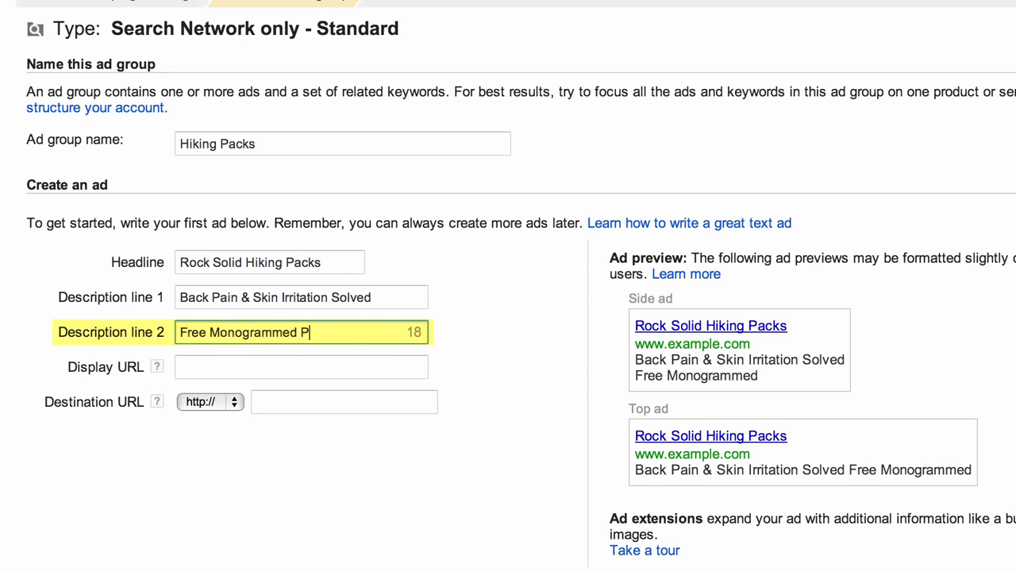
text(oncho & Free Ship)
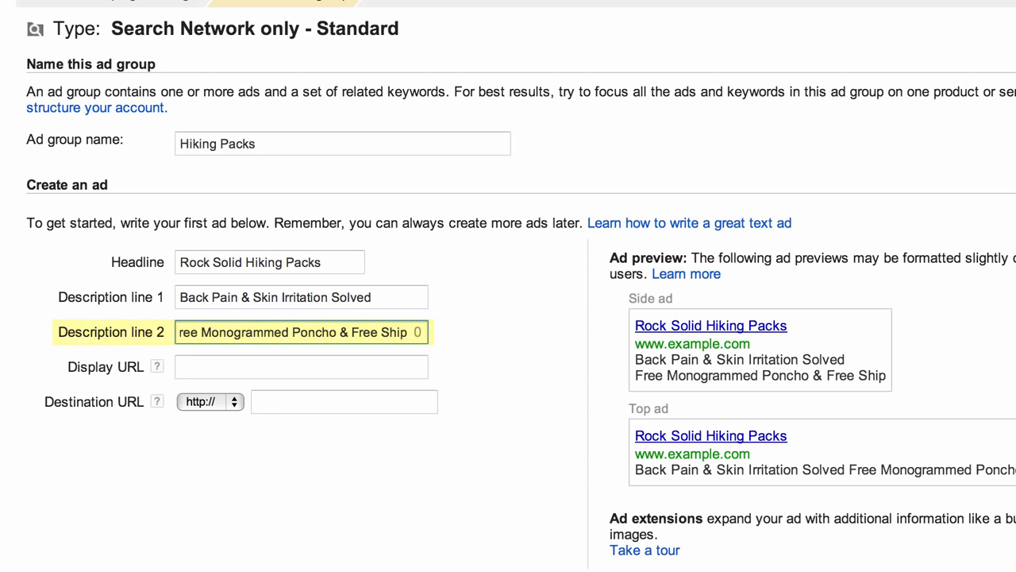
click(458, 343)
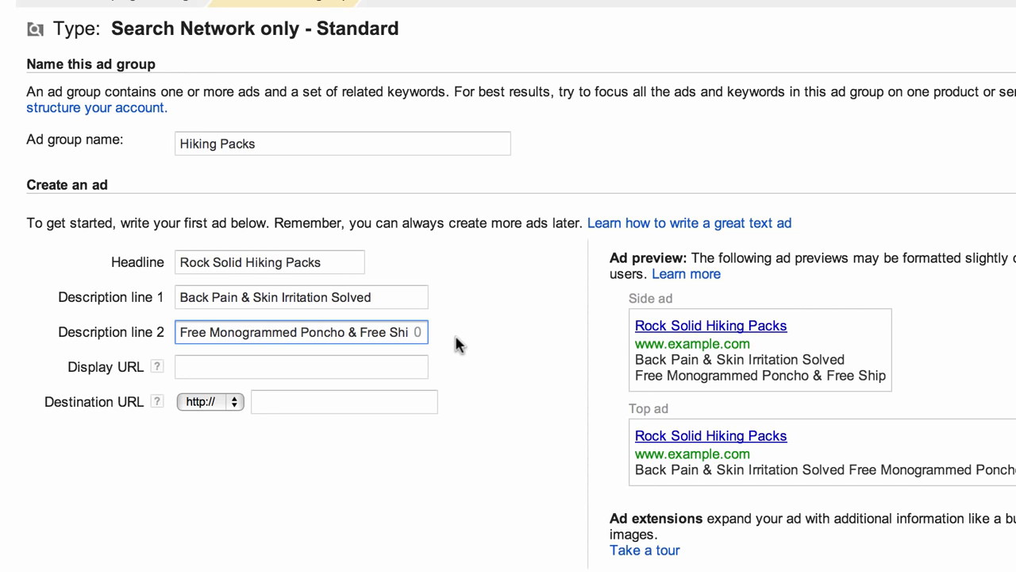
key(Tab)
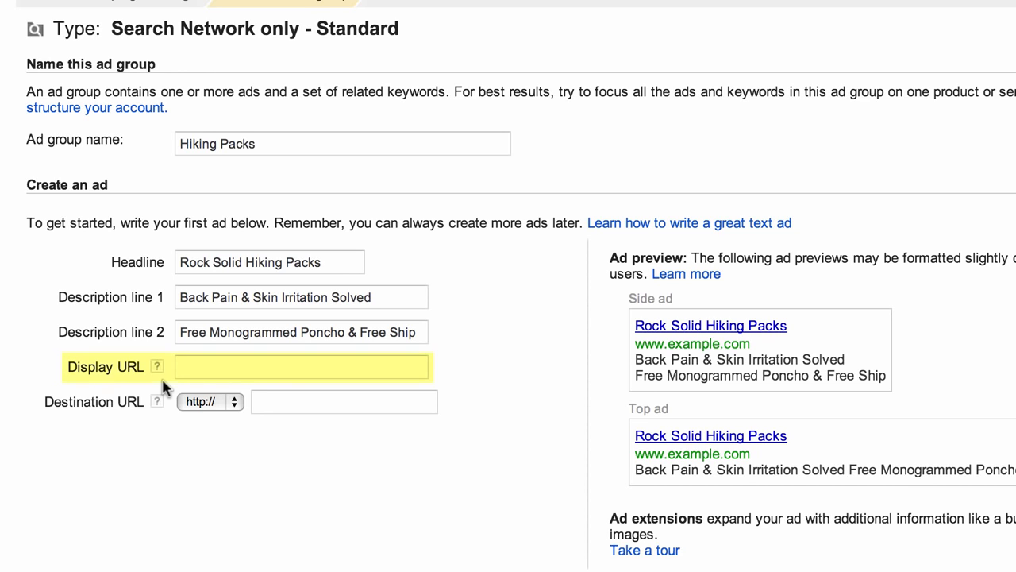
- Enter rei.com in the ad's Display URL field
click(205, 358)
text(rei.com/search?query=hiking+packs)
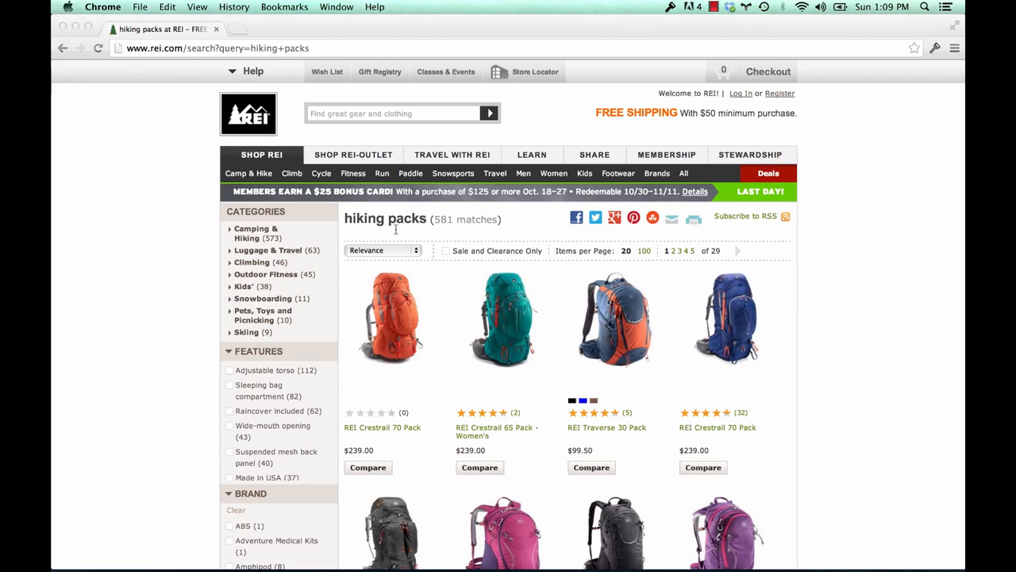
- Replace the rei.com destination URL with the copied REI hiking-pack search page address
click(288, 46)
key(ctrl+c)
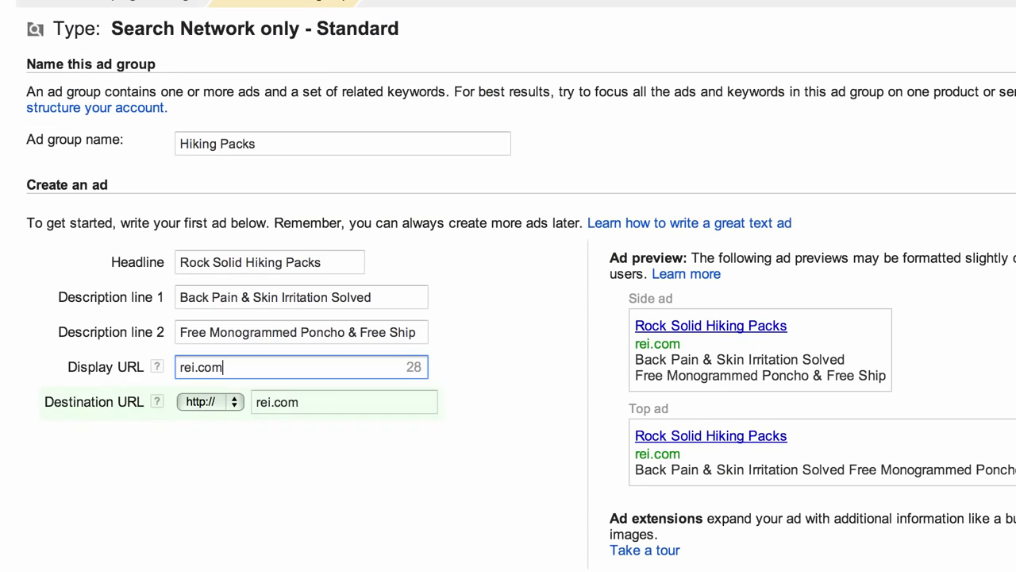
click(306, 402)
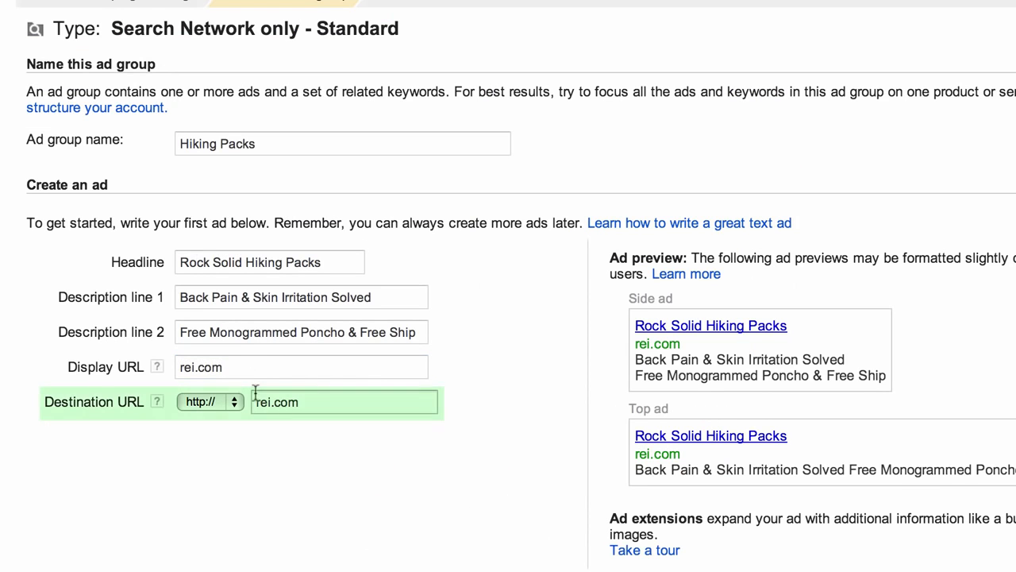
double_click(307, 404)
key(ctrl+v)
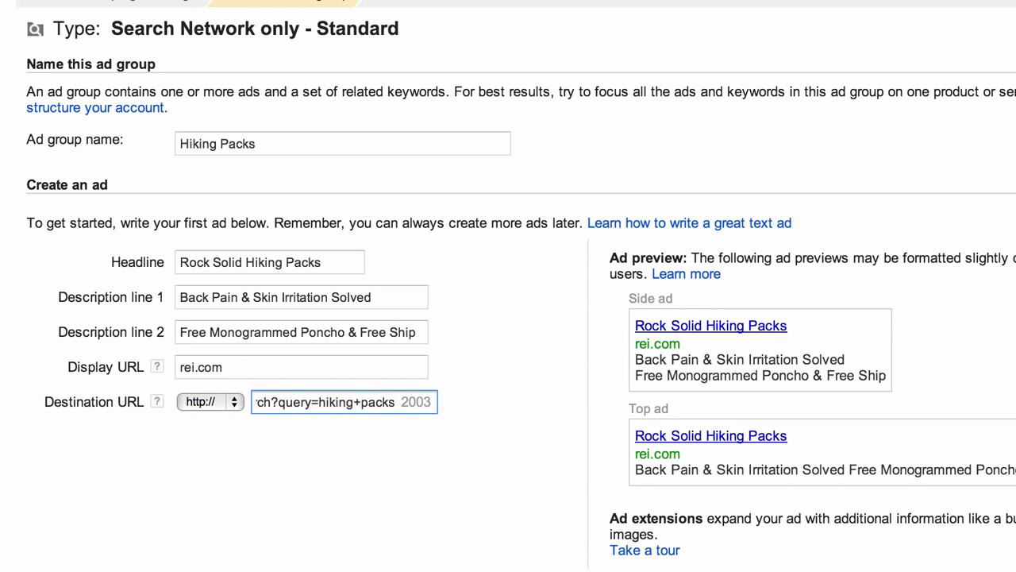
key(Home)
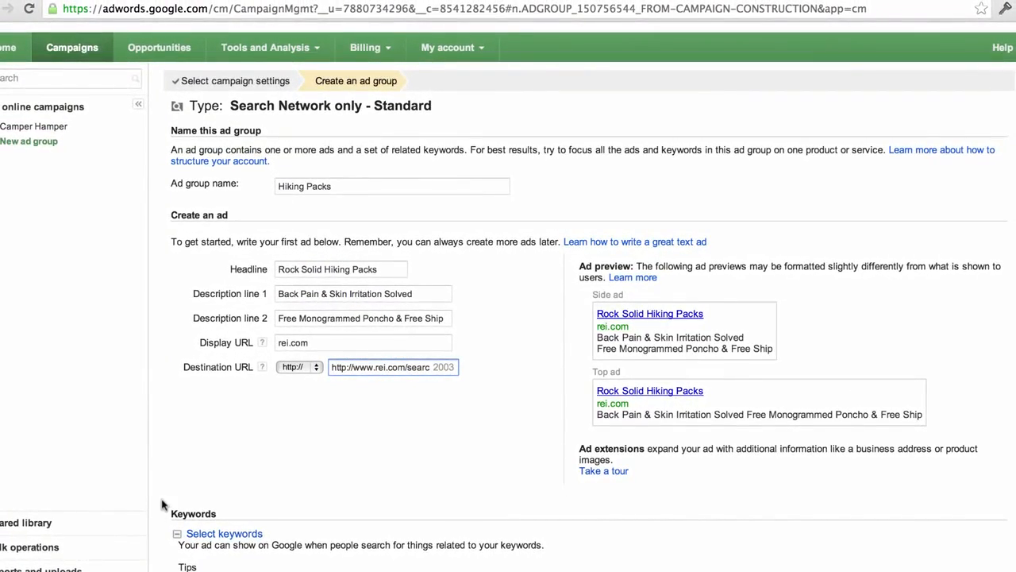
- Scroll down the ad group page to the Keywords section and its suggested keywords
scroll(158, 478, down, 1)
scroll(158, 446, down, 5)
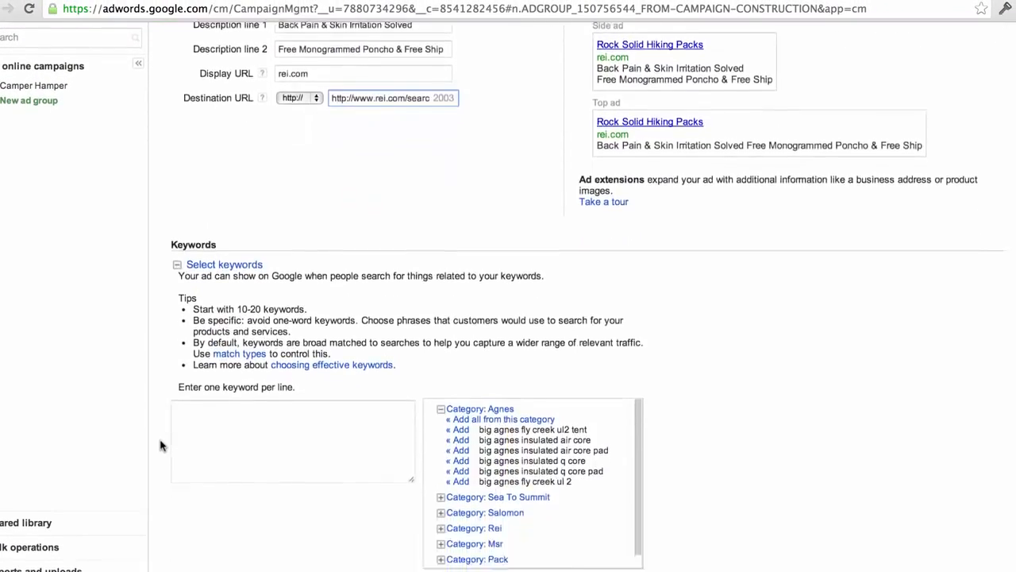
scroll(160, 446, down, 1)
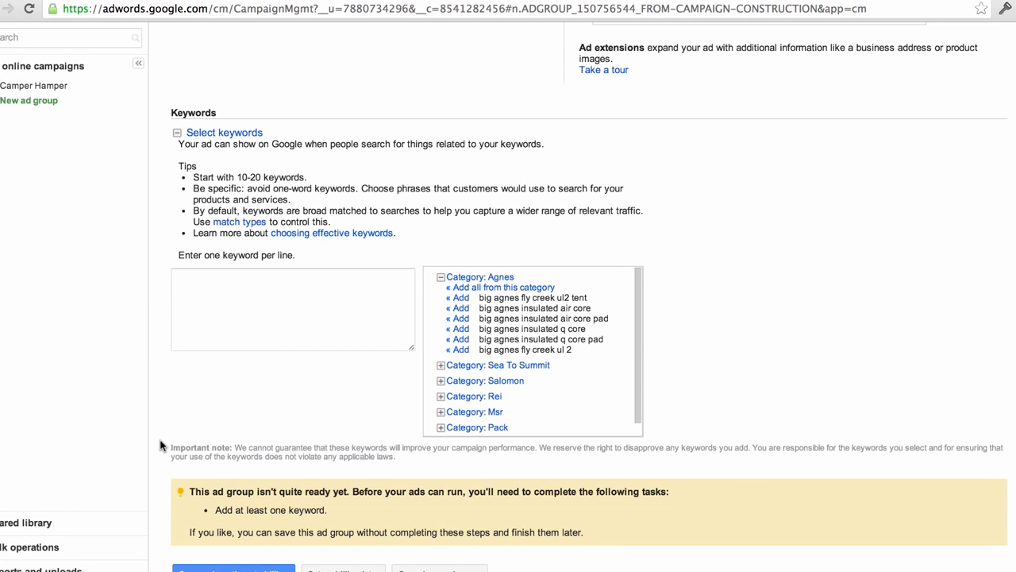
- Enter keywords: Discount camping packs, camping packs sale, hiking and camping packs, overnight, lightweight, online camping packs
click(268, 306)
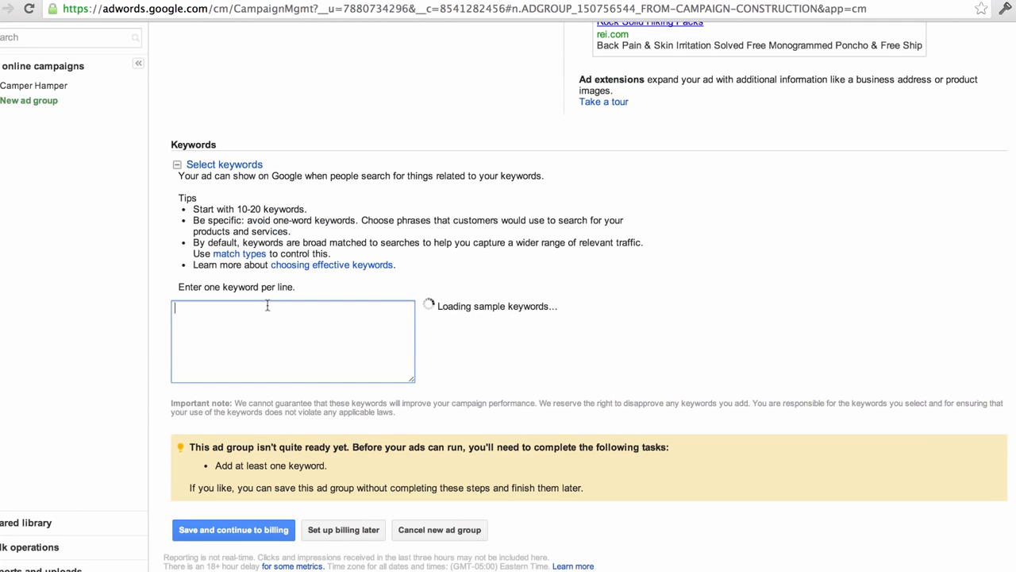
text(Discount)
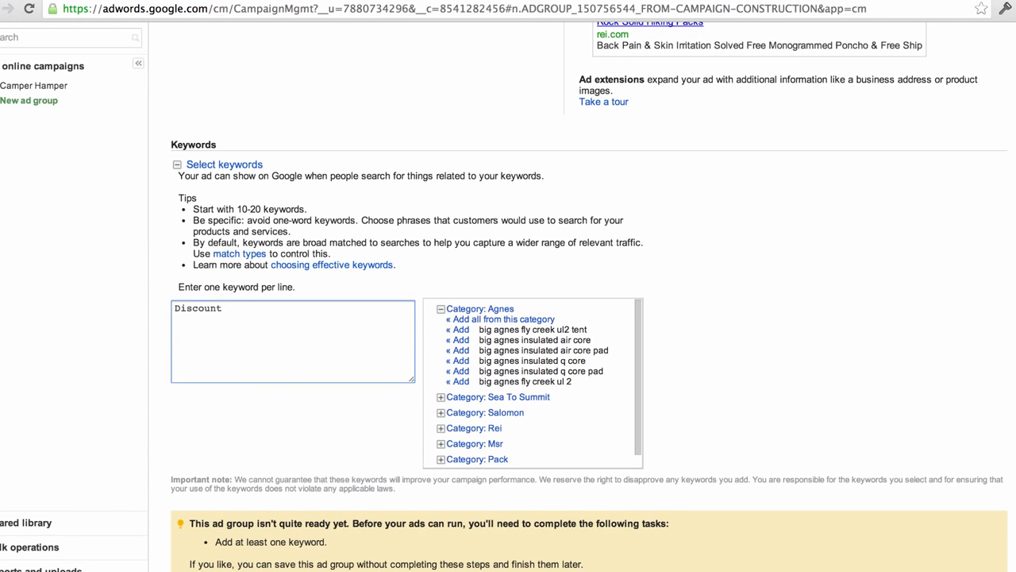
text( camping packs)
text(campir)
key(BackSpace)
key(BackSpace)
text(ing packs sale)
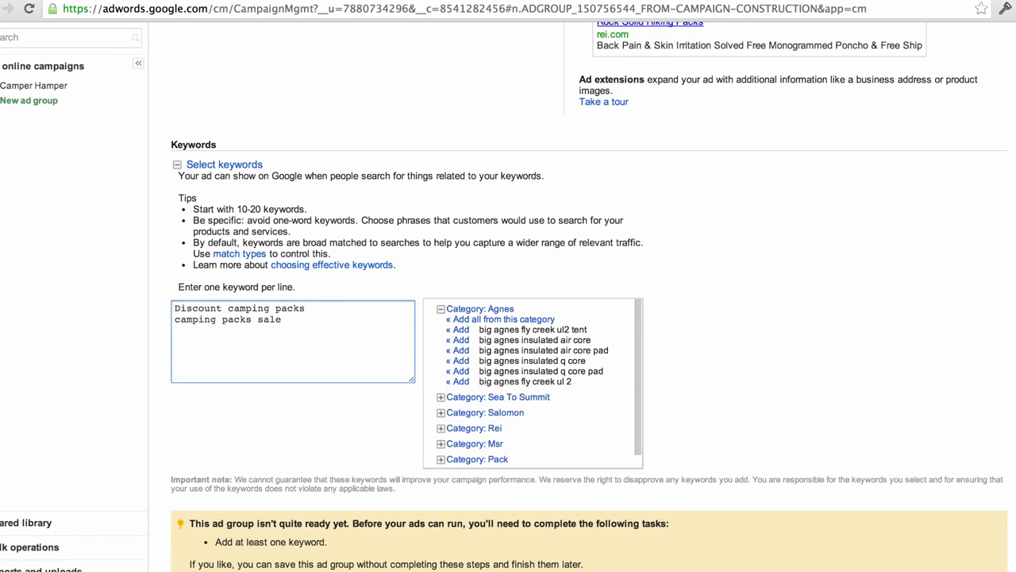
key(Return)
text(hiking and camping packs)
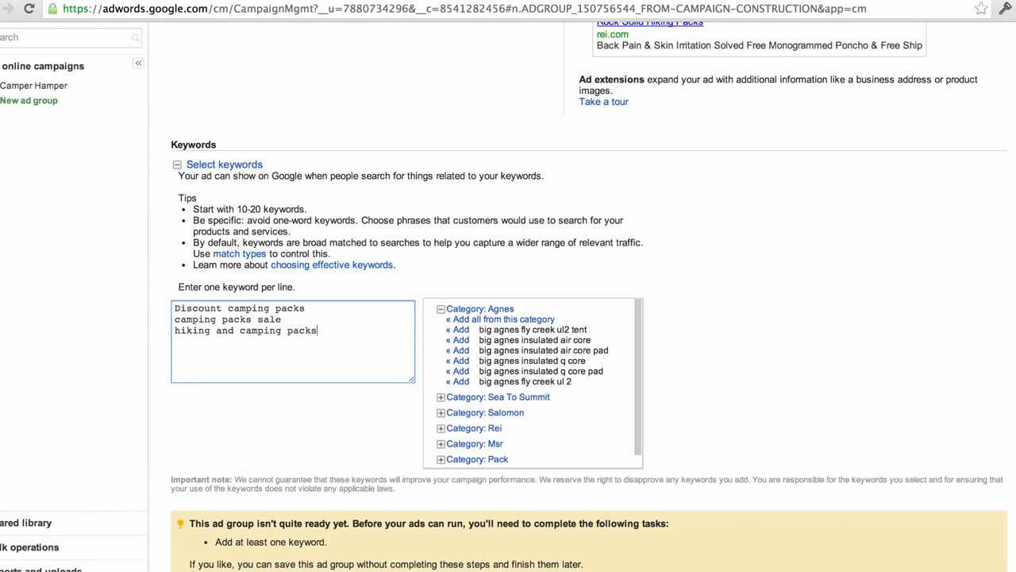
key(Return)
text(overnight camping packs )
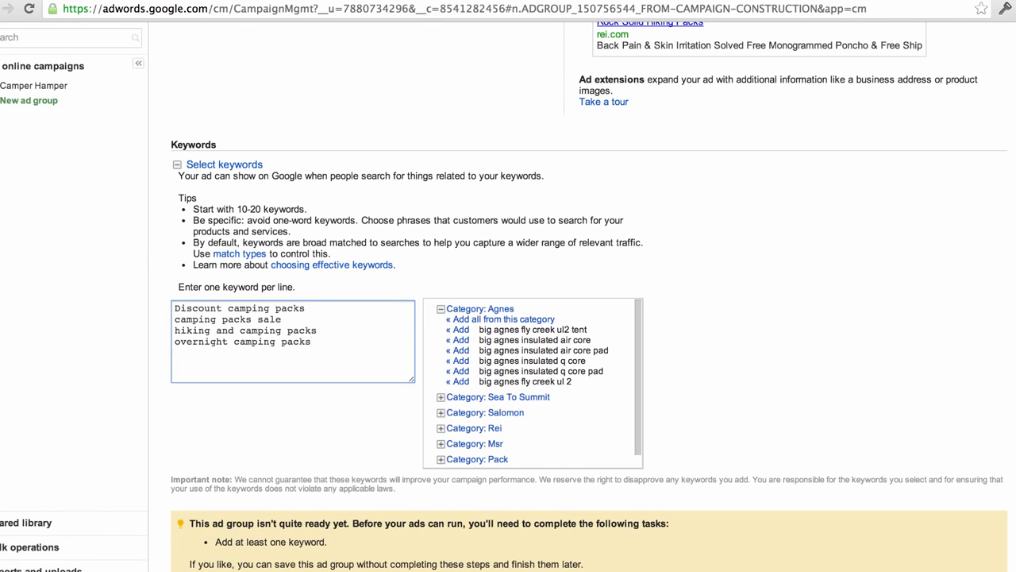
text(lightweight camping packs)
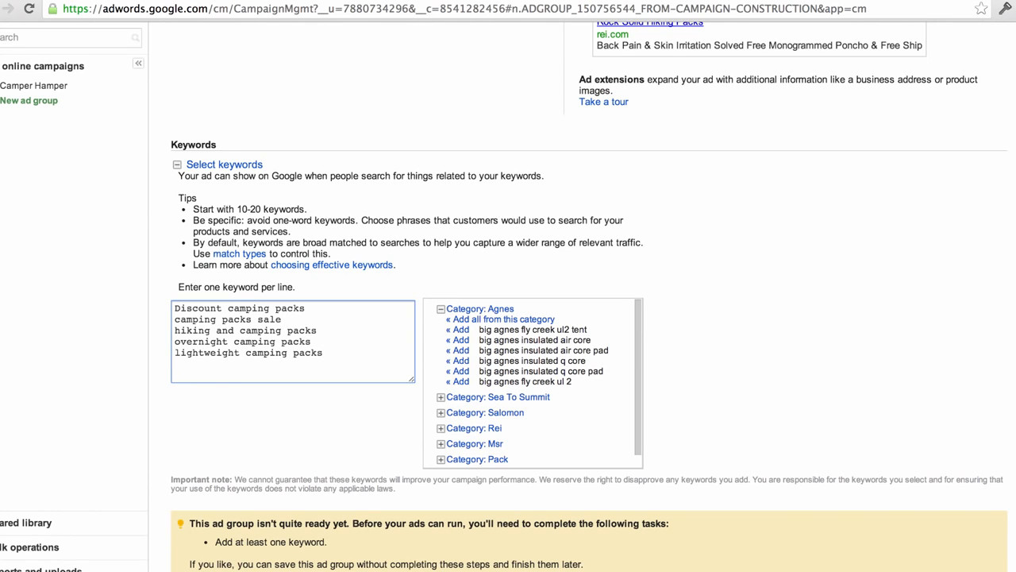
key(Return)
text(online camping packs)
- Add negative keywords -kids and -children on new lines at the end of the list
key(Return)
text(-kids)
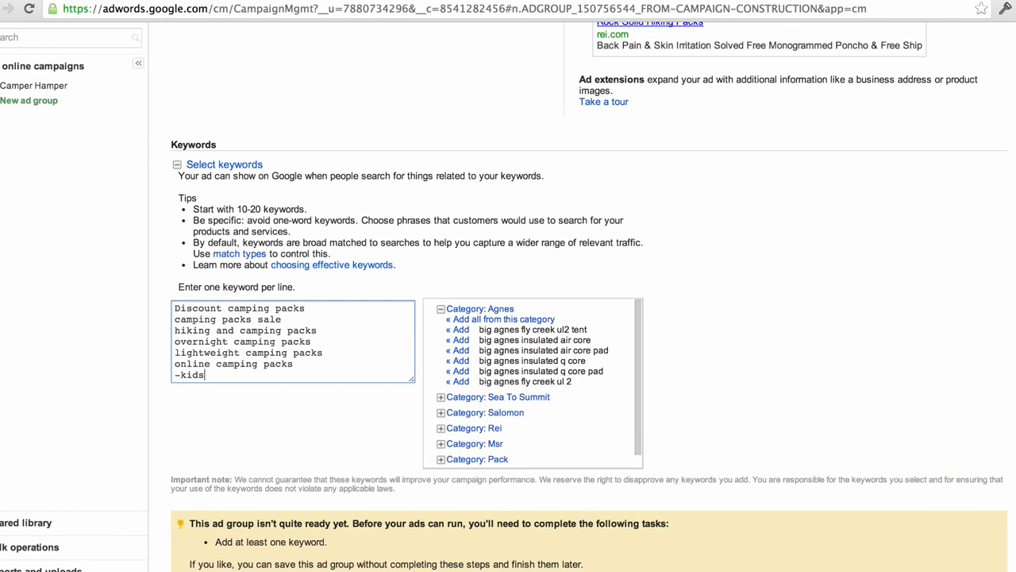
key(Return)
text(-chi)
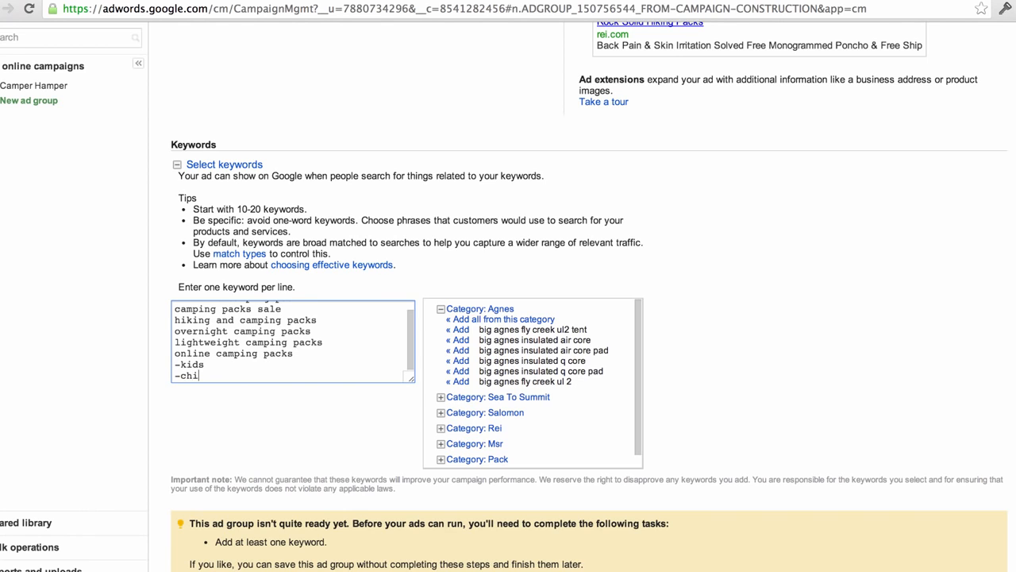
text(ldren)
scroll(297, 437, up, 1)
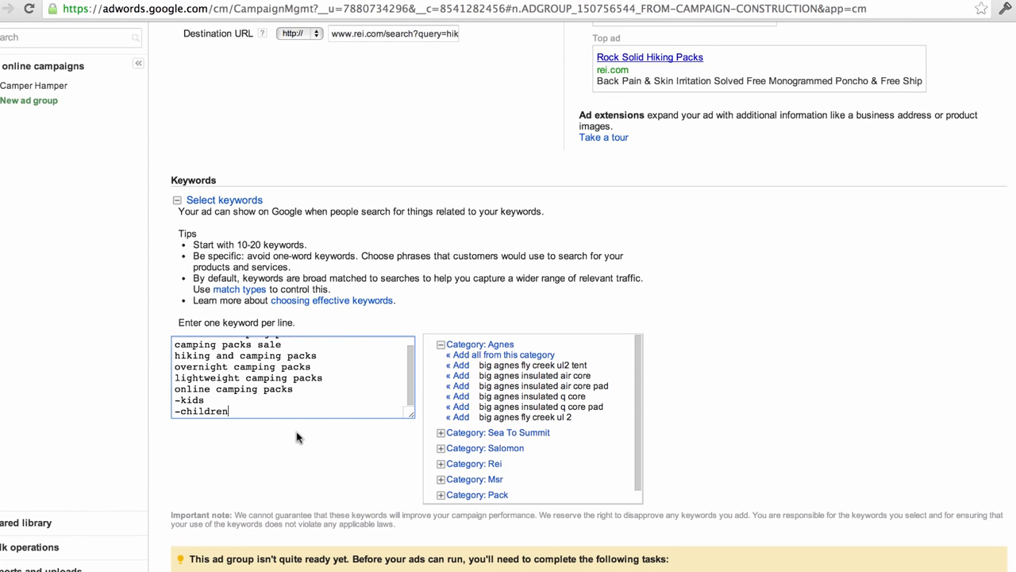
scroll(297, 437, down, 3)
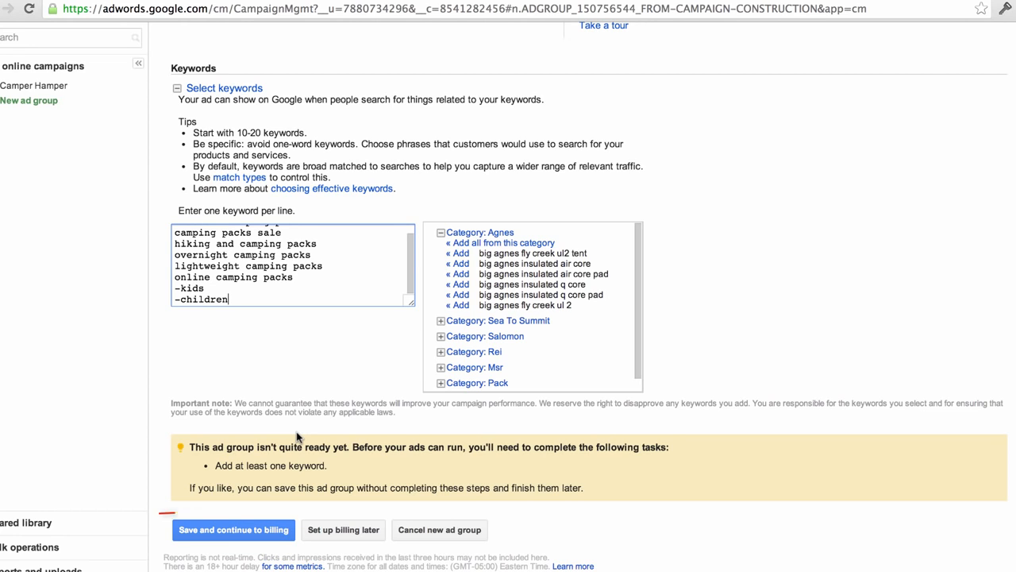
- Save the ad group, then choose United States as the billing country and continue
click(228, 530)
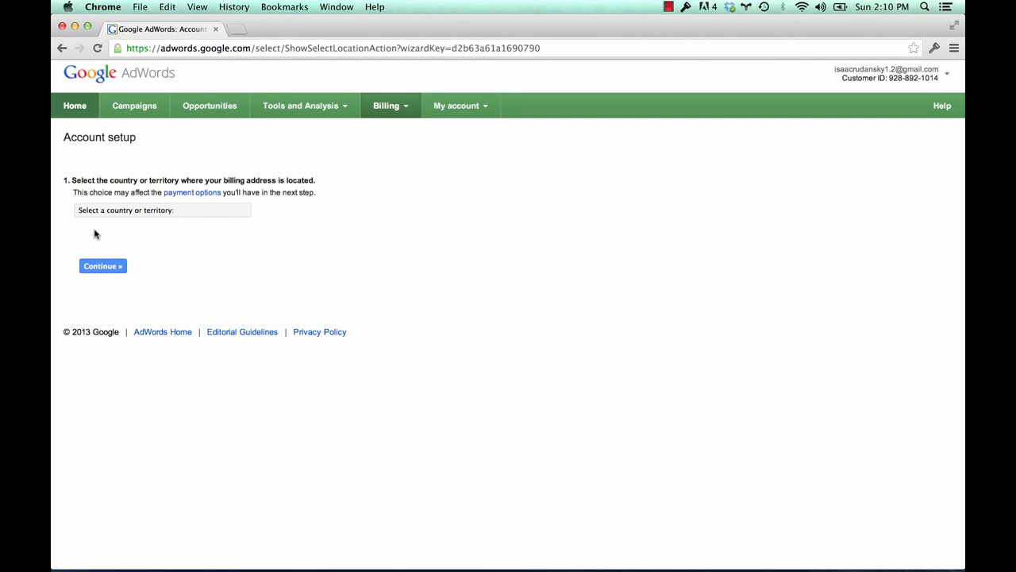
click(145, 210)
text(un)
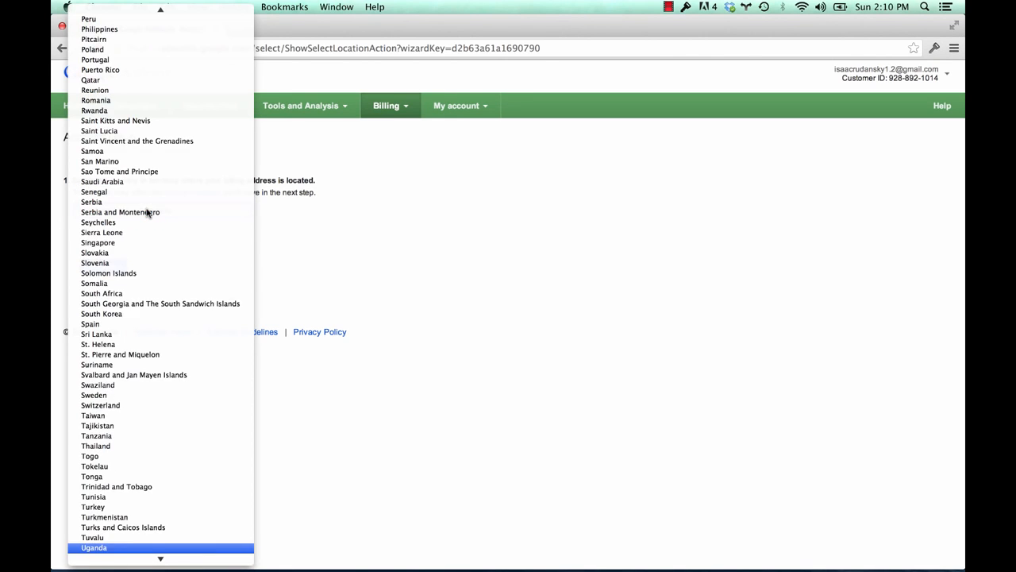
scroll(133, 427, down, 1)
scroll(132, 427, down, 3)
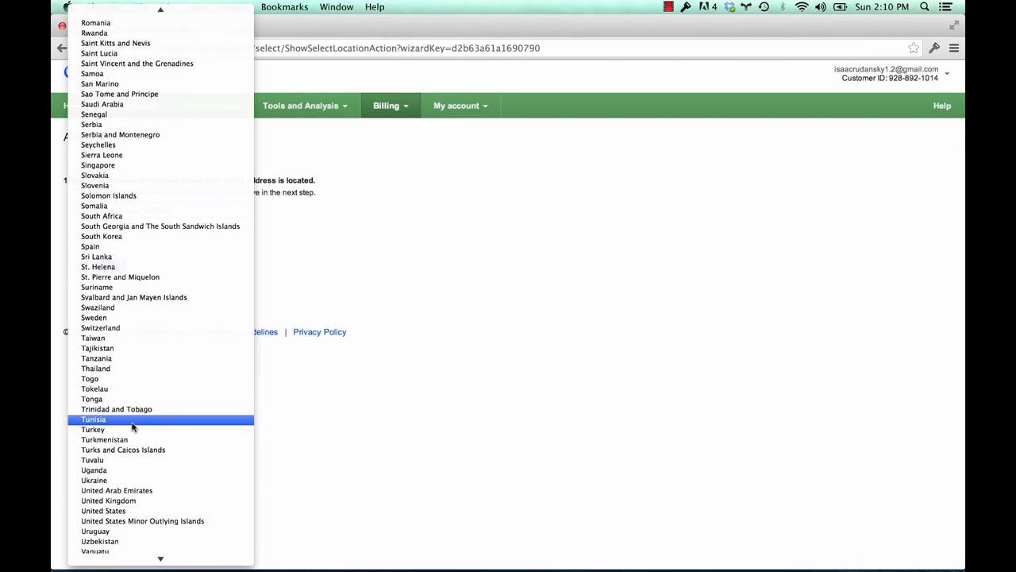
click(127, 503)
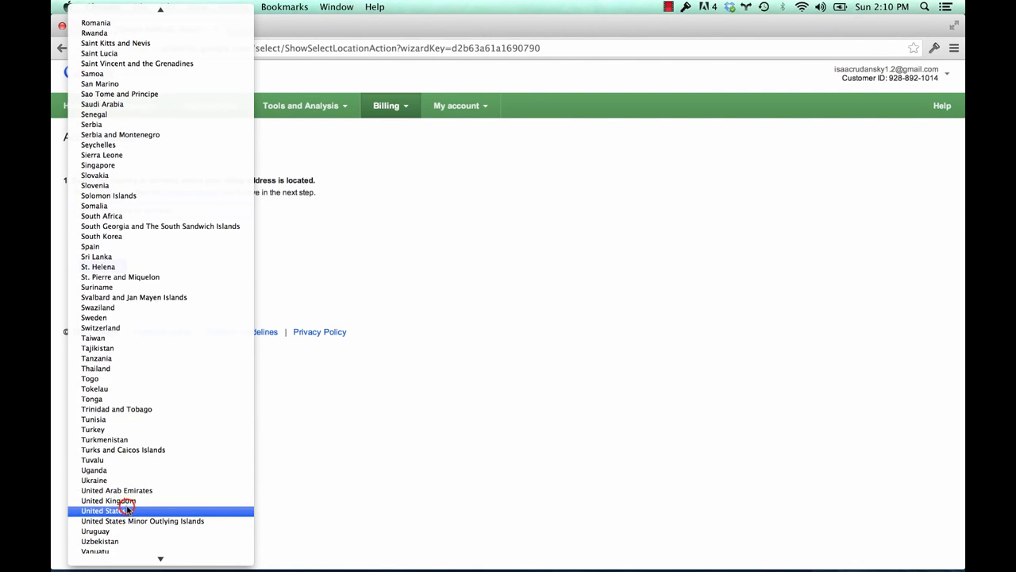
click(127, 510)
click(106, 267)
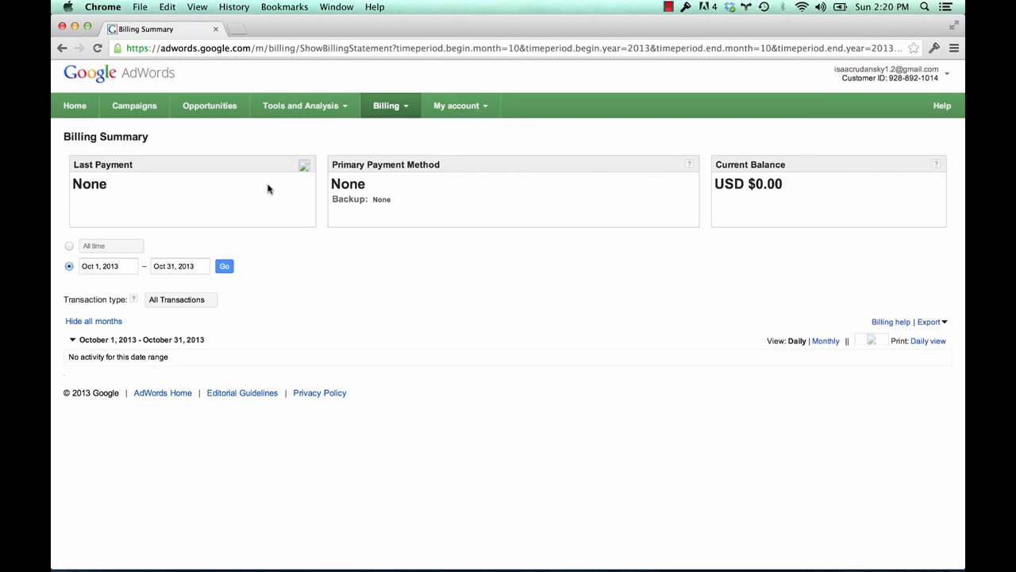
- Go to Billing preferences, select United States as the country, and continue to the profile form
click(388, 110)
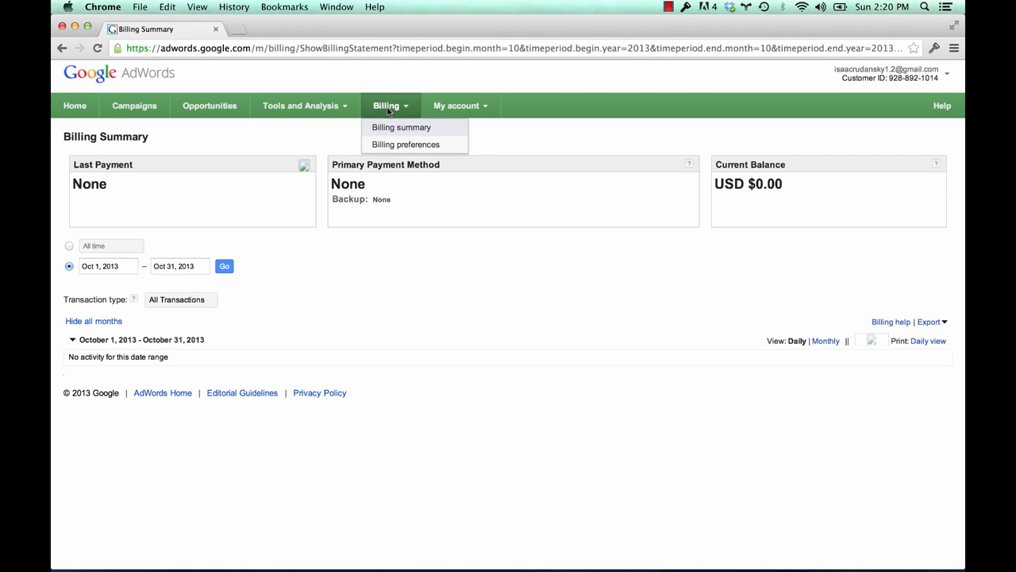
click(397, 146)
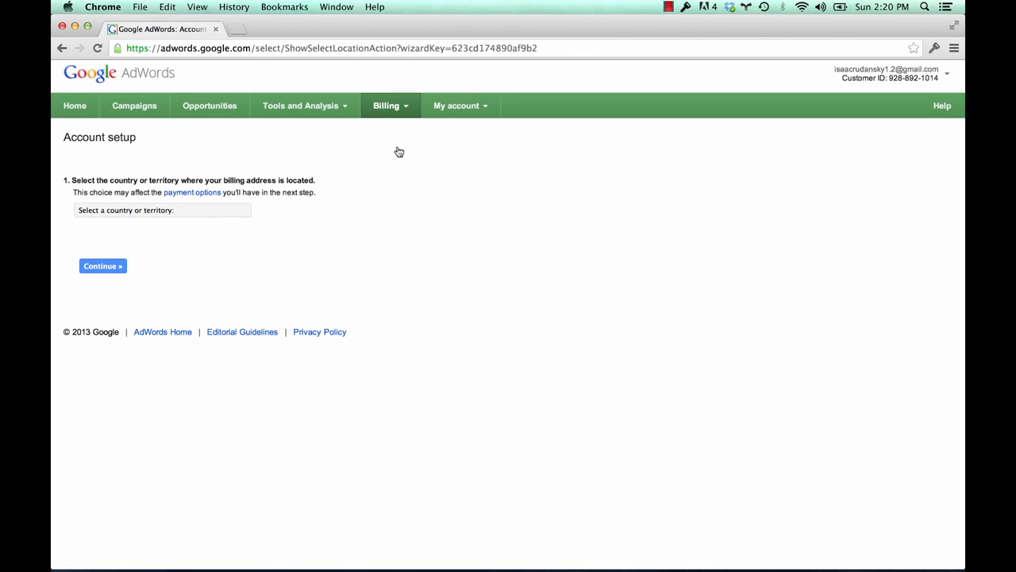
click(194, 208)
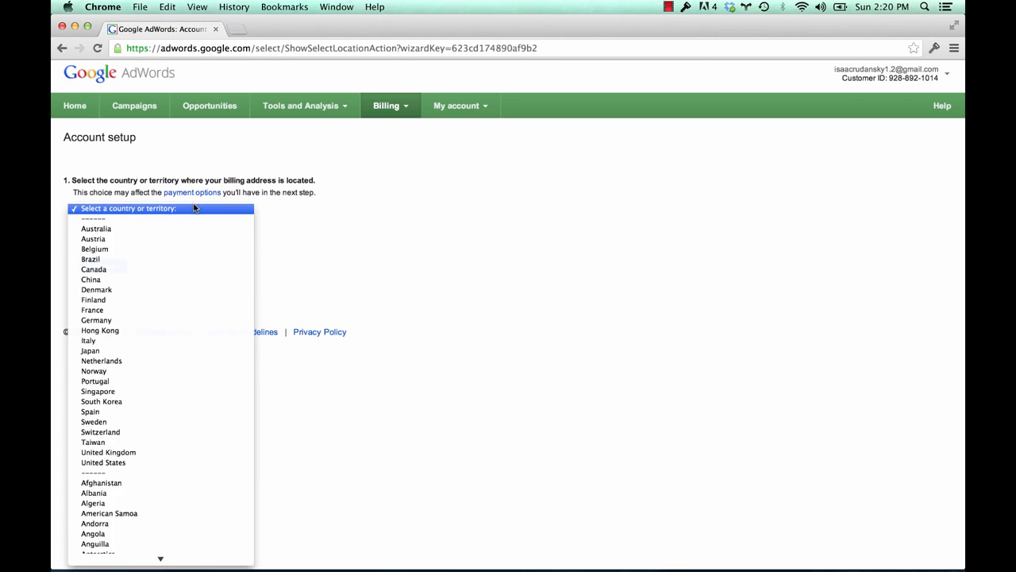
scroll(116, 476, down, 3)
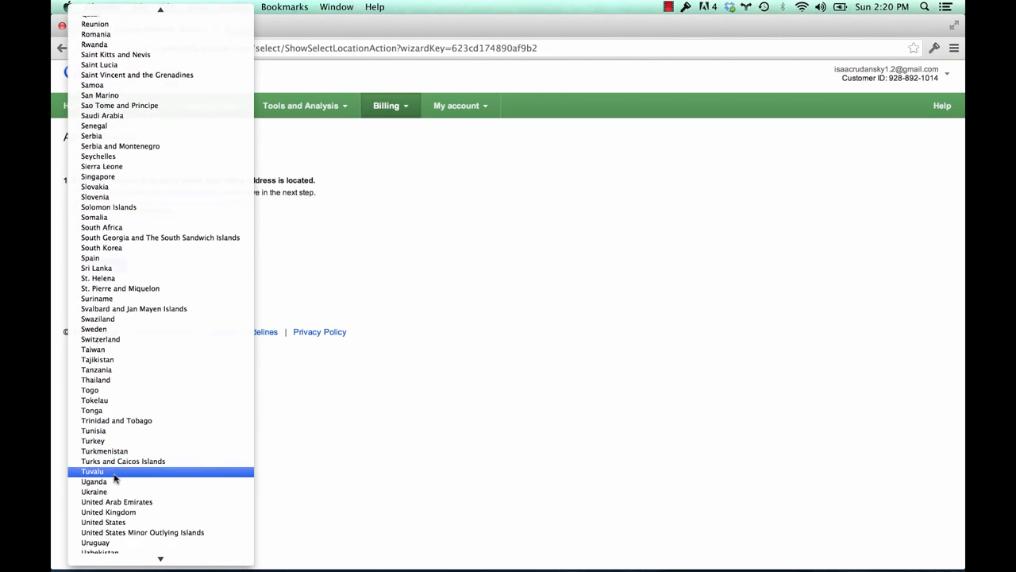
click(116, 510)
click(100, 267)
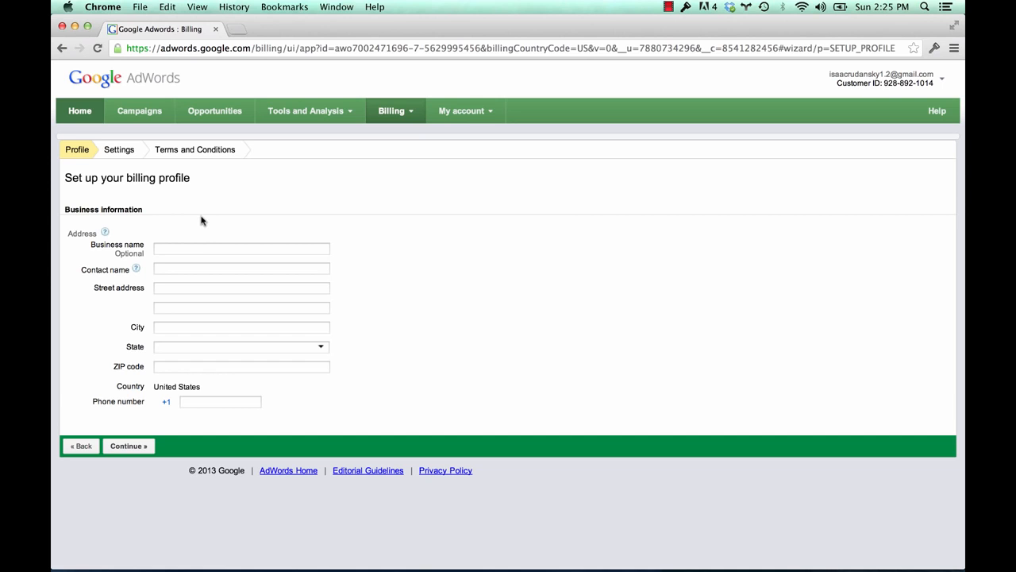
- Enter business name 'Camper Hamper', the contact's full name, street address and city
click(186, 243)
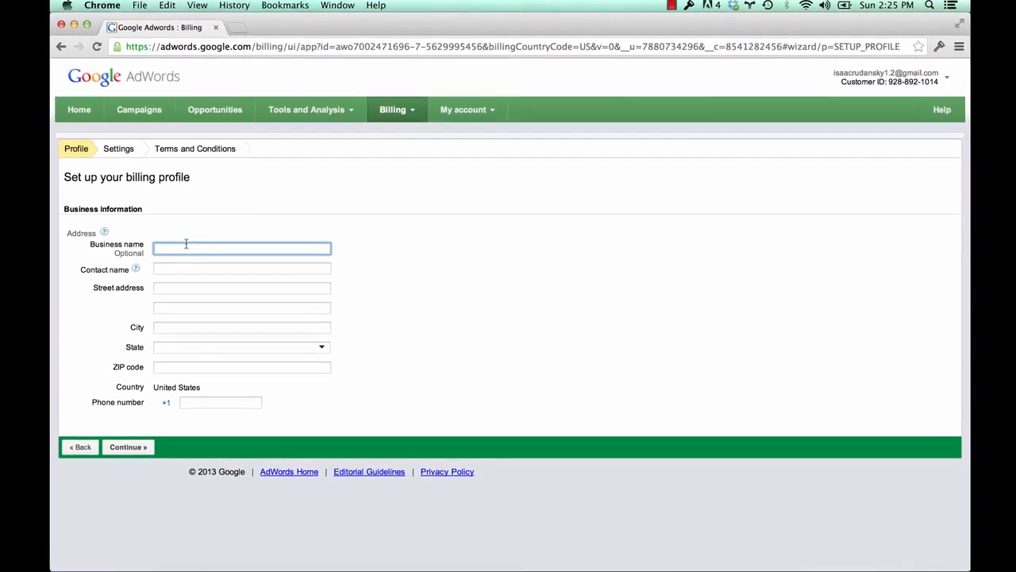
text(Ca)
text(mper Ham)
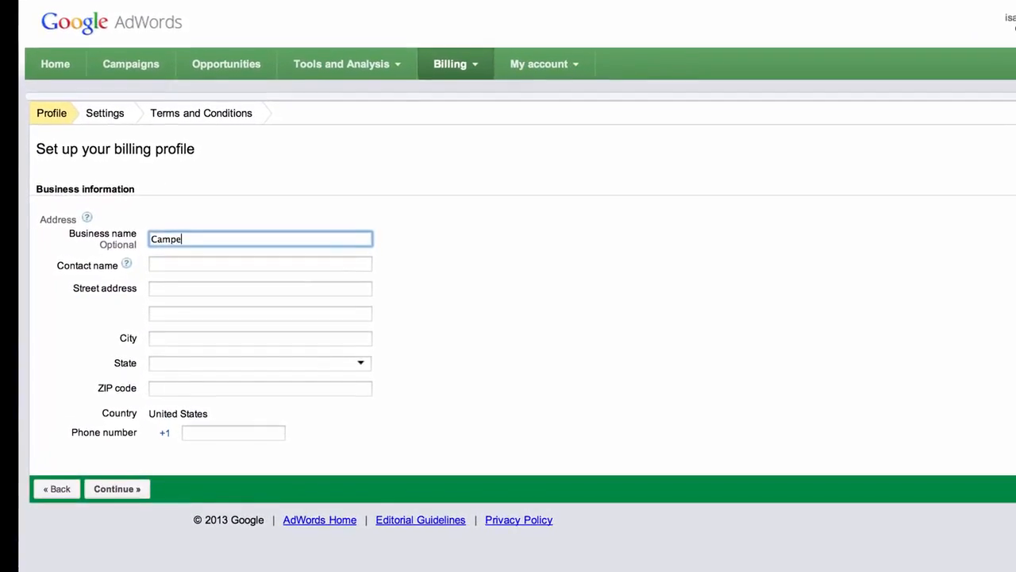
text(per)
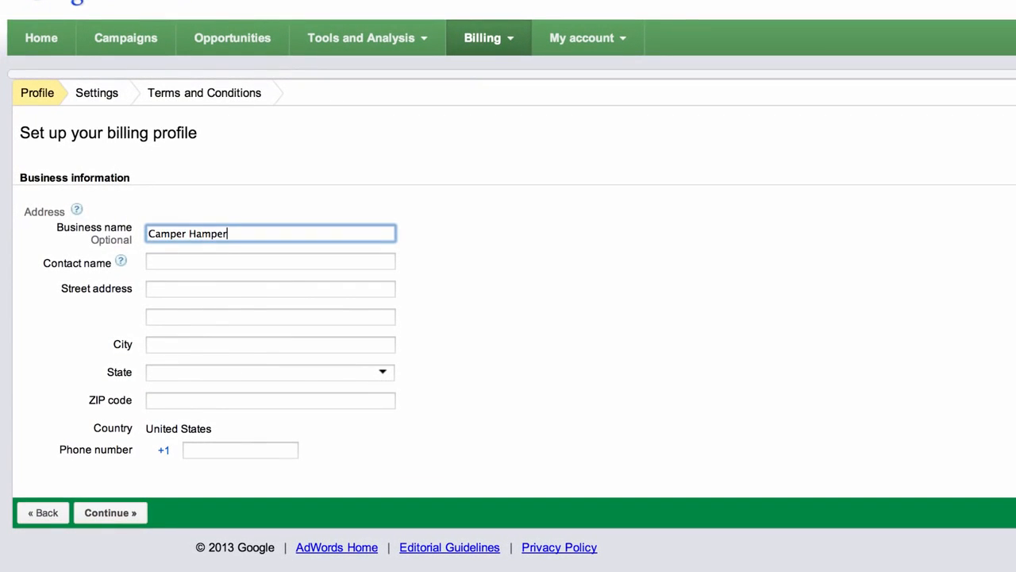
key(Tab)
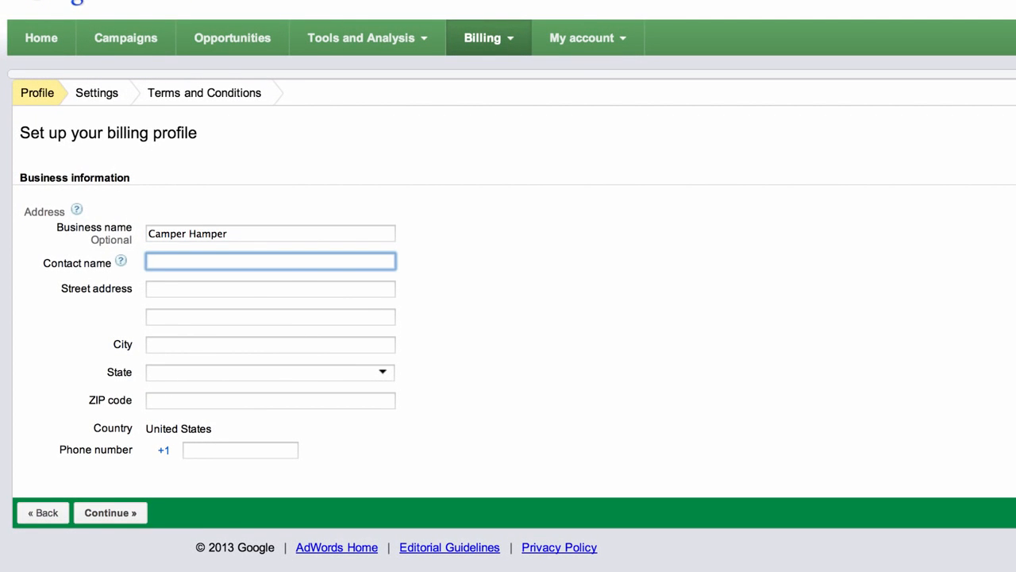
text(Isaac Rudansky)
click(183, 289)
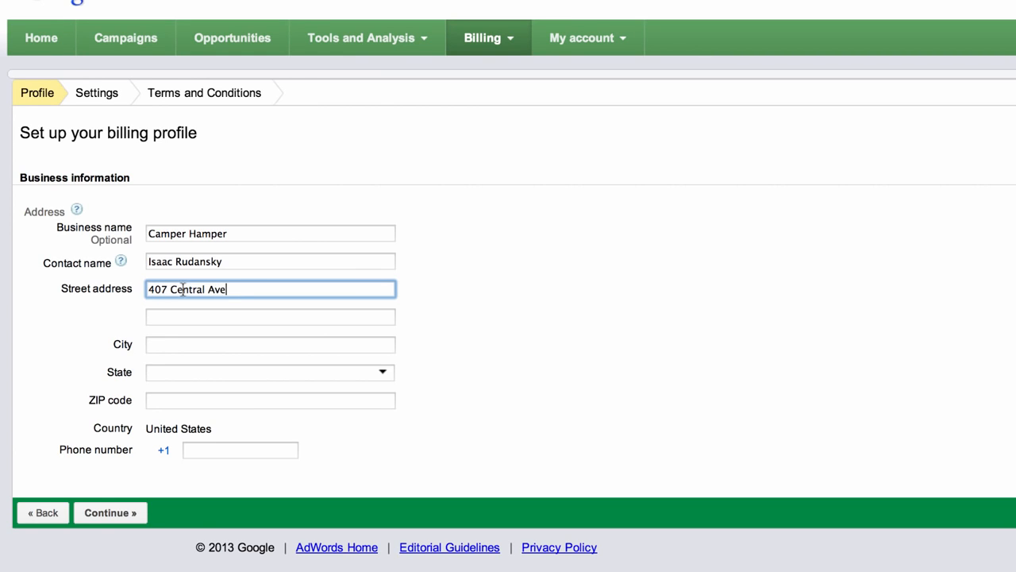
click(173, 346)
text(Ce)
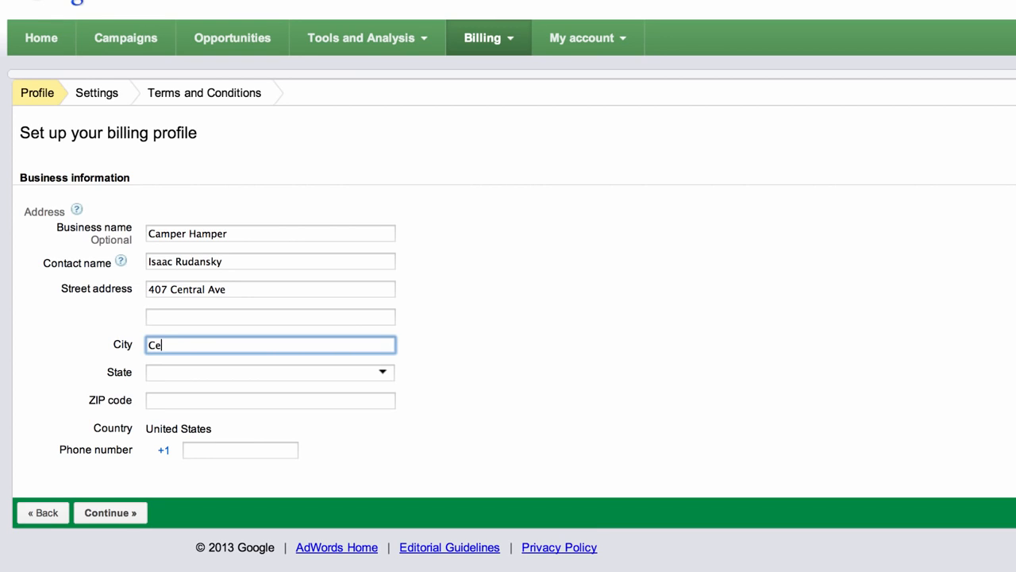
text(darhurst)
- Set the state to New York and fill in the ZIP code and phone number
click(179, 373)
text(N)
key(Down)
key(Down)
key(Down)
key(Down)
key(Down)
key(Return)
click(183, 397)
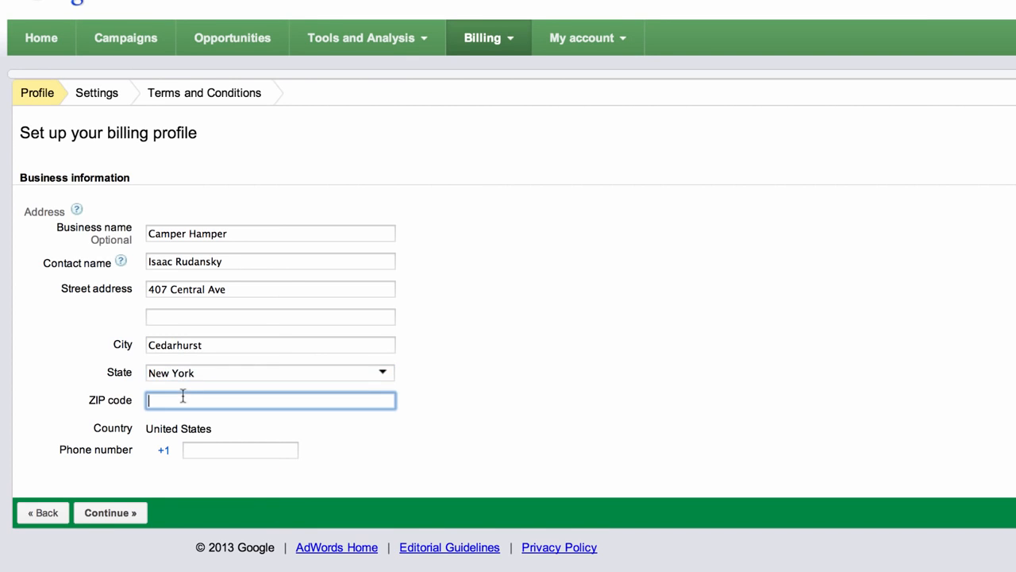
text(11516)
click(216, 451)
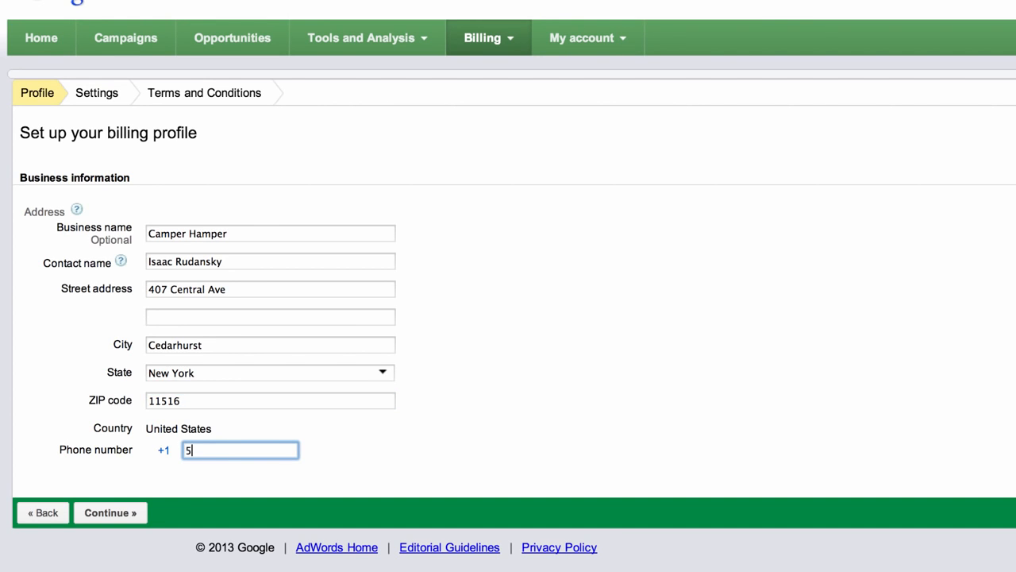
- Submit the billing profile, choose credit card payment, and enter the card number
click(117, 514)
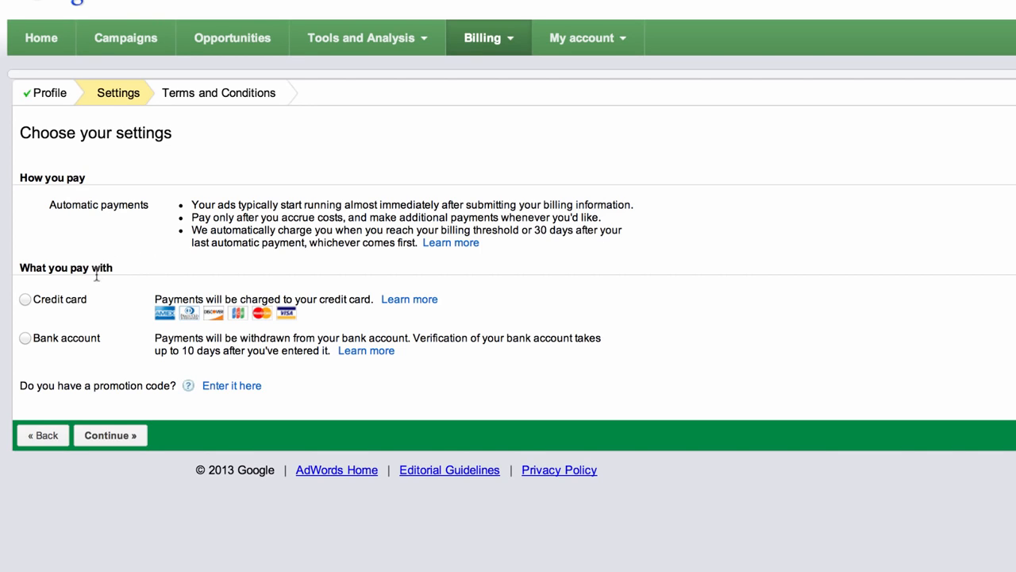
click(25, 300)
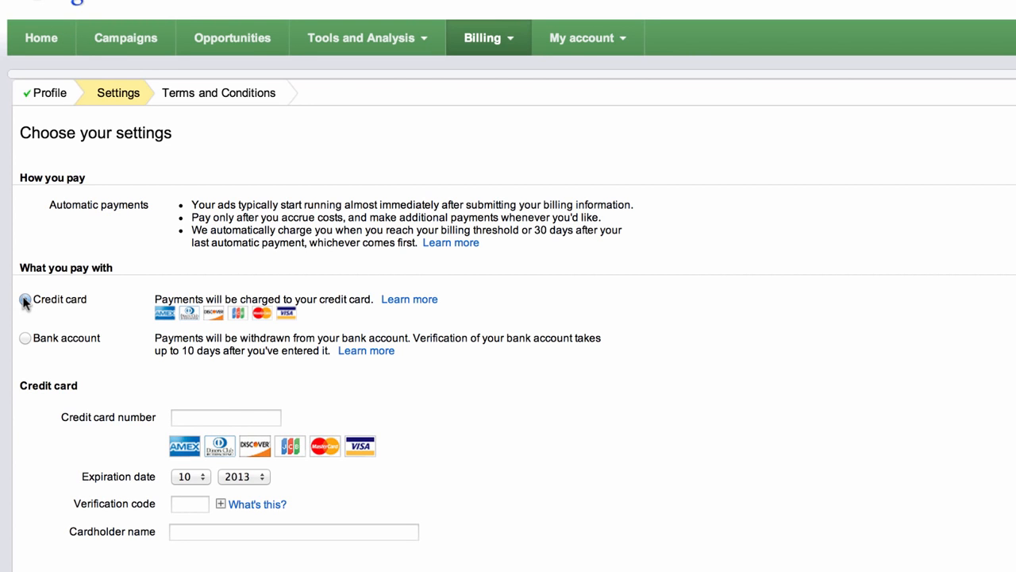
scroll(251, 311, down, 4)
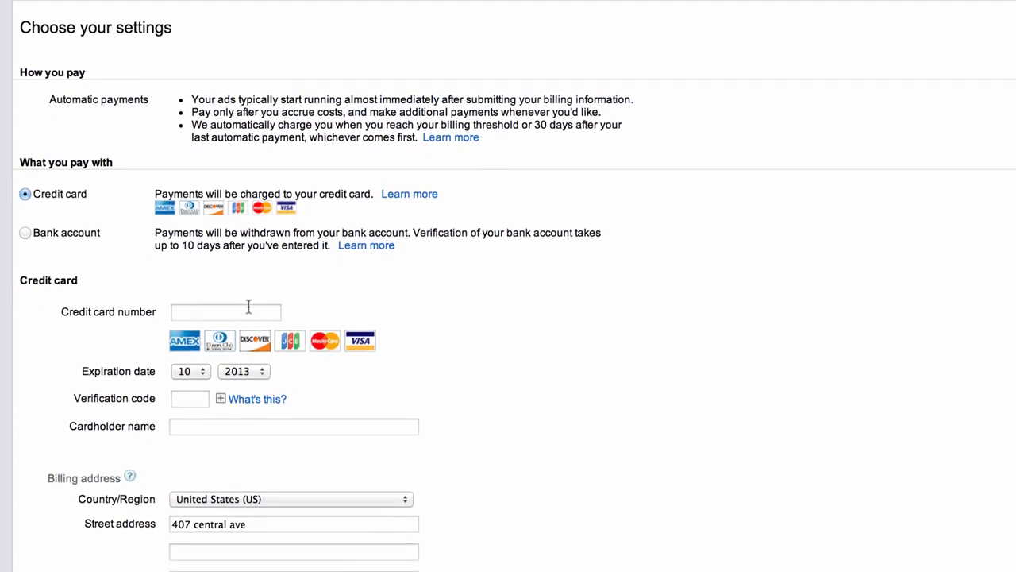
scroll(251, 311, down, 1)
click(227, 245)
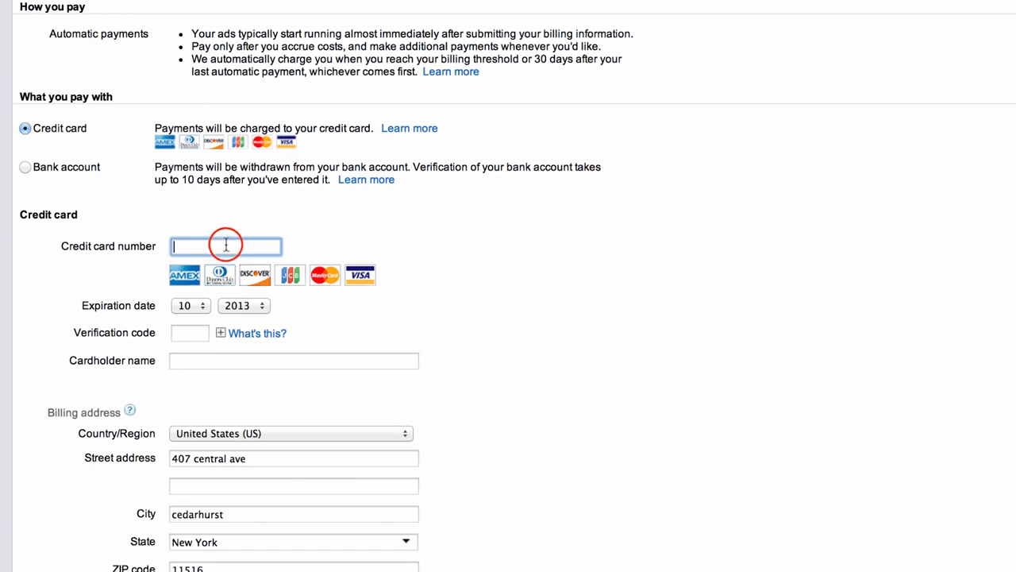
text(4111)
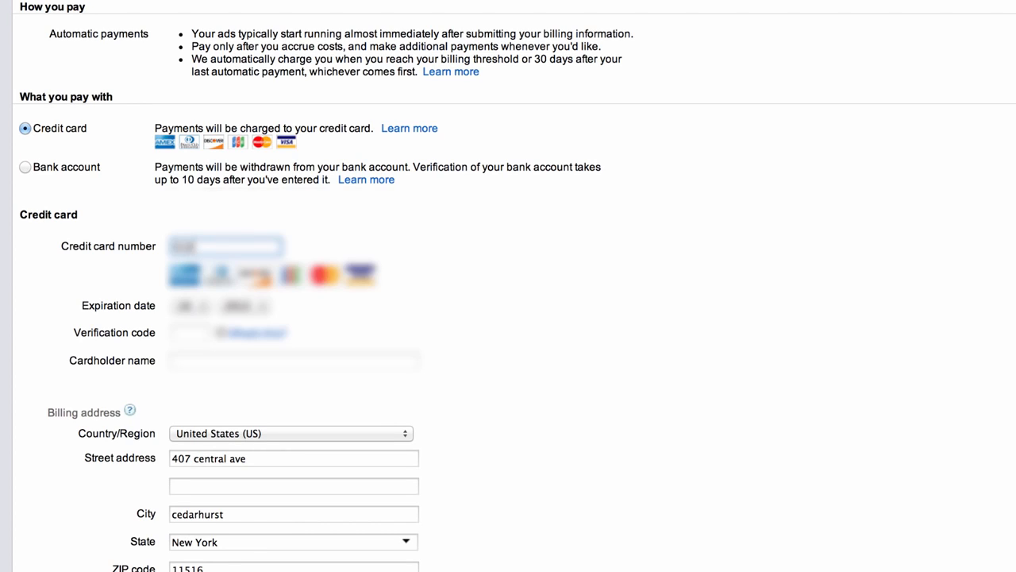
text(11111111)
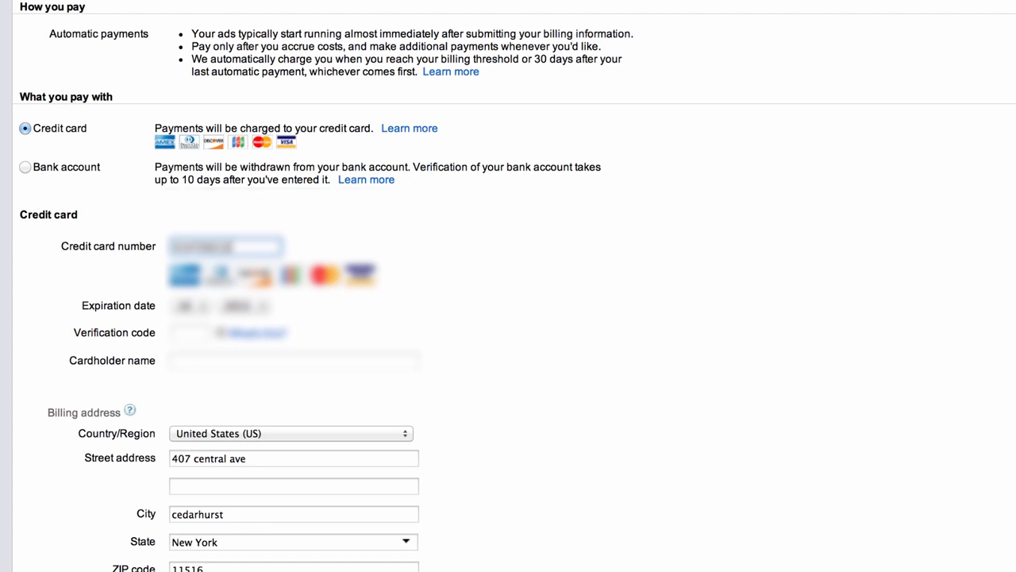
text(1111)
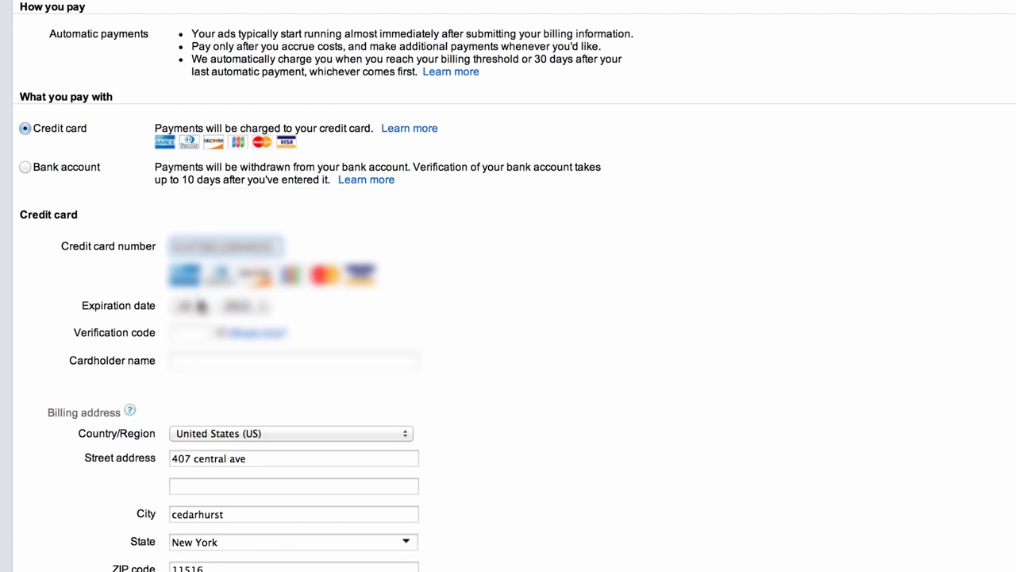
- Pick the card's expiration month and year, then enter the verification code and cardholder name
click(190, 306)
click(246, 303)
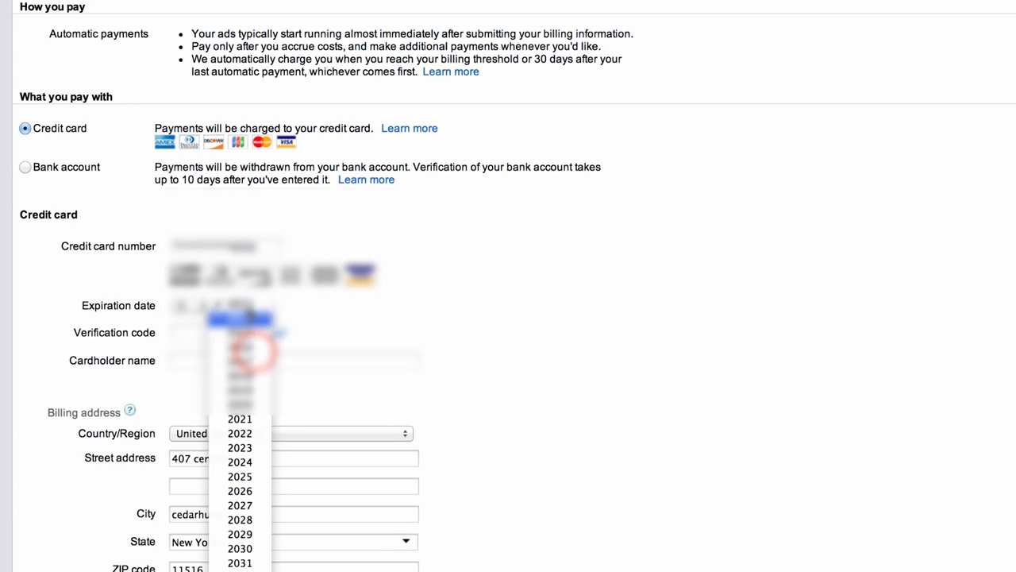
click(256, 356)
click(187, 332)
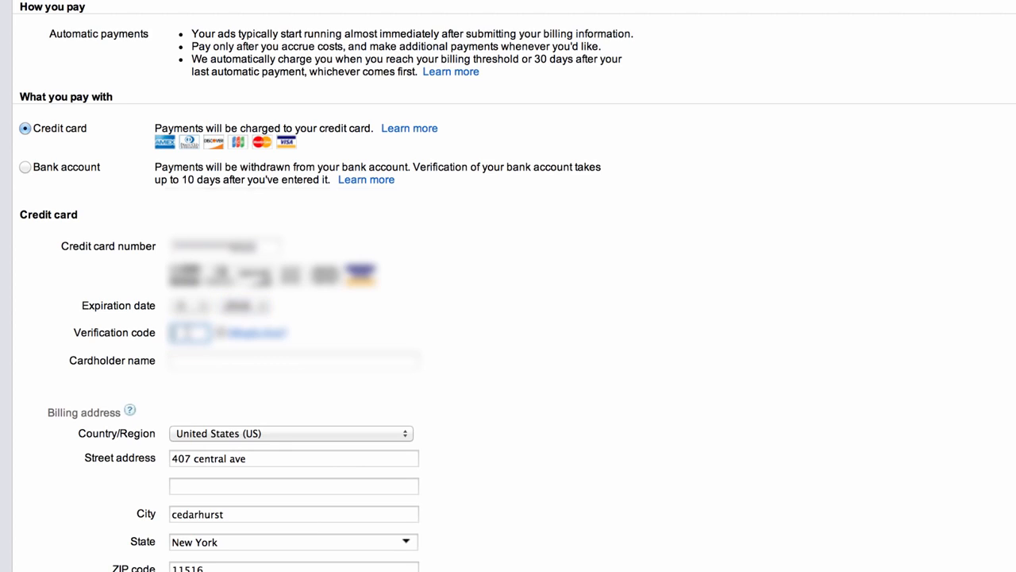
text(123)
click(208, 360)
text(isaac •••••••••)
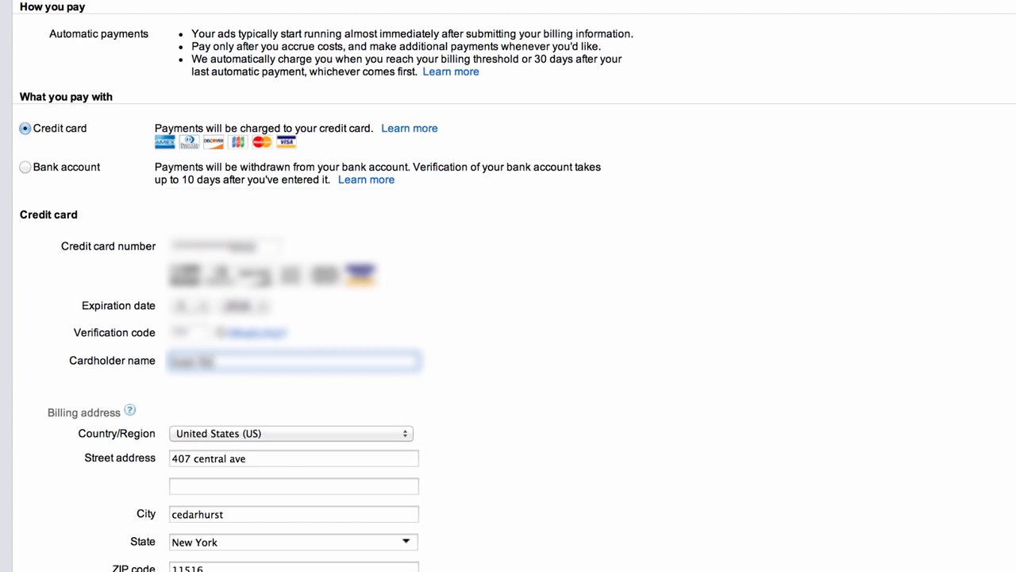
scroll(320, 385, down, 2)
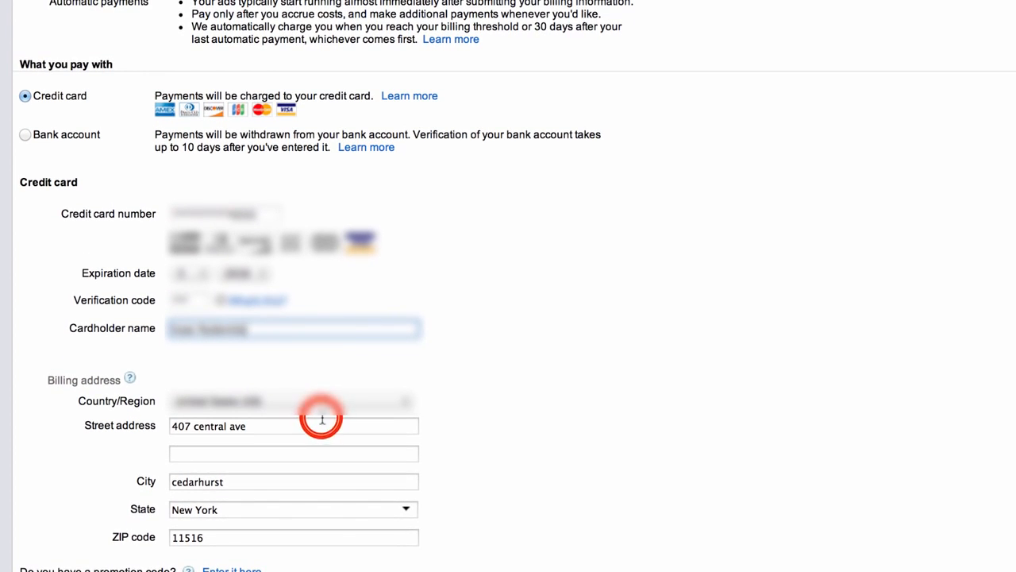
- Overwrite the card's billing street, second address line, city and ZIP code with the new address
triple_click(322, 419)
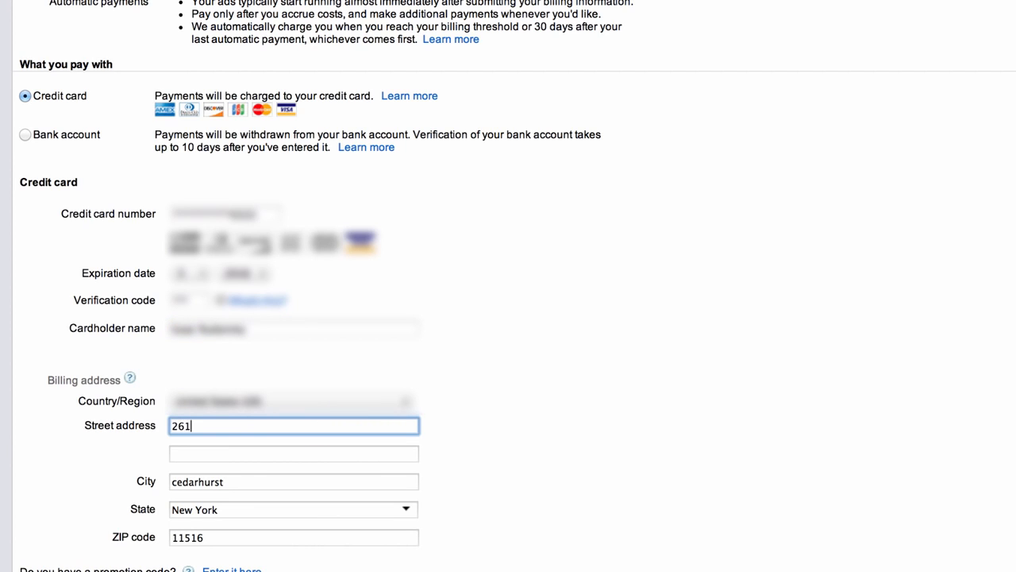
click(284, 454)
text(e4)
double_click(291, 480)
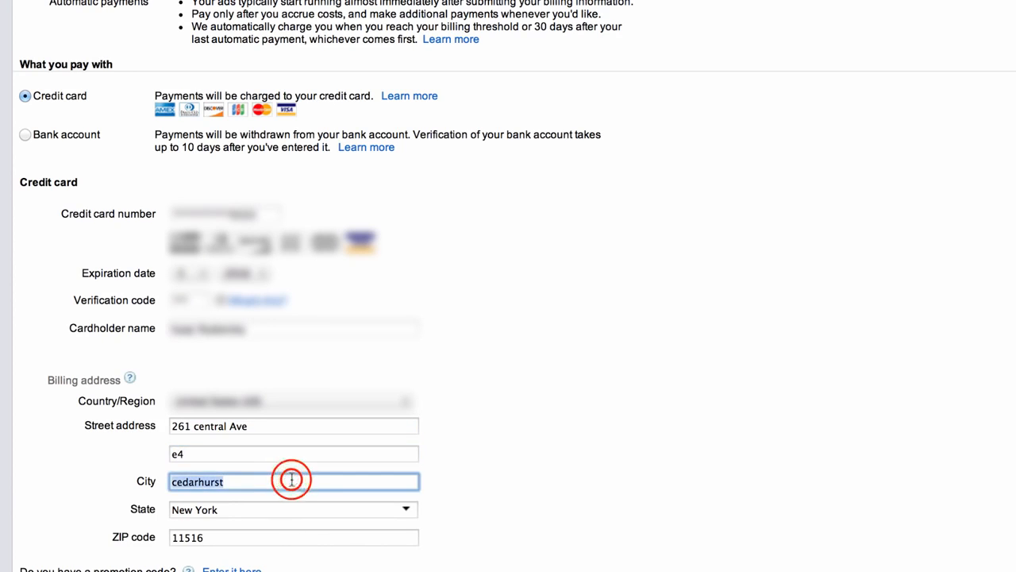
text(lawrence)
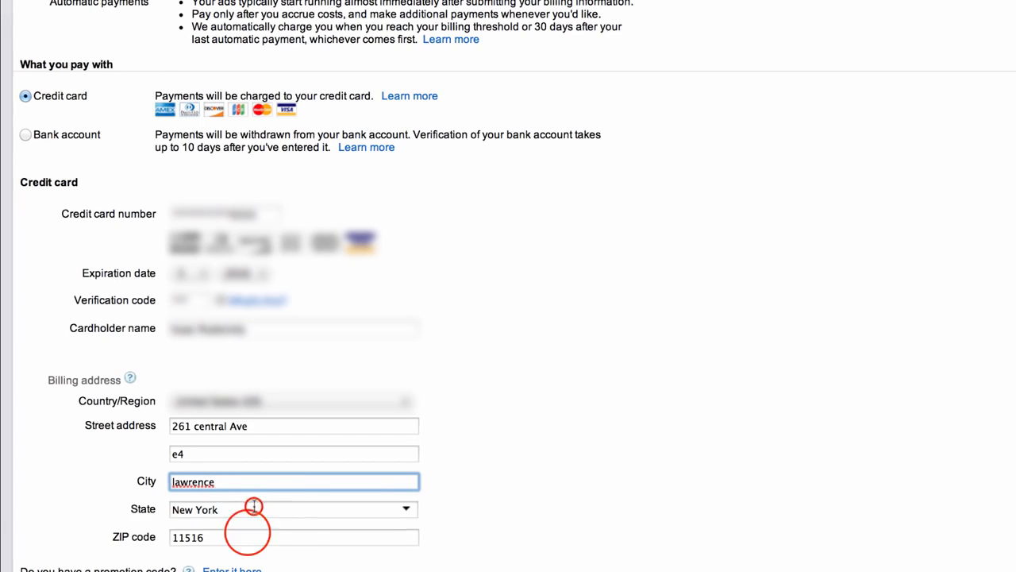
double_click(251, 528)
text(11559)
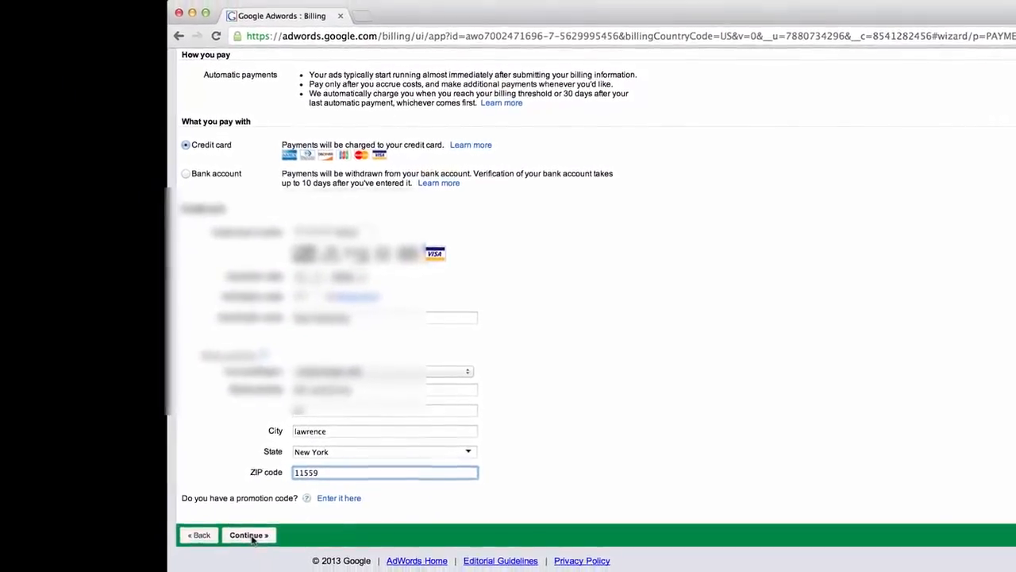
- Submit the billing details, agree to the terms, activate the account, and go to the Home dashboard
click(250, 536)
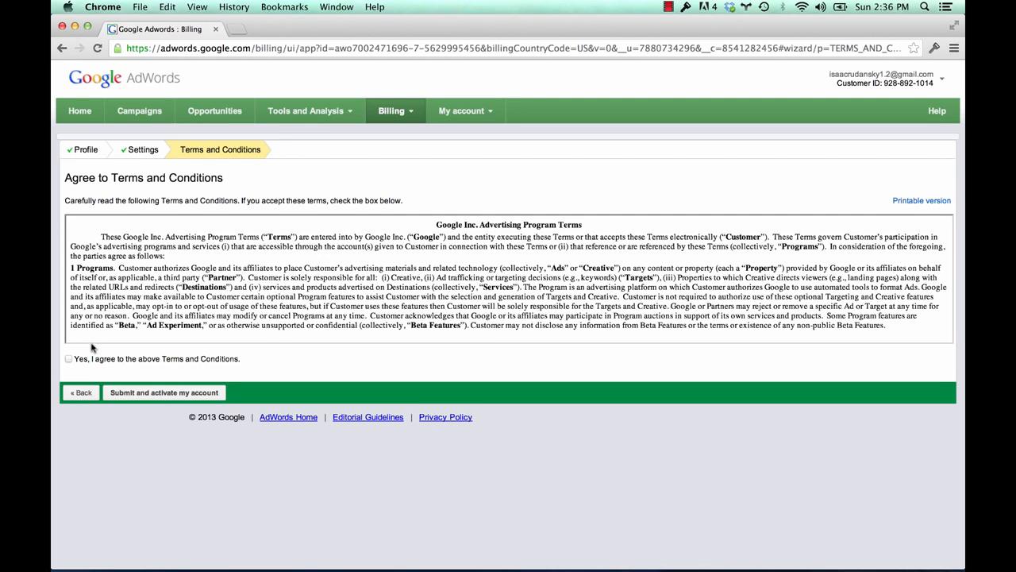
click(69, 360)
click(168, 394)
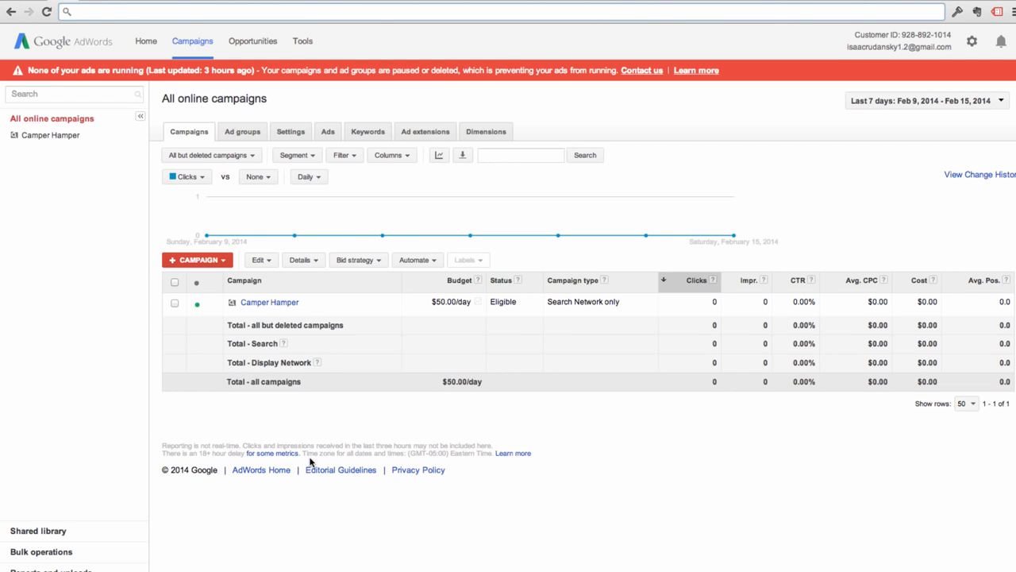
click(144, 43)
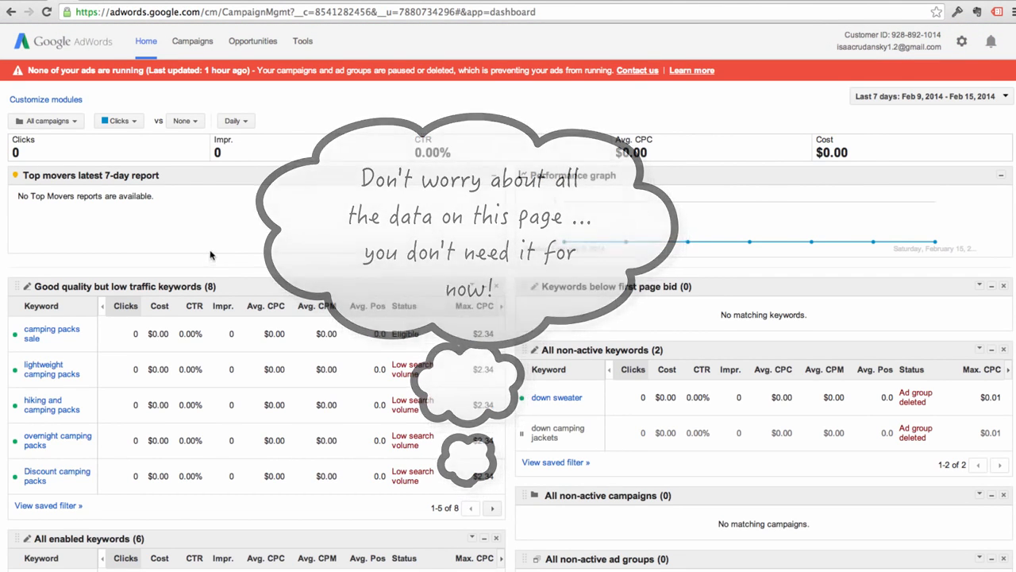
- Open the Campaigns tab to list all online campaigns, including Camper Hamper
click(188, 46)
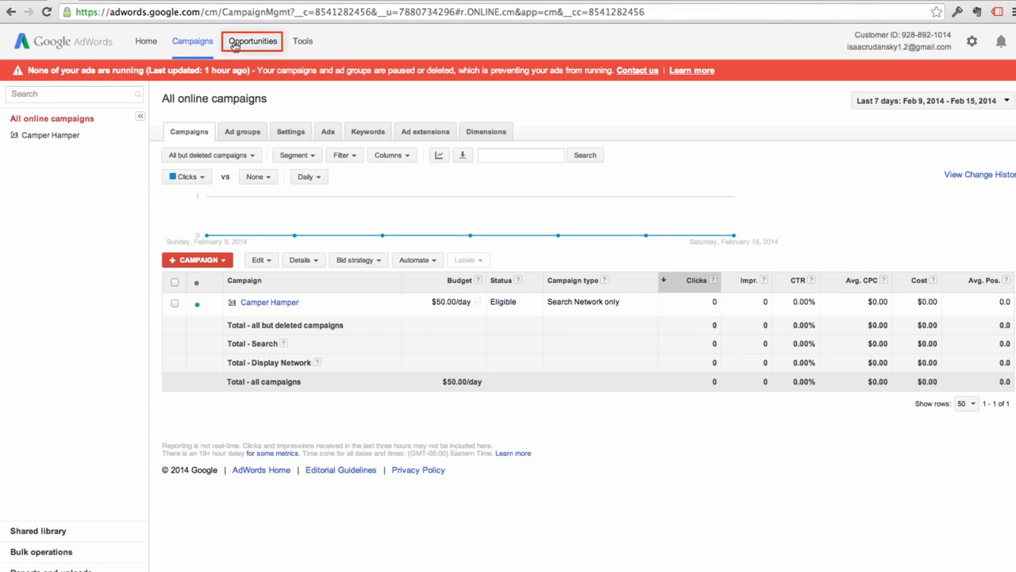
click(302, 44)
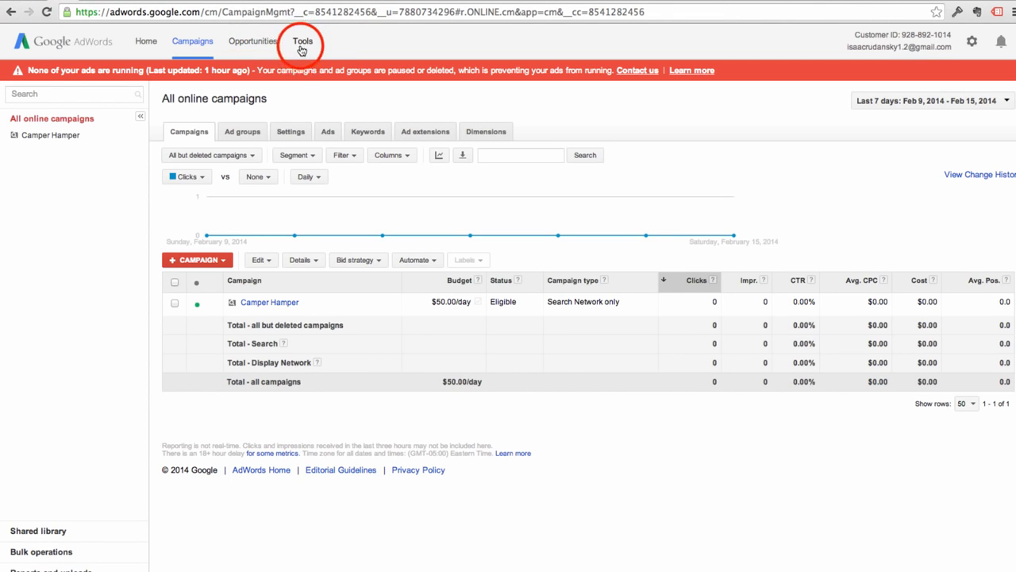
click(302, 44)
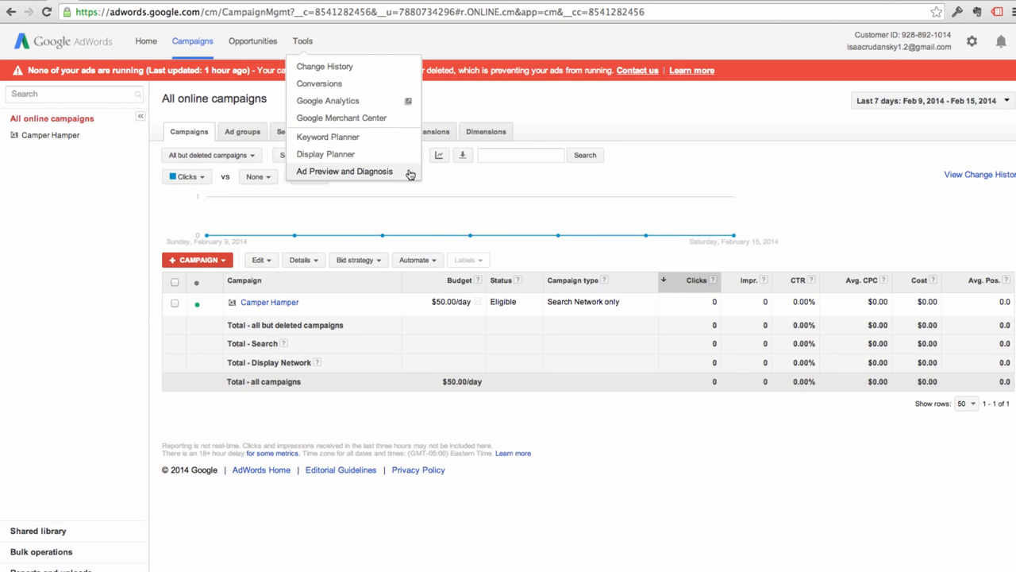
click(390, 40)
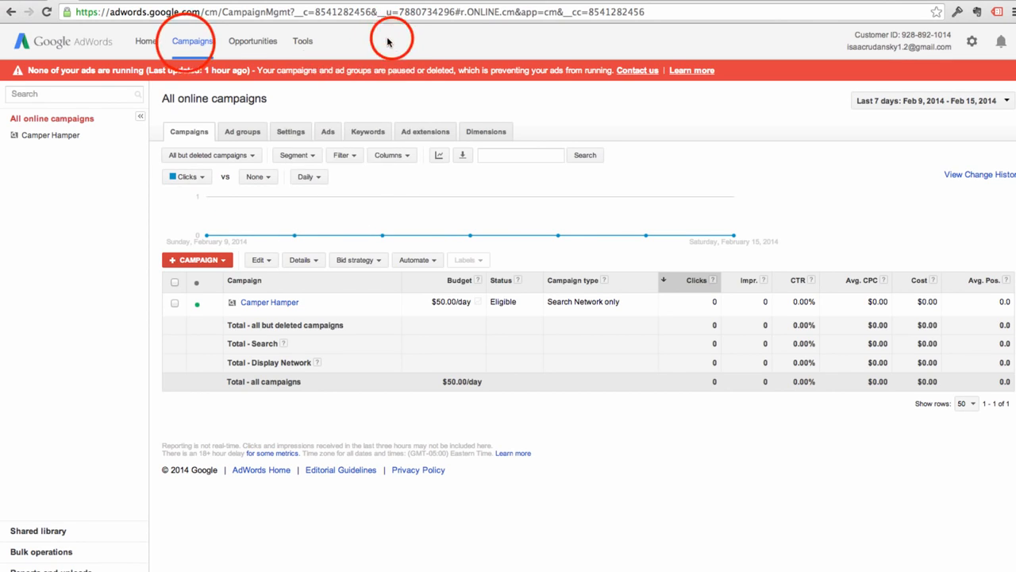
click(187, 43)
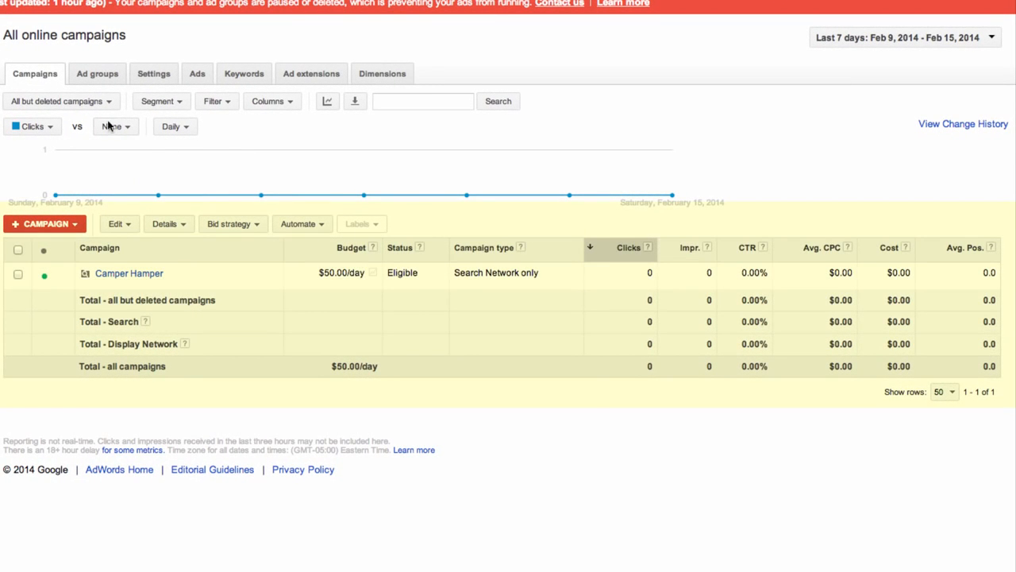
click(41, 75)
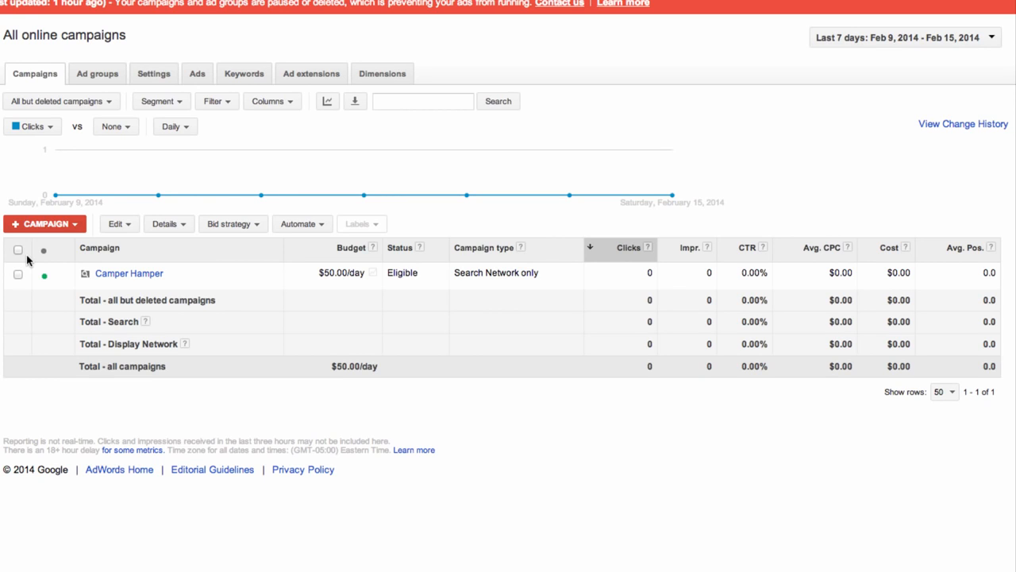
click(270, 274)
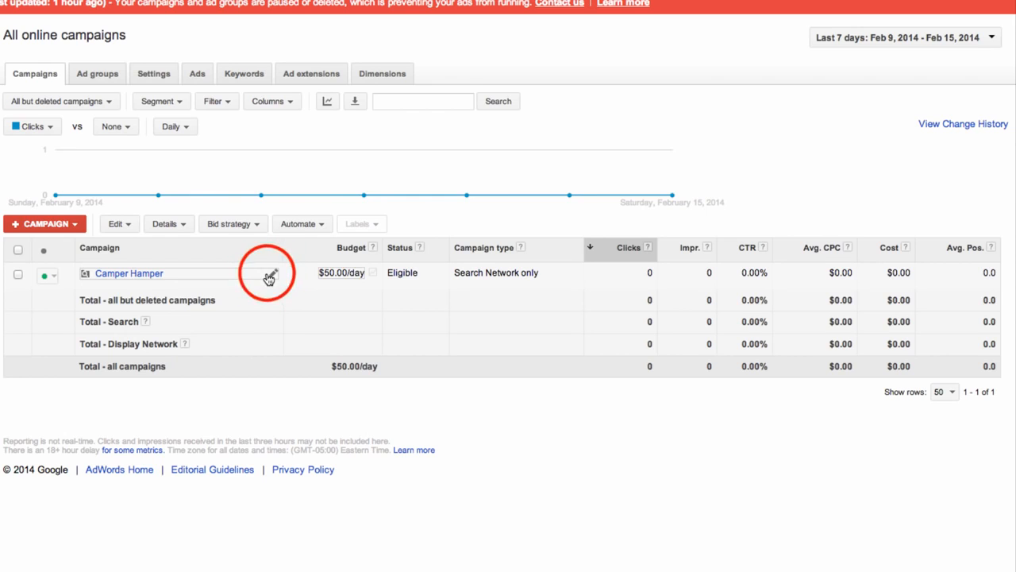
click(271, 275)
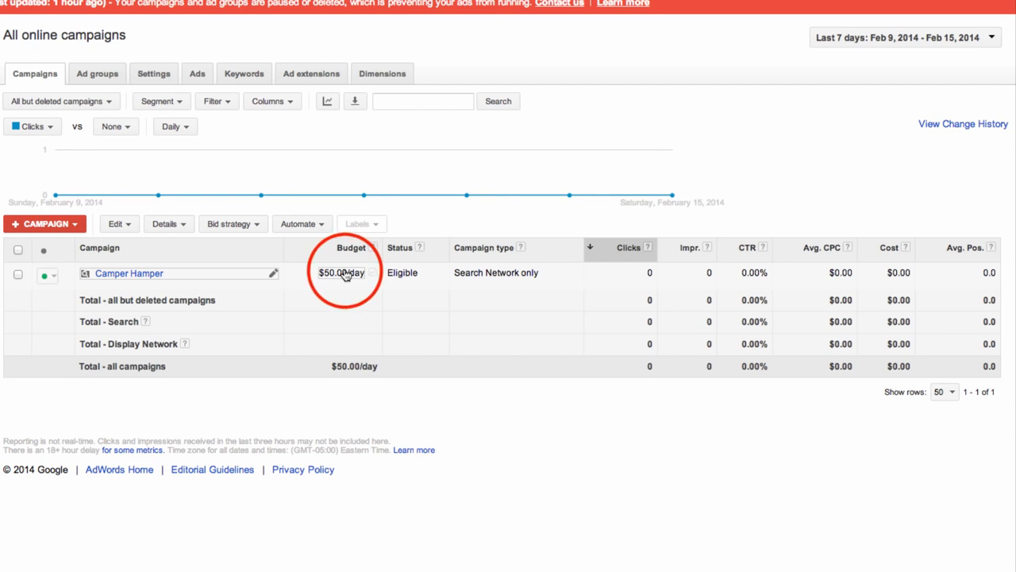
- Edit Camper Hamper's budget cell, changing $50.00/day to $30.00/day, and save
click(344, 273)
click(325, 271)
key(BackSpace)
text(30.00)
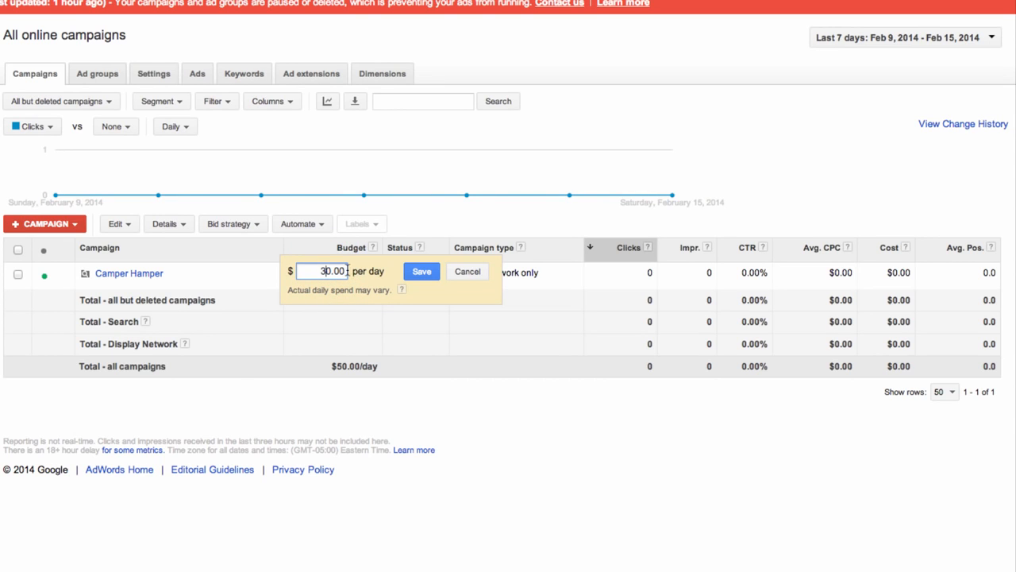
click(413, 274)
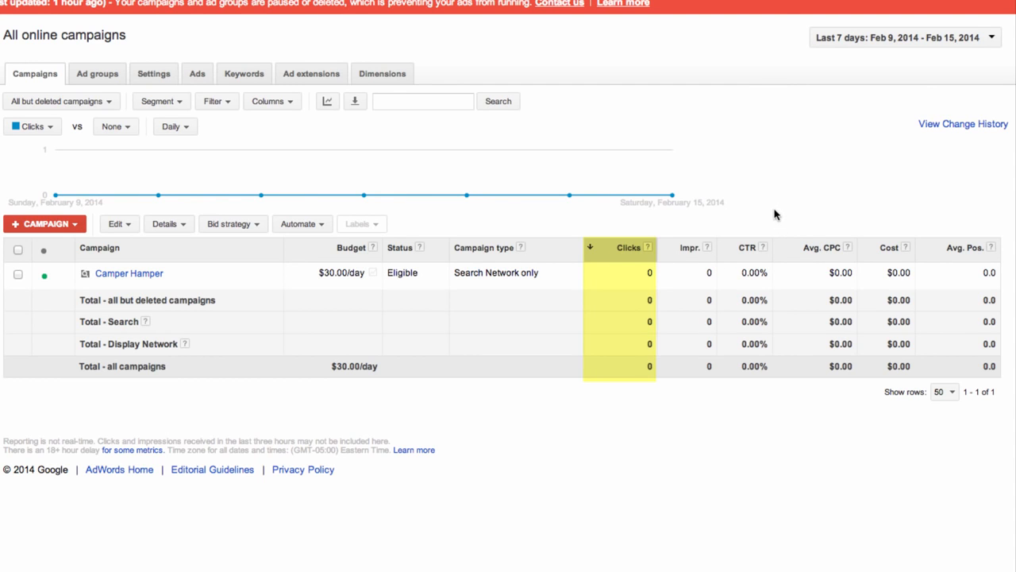
- Change the report date range from Last 7 days to All time
click(967, 44)
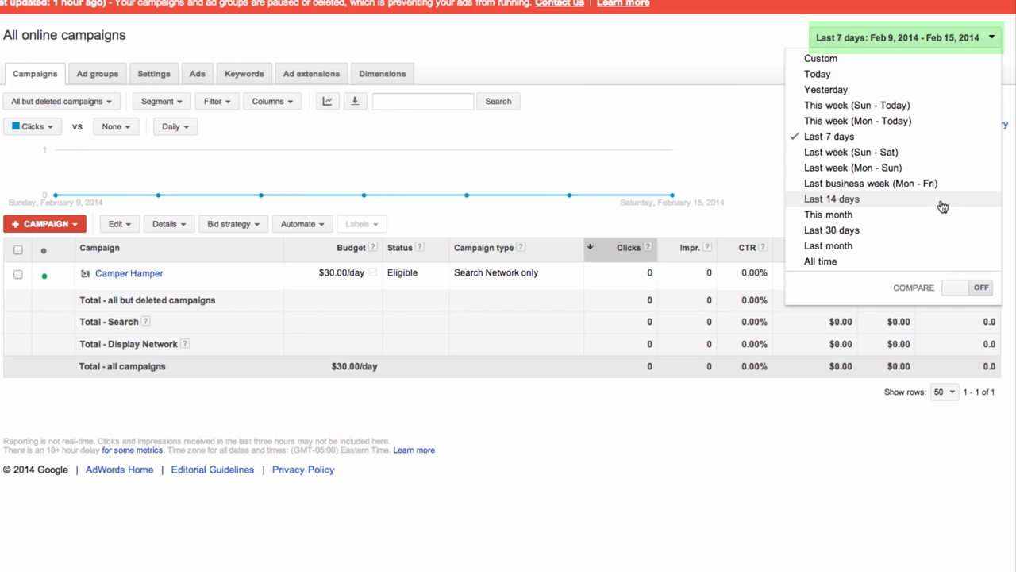
click(925, 137)
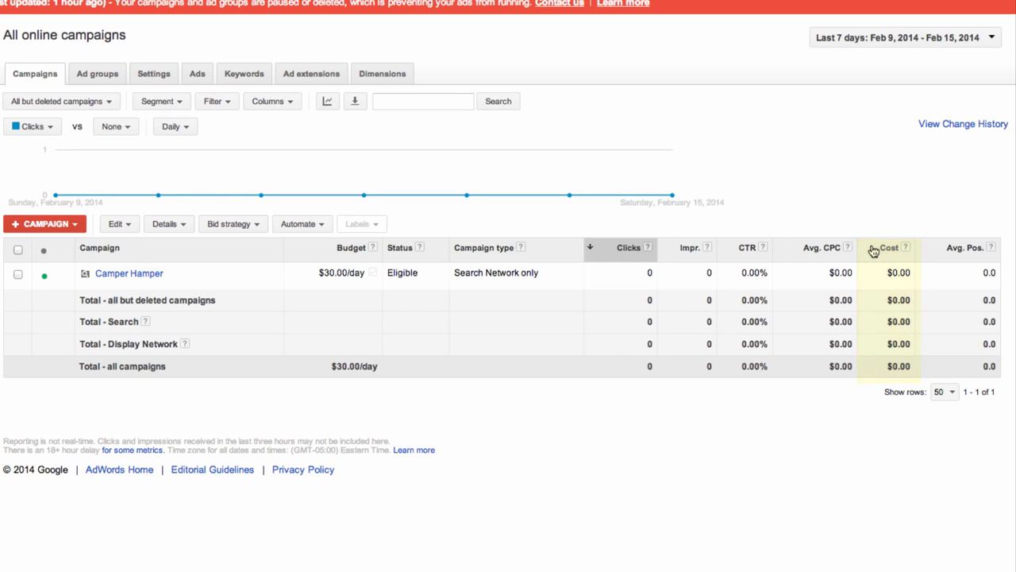
click(976, 43)
click(873, 260)
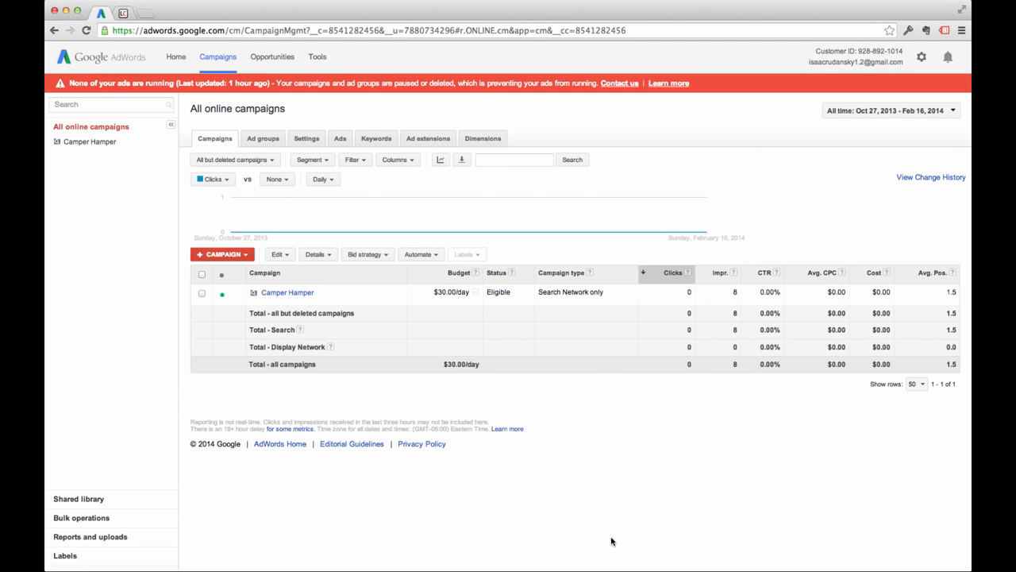
- Switch to the Ad groups tab to see the Hiking Packs ad group
click(264, 139)
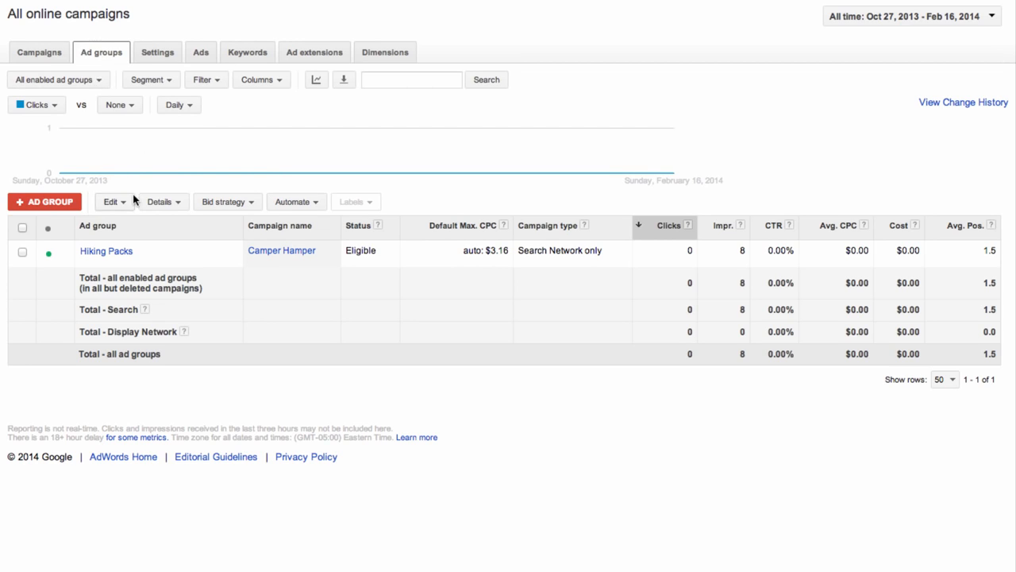
- Create a new ad group in the Camper Hamper campaign and continue to its setup form
click(38, 202)
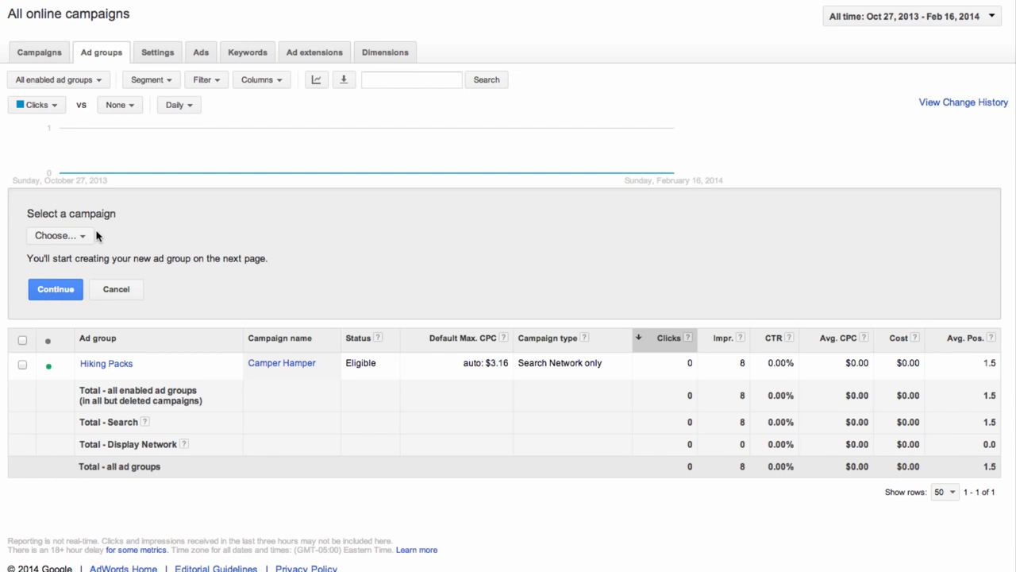
click(71, 238)
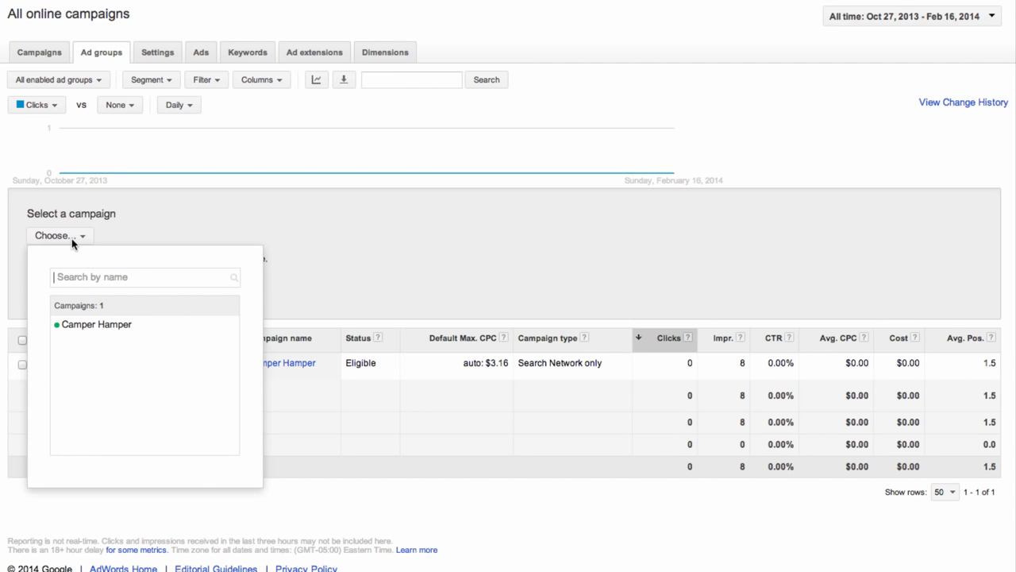
click(114, 325)
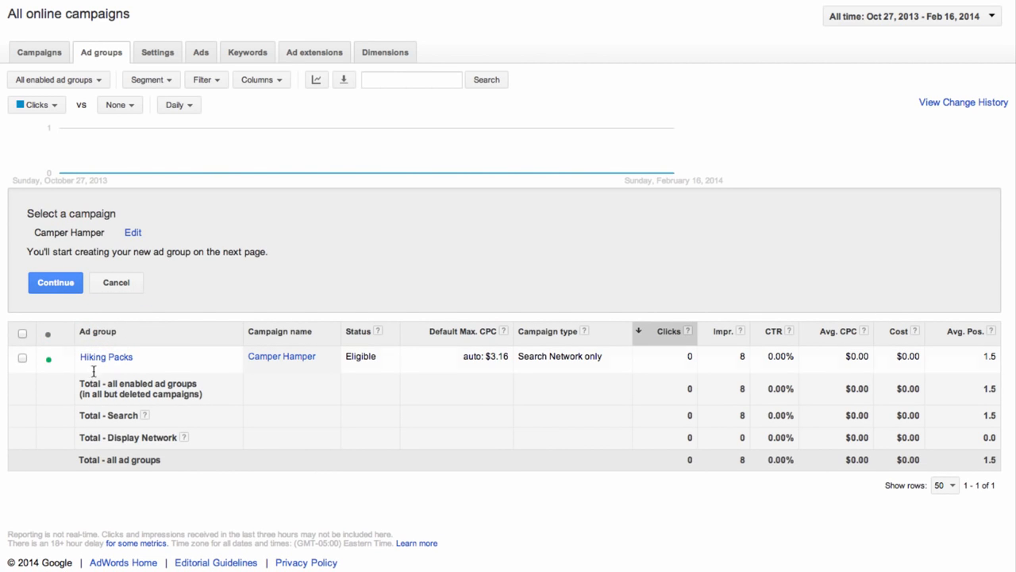
click(48, 284)
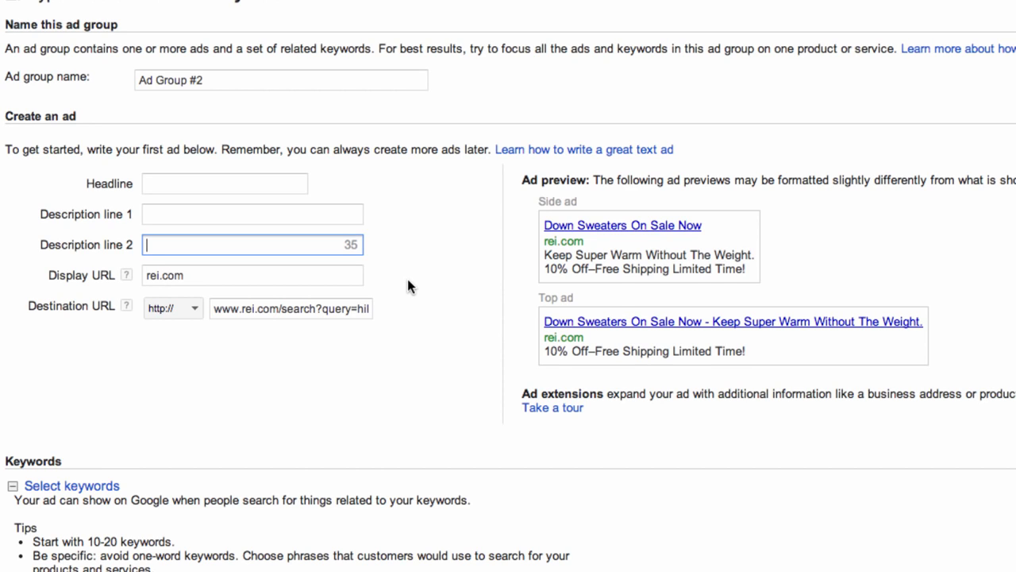
- Replace the default ad group name 'Ad Group #2' with 'Lightweight Down Sweaters'
click(161, 81)
double_click(163, 82)
drag(260, 84, 119, 79)
text(Li)
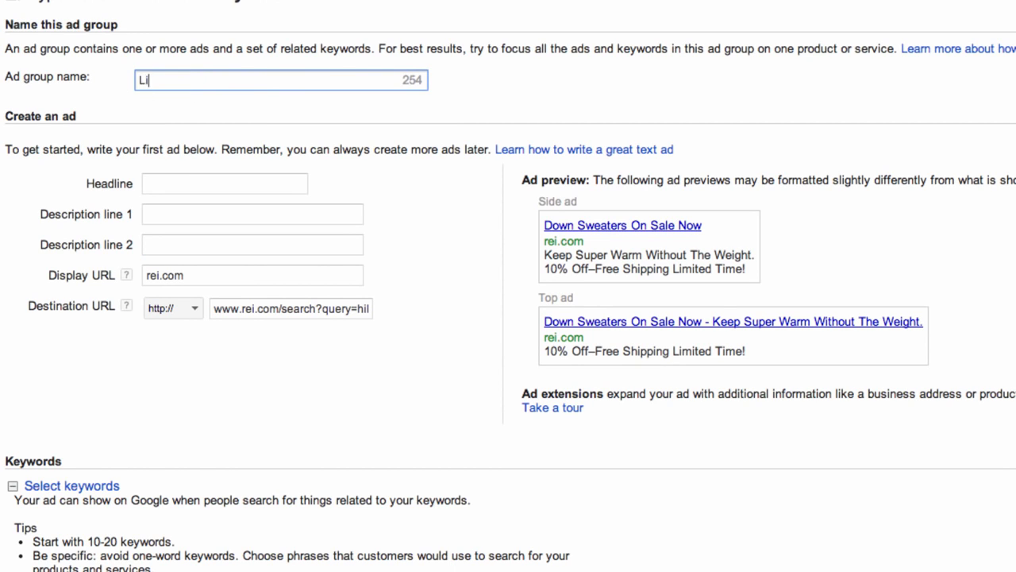
text(ghtweight Dow)
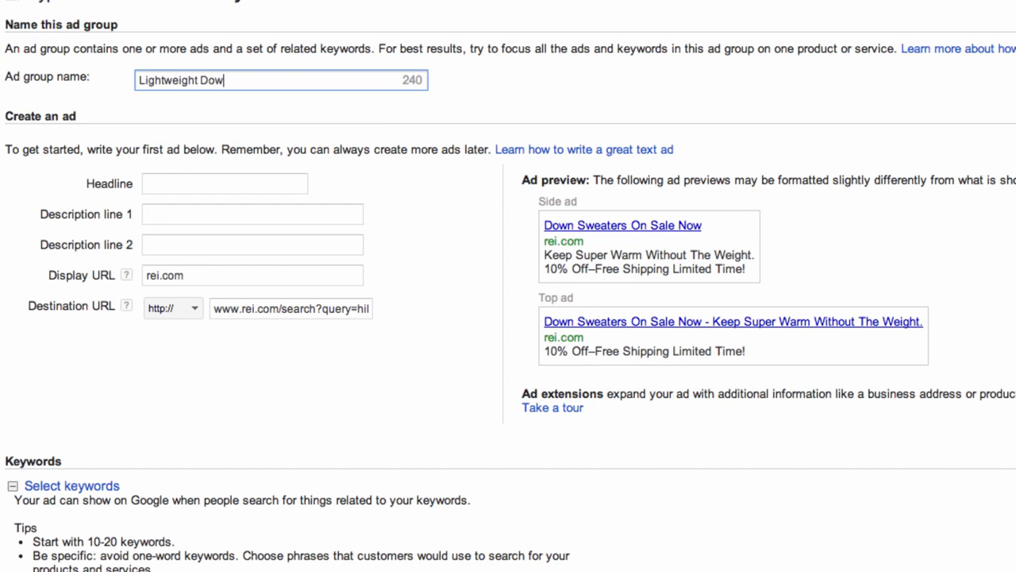
text(n Sweaters)
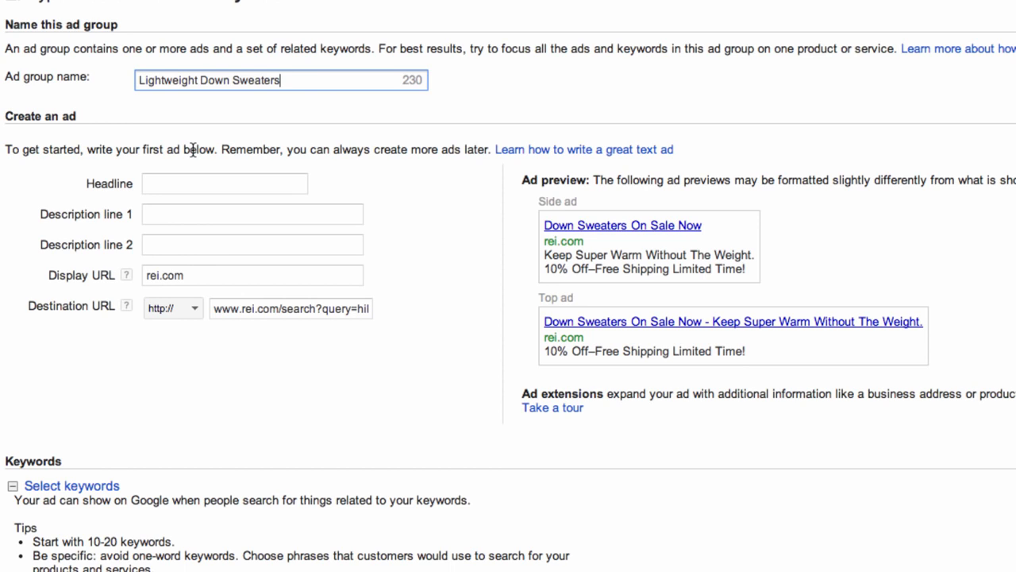
- Write the ad headline 'Down Sweaters On Sale Now', correcting the typo 'Noew'
click(206, 184)
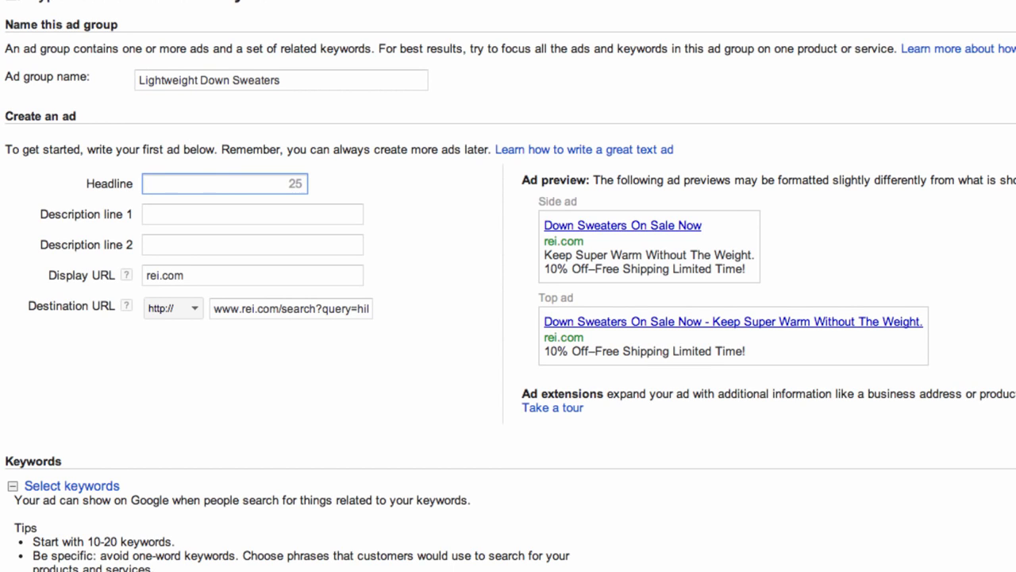
text(Down Sweaters On Sale Noew)
key(Tab)
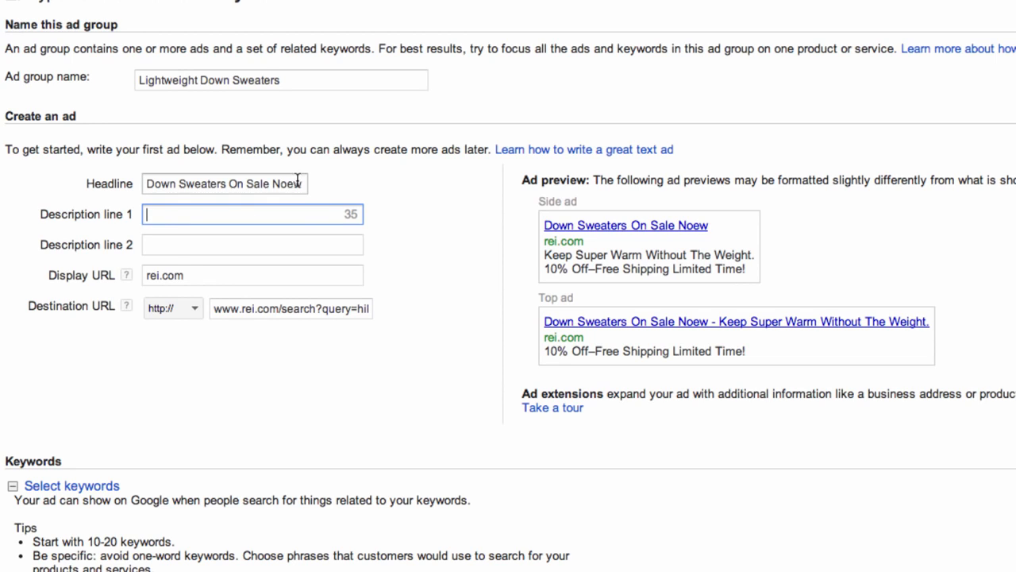
double_click(291, 181)
text(Now)
- Enter description line 1 as 'Keep Super Warm Without The Weight.'
key(Tab)
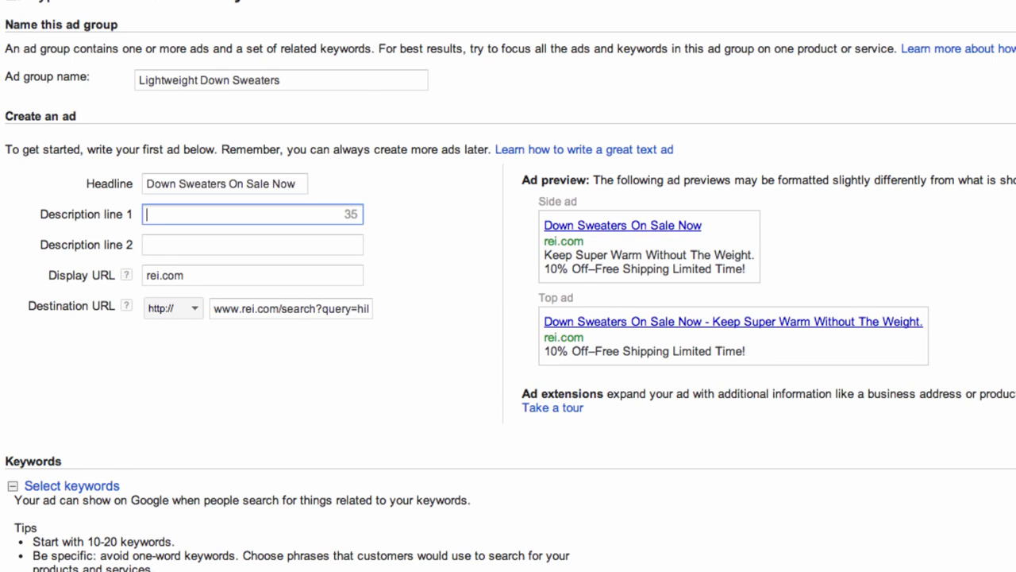
text(Keep S)
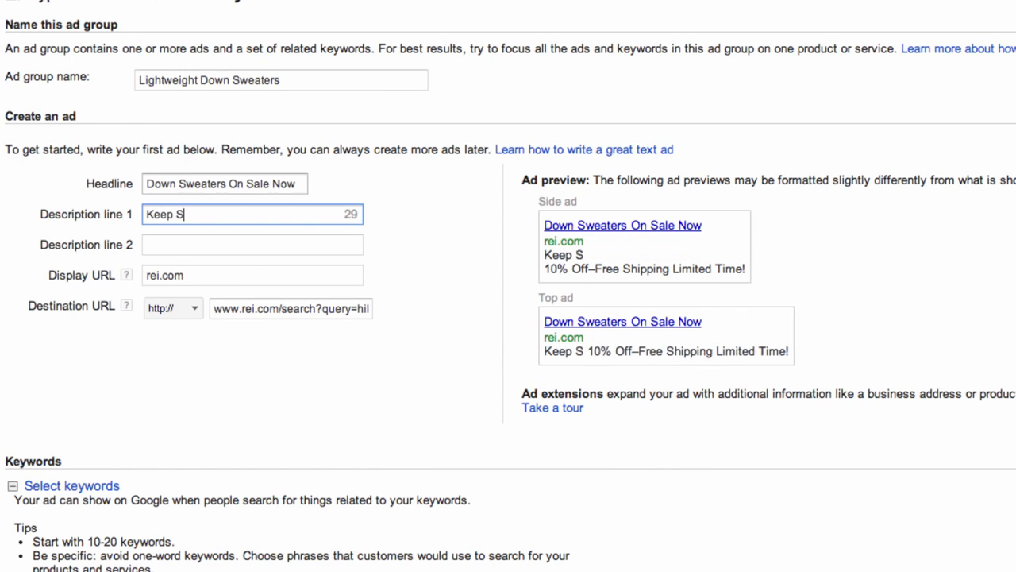
text(uper Wa)
text(rn)
key(BackSpace)
text(m Wi)
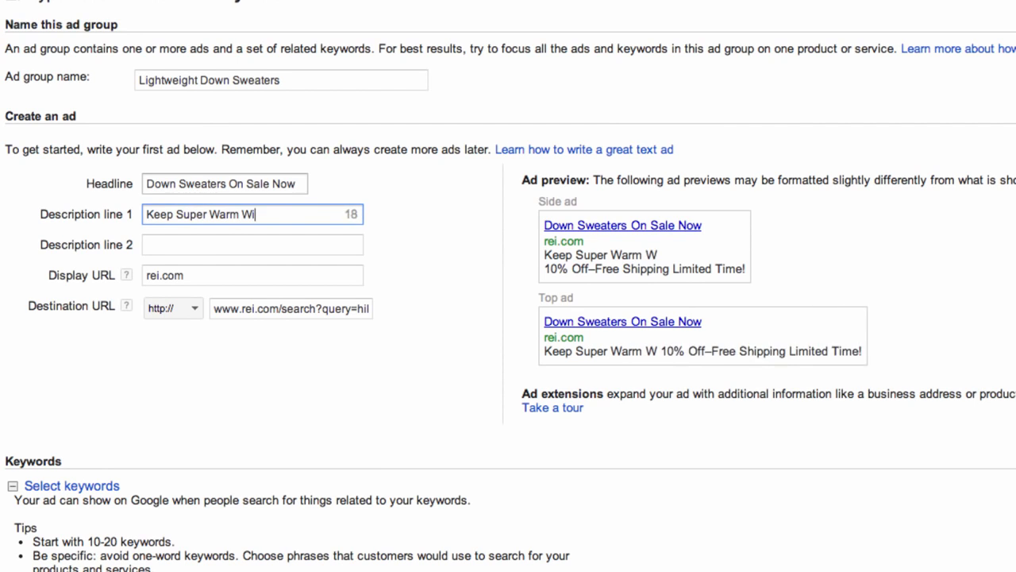
text(thout The W)
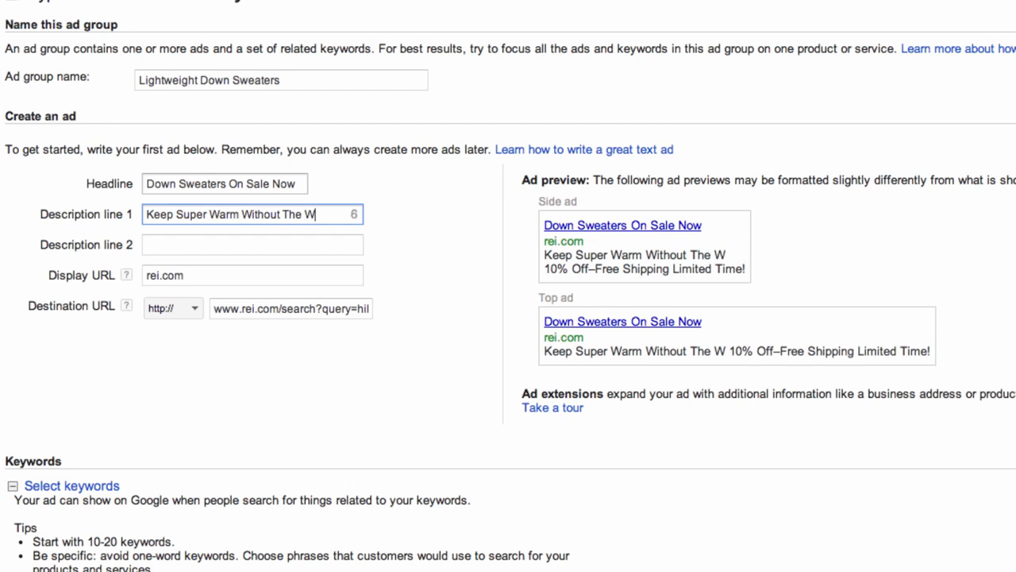
text(eight)
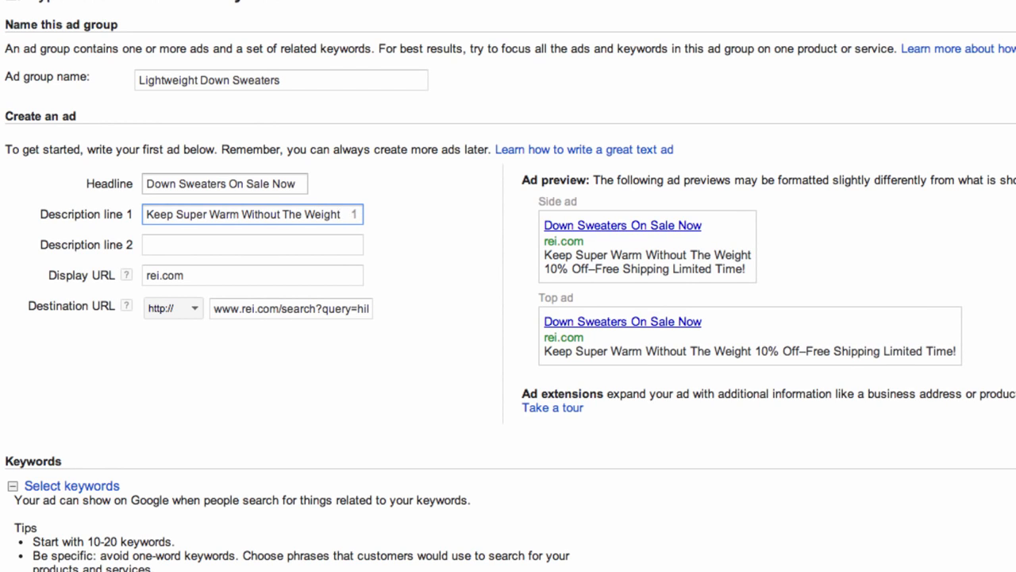
text(.)
- Enter description line 2, rewording its ending to '10% Off + Free Shipping All Orders!'
key(Tab)
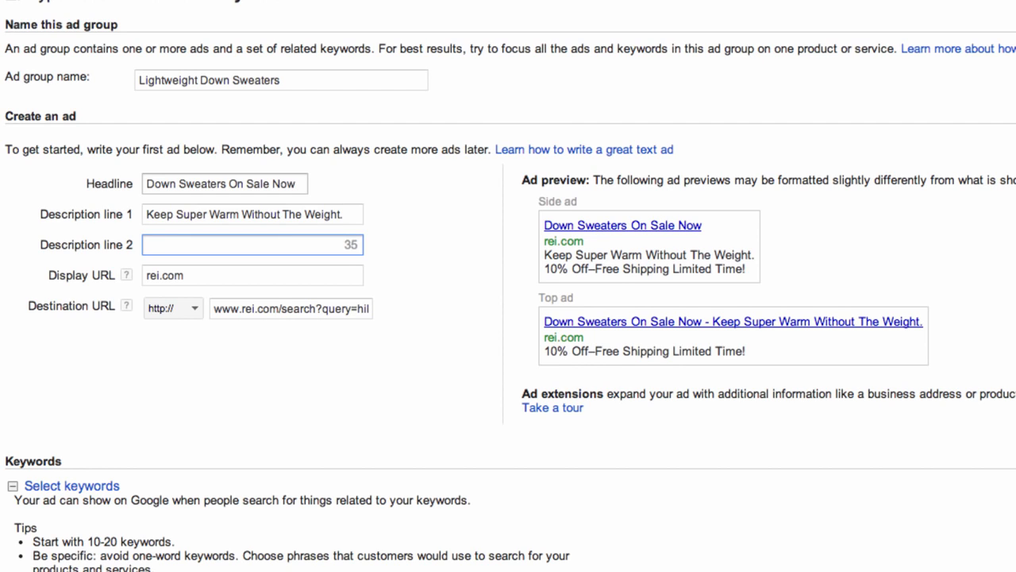
text(10% Of)
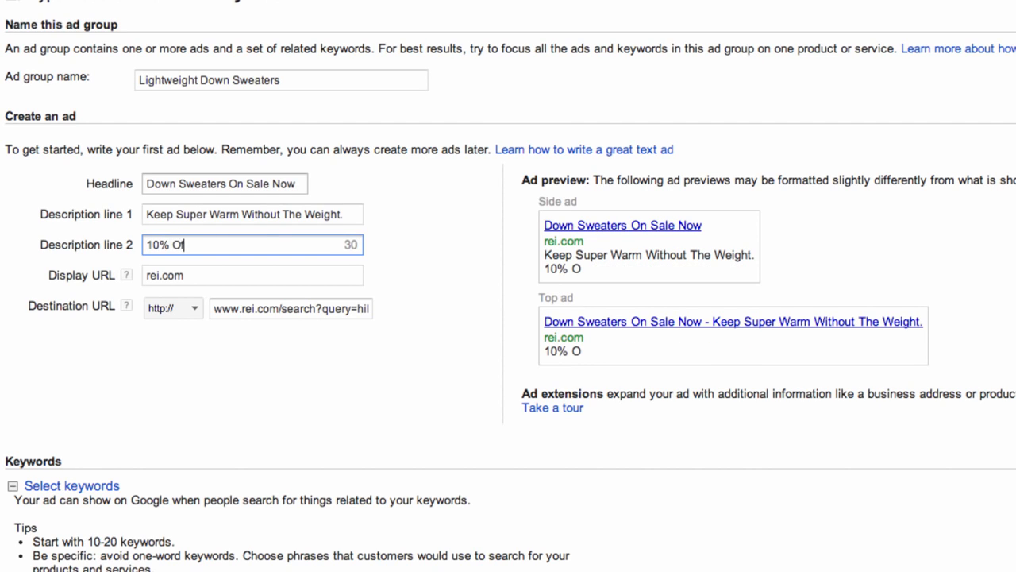
text(f + Free S)
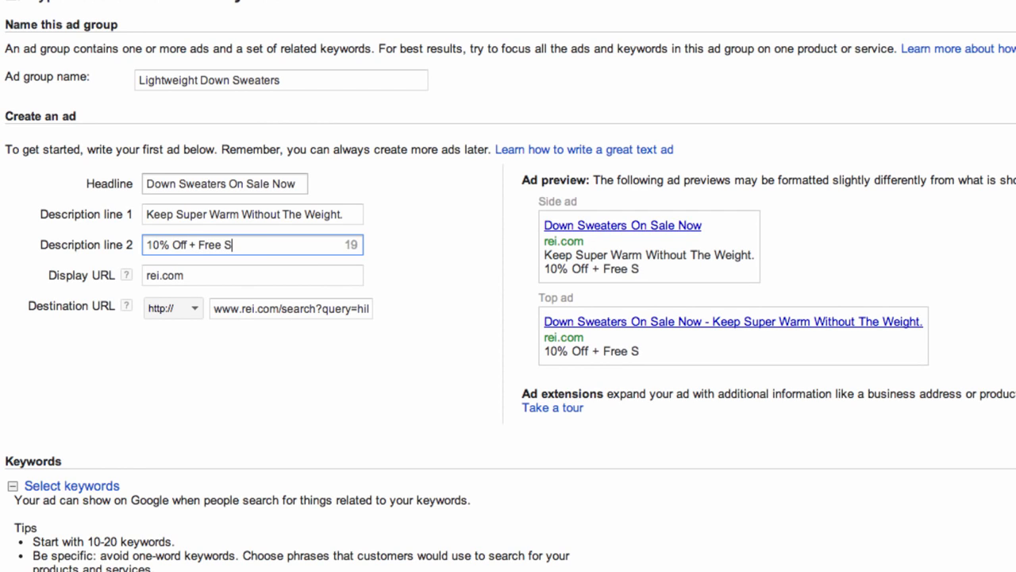
text(hipping Li)
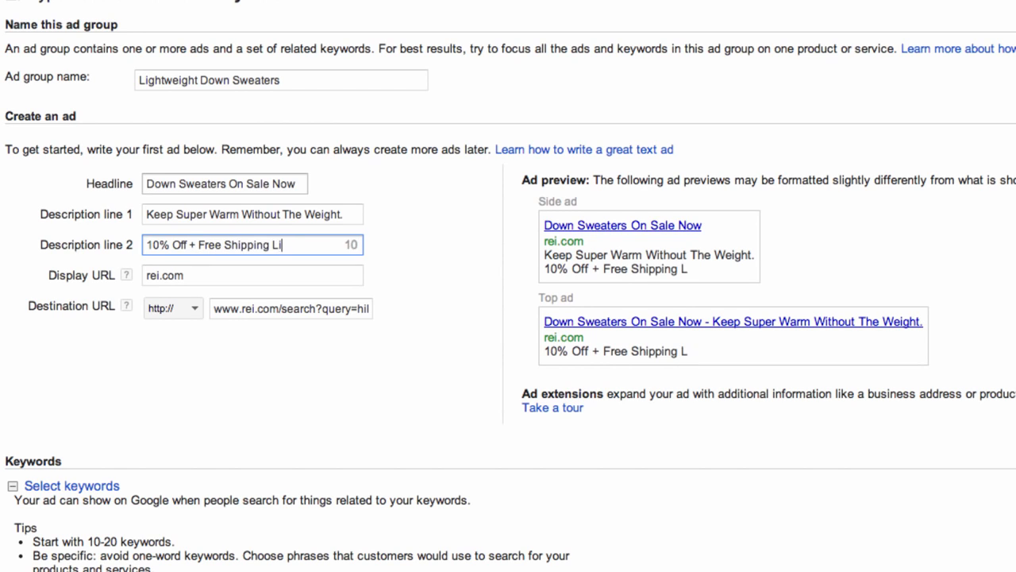
text(mited )
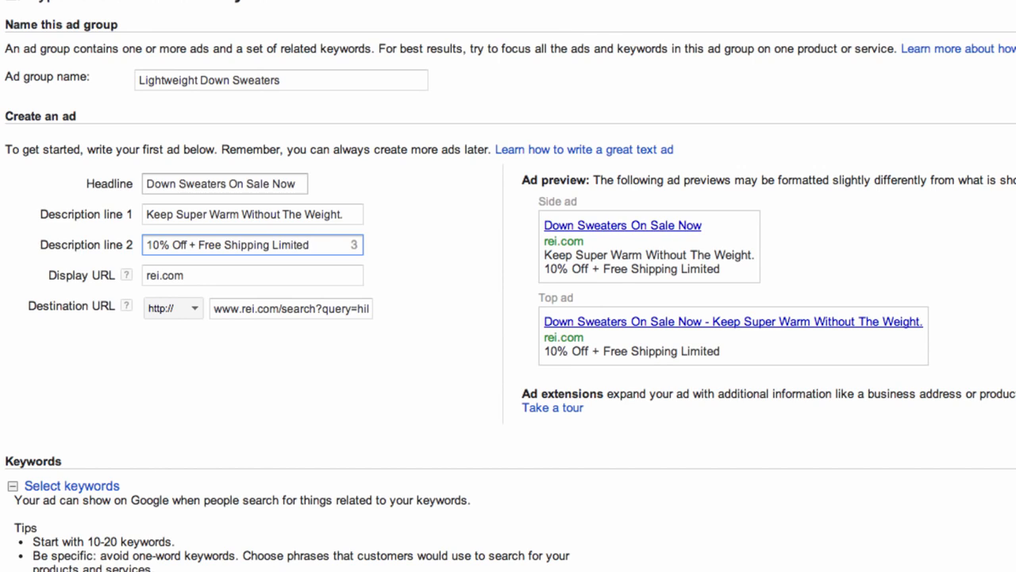
text(Time)
key(BackSpace)
key(BackSpace)
key(BackSpace)
key(BackSpace)
key(BackSpace)
key(BackSpace)
key(BackSpace)
key(BackSpace)
key(BackSpace)
key(BackSpace)
key(BackSpace)
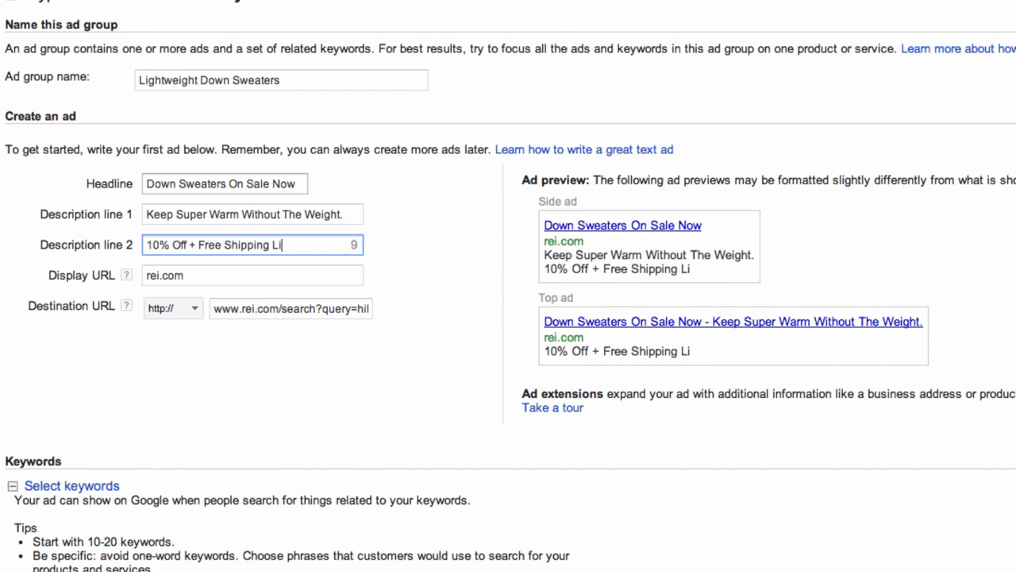
key(BackSpace)
text(All Or)
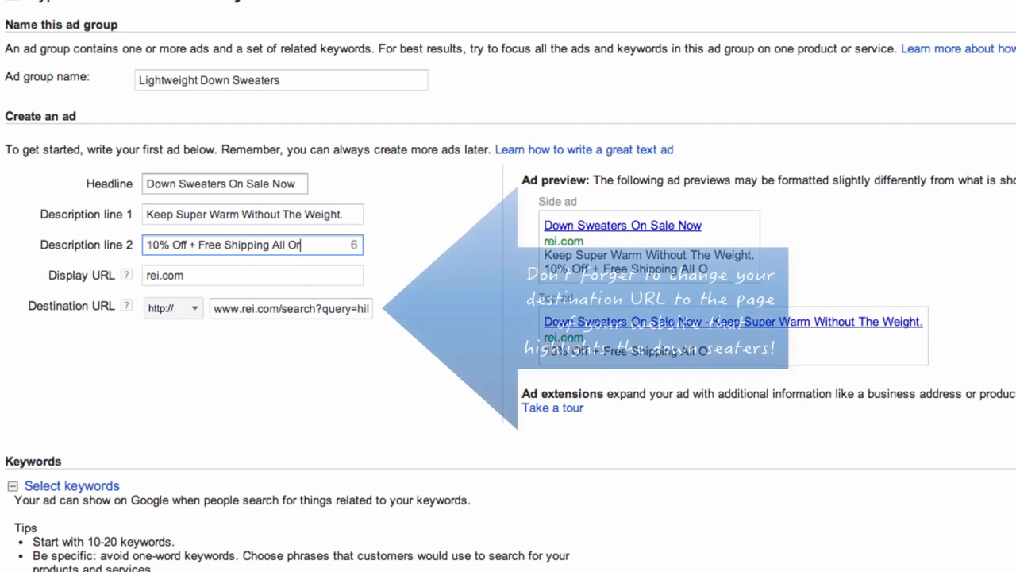
text(ders!)
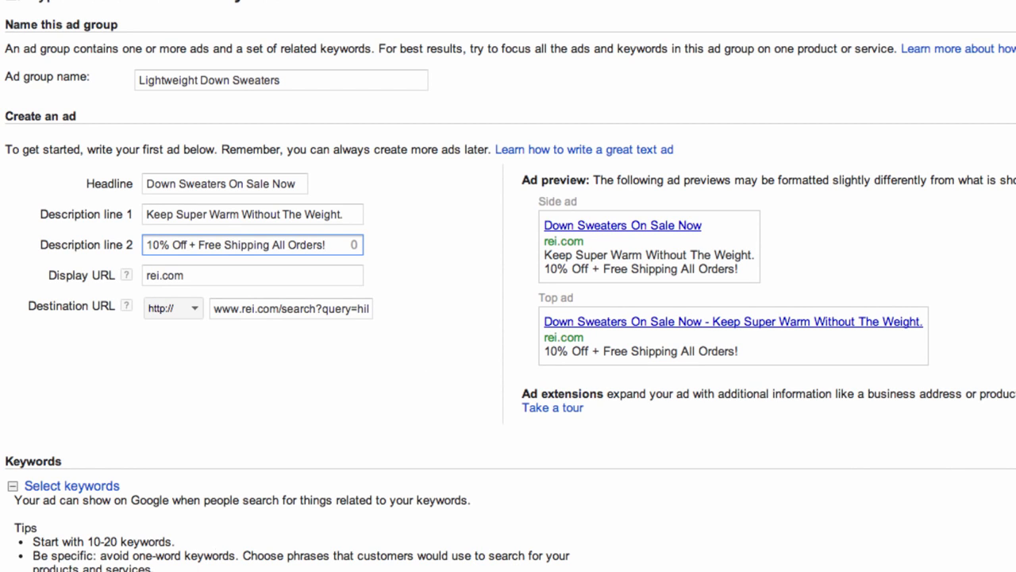
scroll(140, 527, down, 2)
- Enter the keywords 'down jackets' and 'lightweight camping jackets', fixing the 'camoing' typo
click(127, 508)
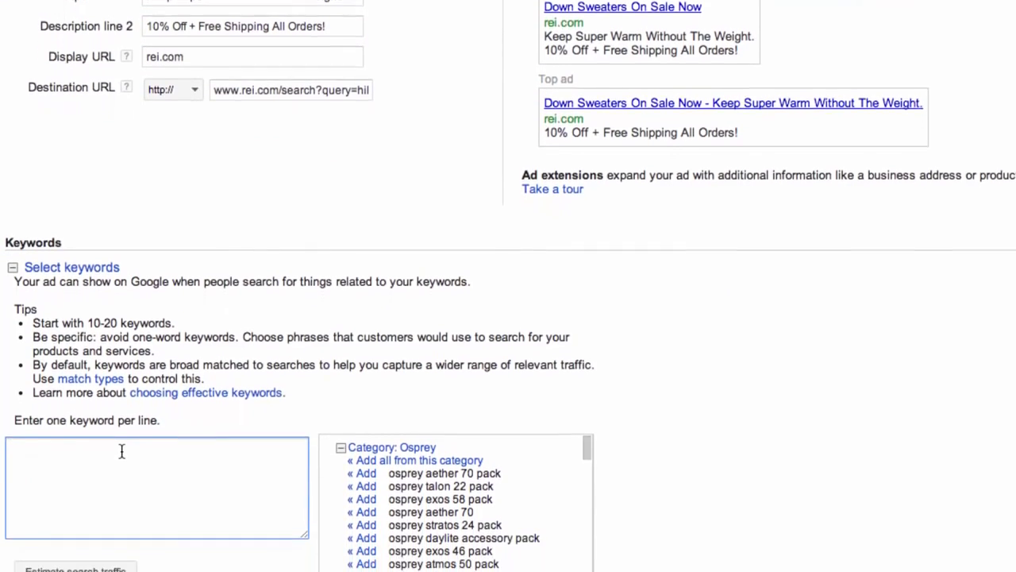
text(dow)
key(BackSpace)
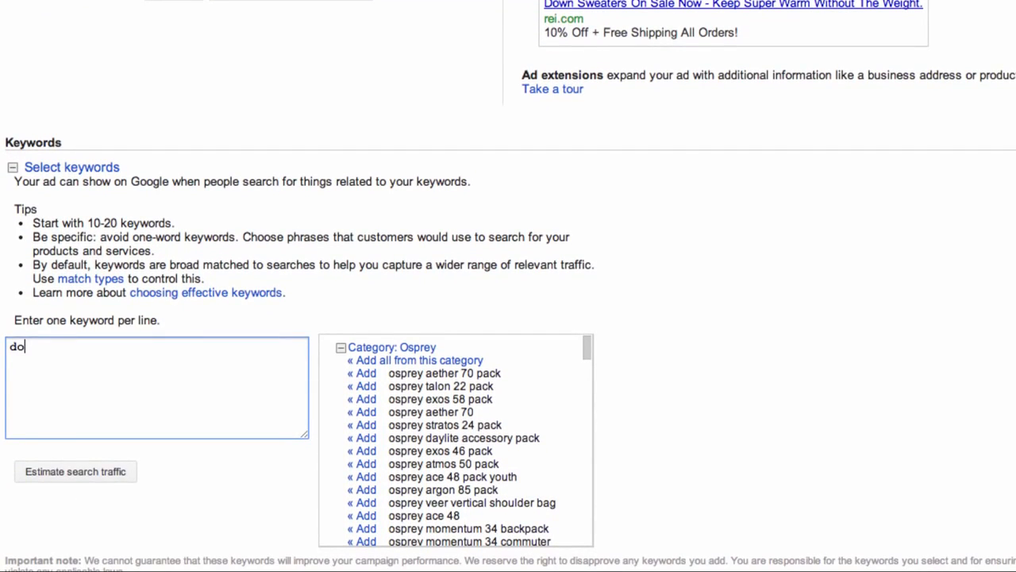
text(wn jackets)
key(Return)
text(lightweig)
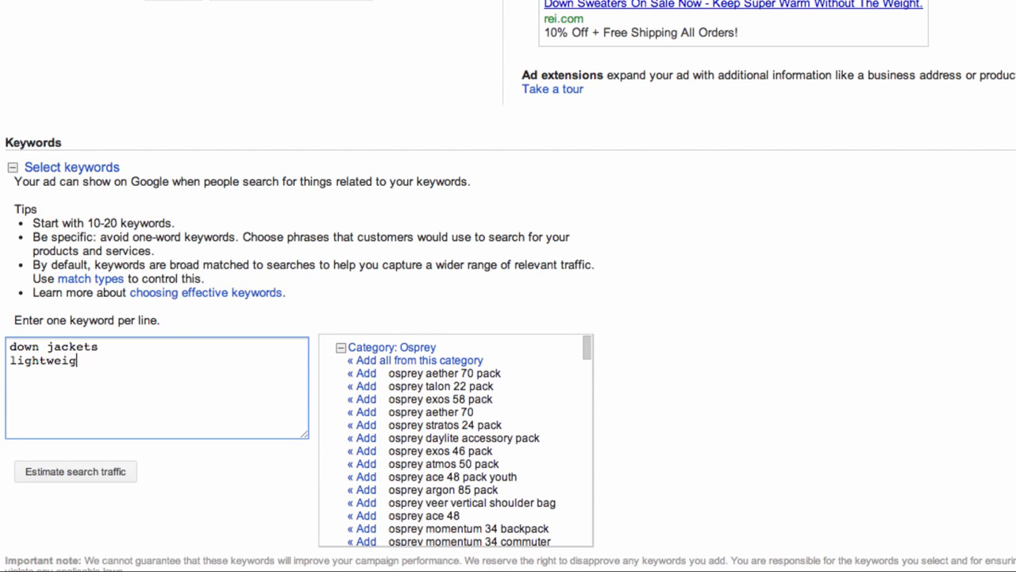
text(ht camoing jackets)
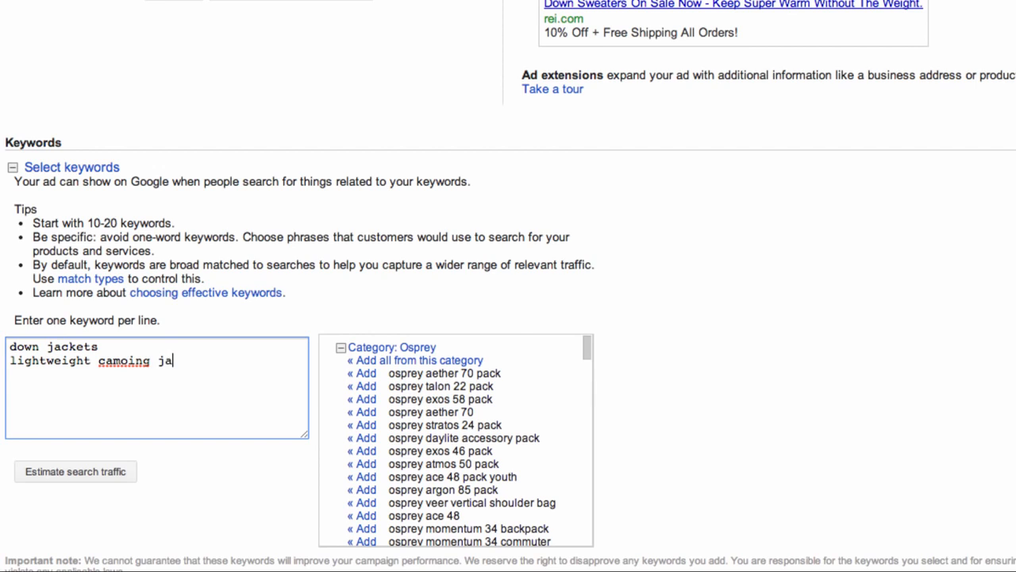
key(Return)
double_click(107, 359)
text(camping)
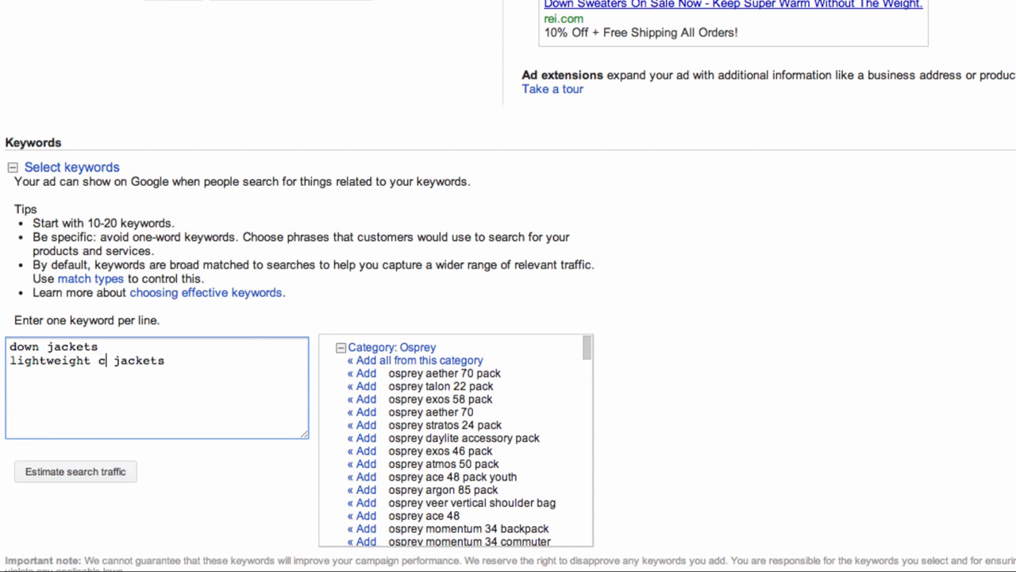
click(243, 345)
click(239, 358)
- Add keywords 'hiking sweaters', 'foldable down sweaters' and 'packable down sweaters', correcting typos
key(Return)
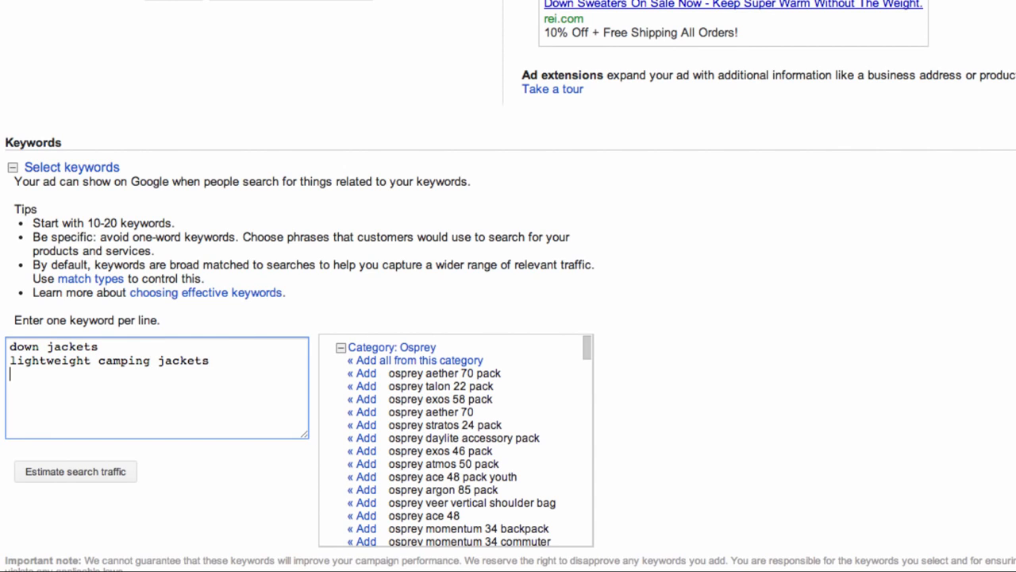
text(hiking sweaters)
key(Return)
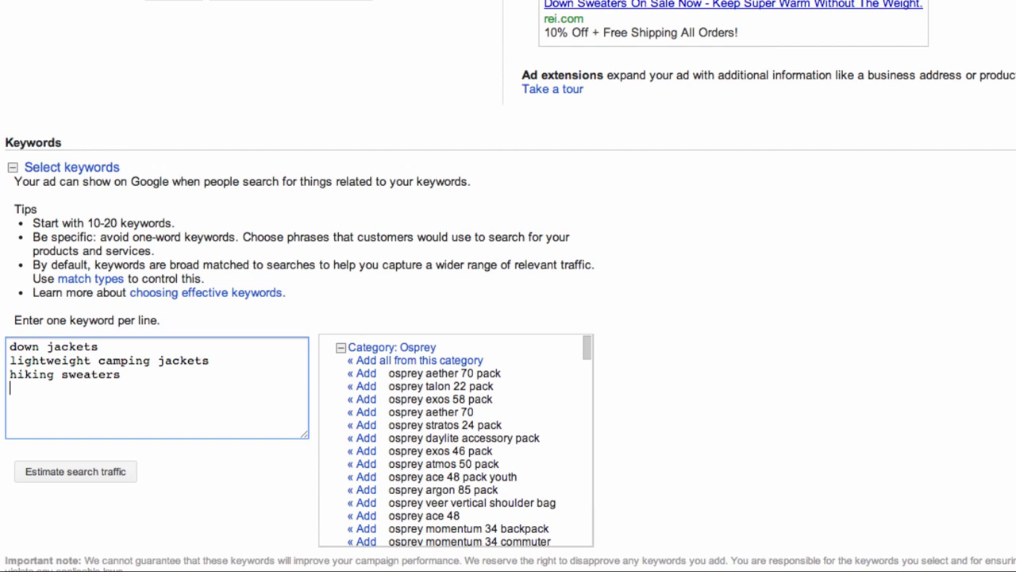
text(foldable down sweaters)
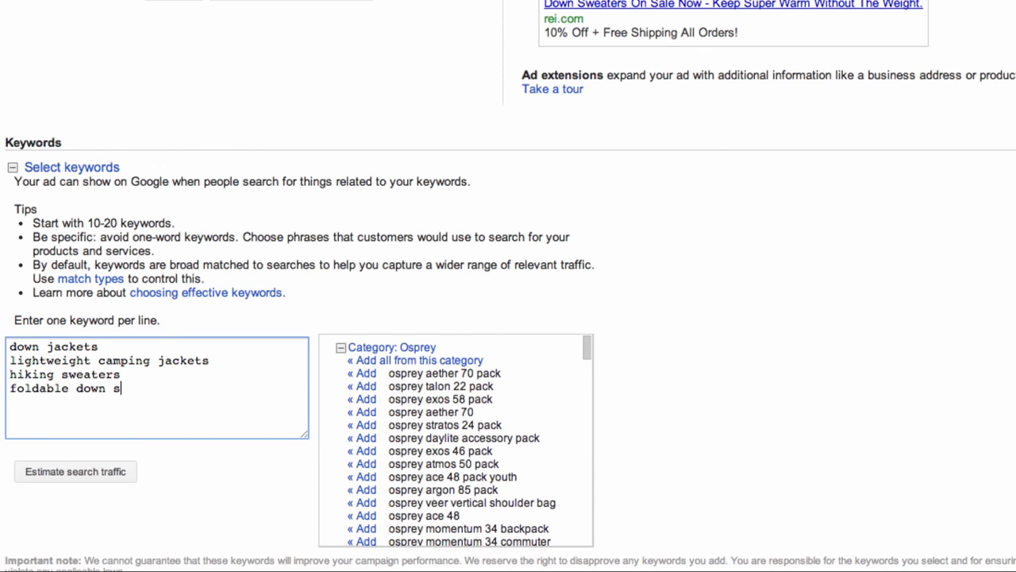
key(Return)
text(packabl)
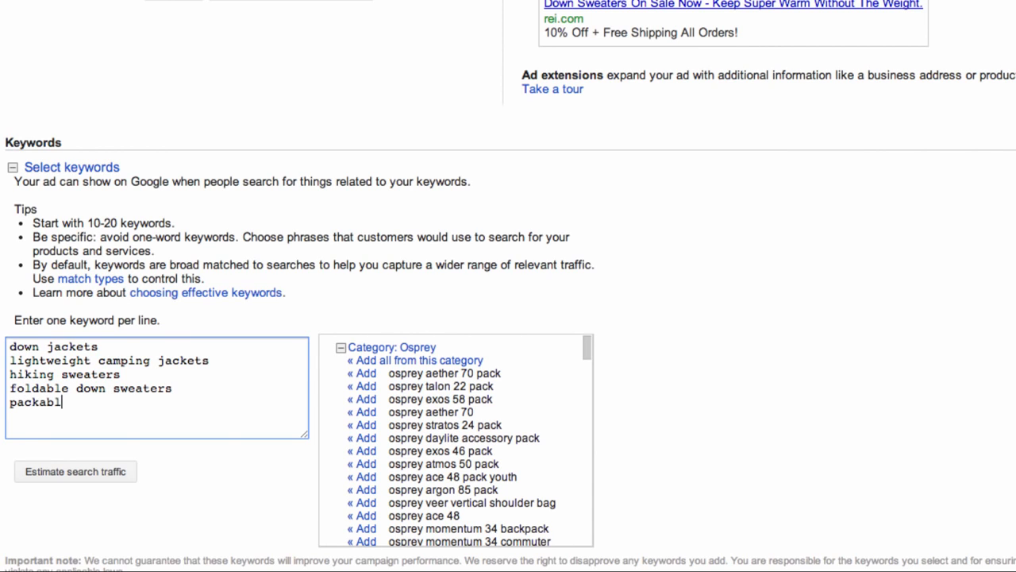
text(e down seaters)
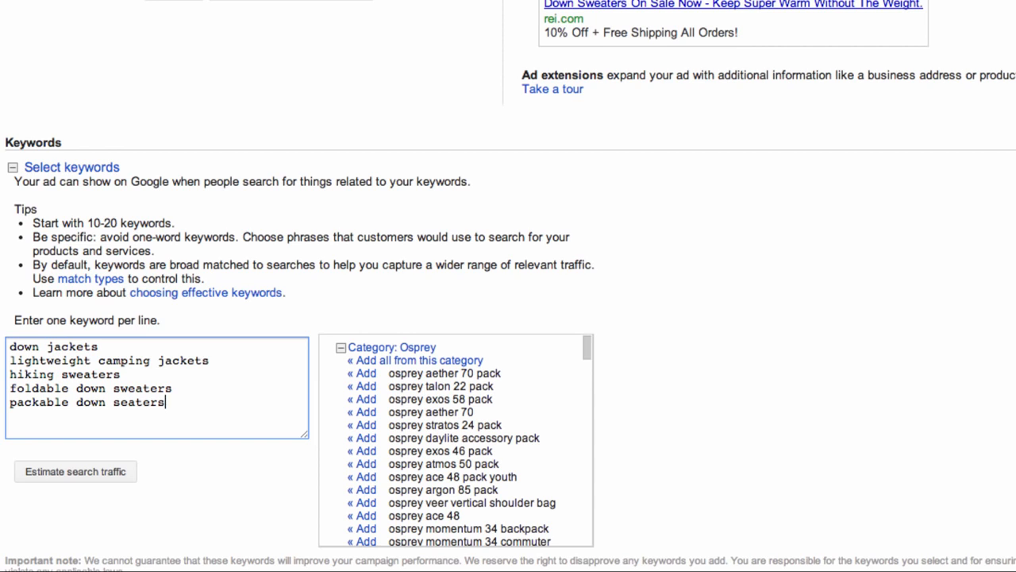
click(119, 403)
text(w)
scroll(401, 449, down, 5)
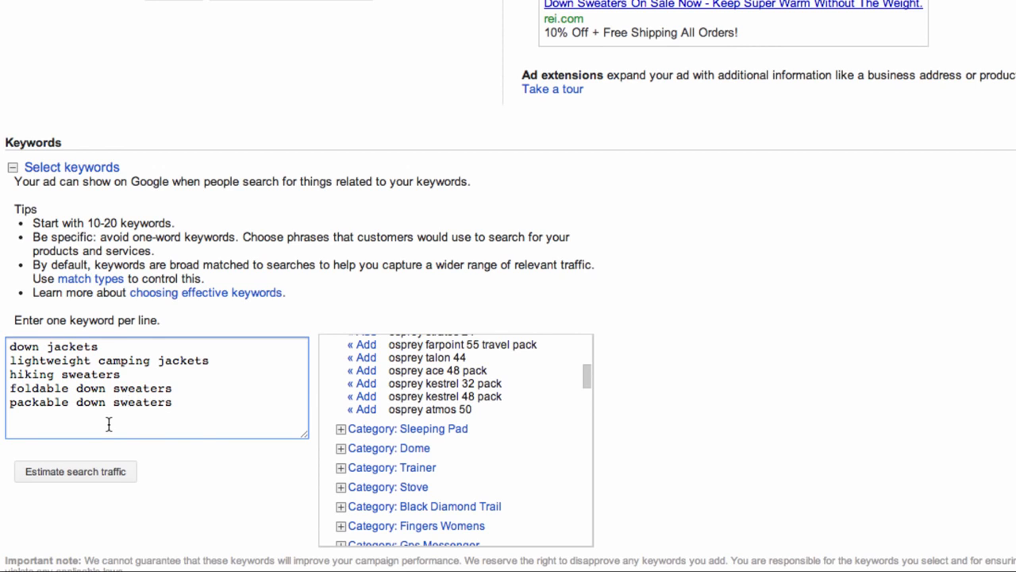
- Append negative keywords -children, -ebay, -cheap and -free on separate lines after the keywords
click(211, 405)
key(Return)
text(-children)
key(Return)
text(ebay)
key(BackSpace)
key(BackSpace)
key(BackSpace)
key(BackSpace)
text(-ebay)
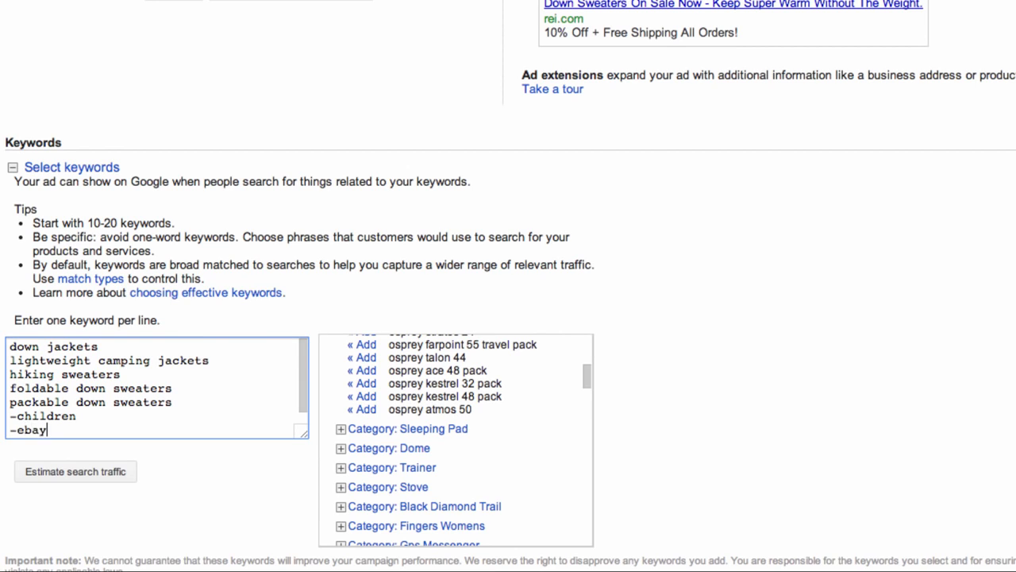
key(Return)
text(-cheap)
key(Return)
text(-free)
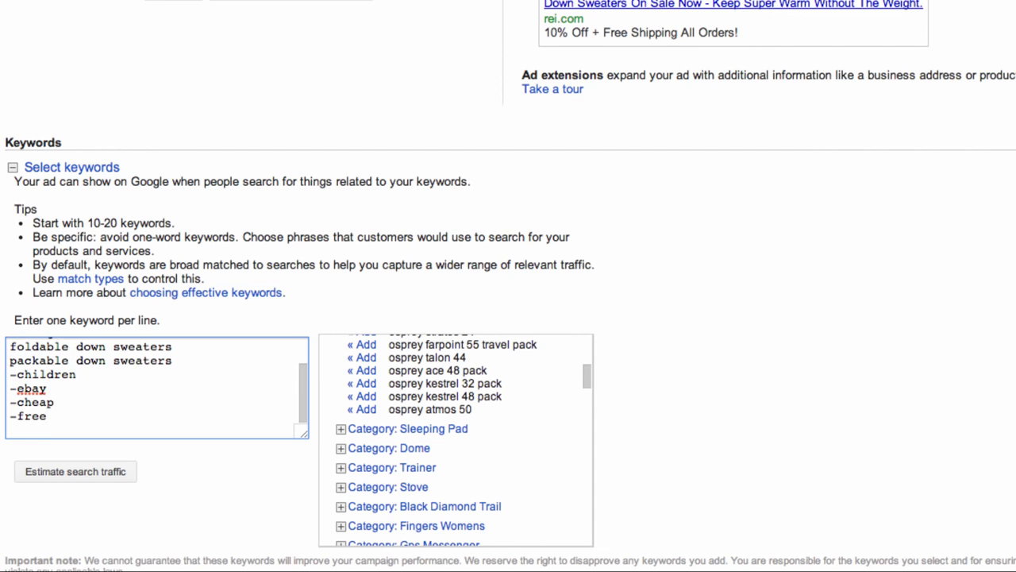
key(Tab)
text(0)
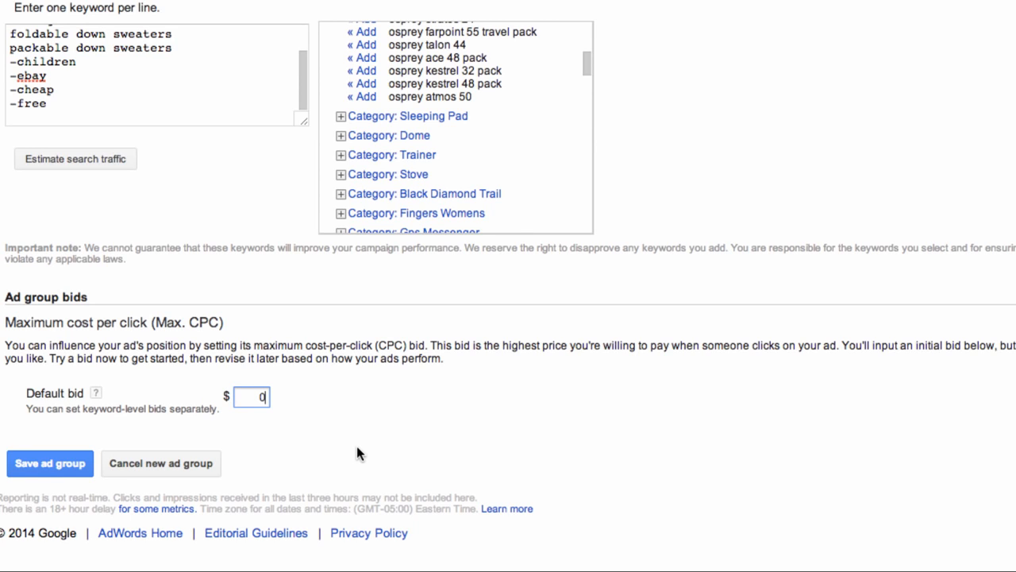
- Change the default bid to $1 and save the Lightweight Down Sweaters ad group
click(259, 396)
double_click(259, 396)
text(1)
click(60, 466)
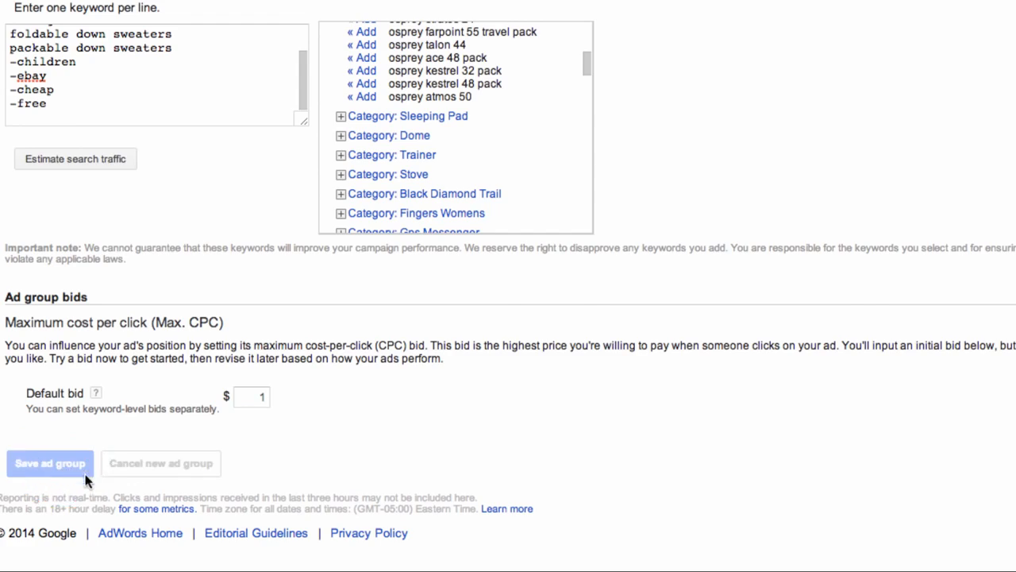
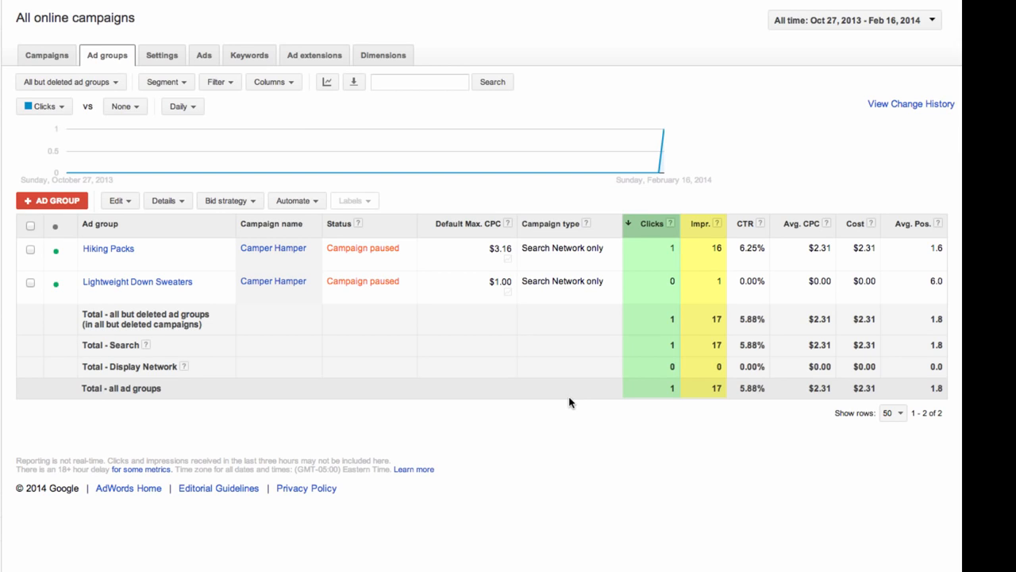
- Show the keywords list for all online campaigns: 11 paused keywords, 124 impressions, $3.89 cost
click(193, 58)
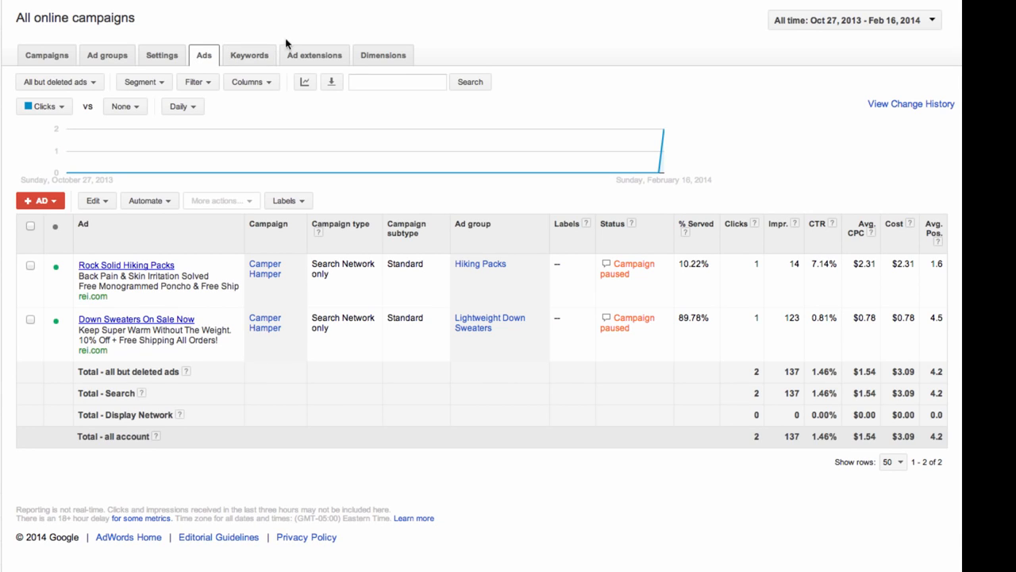
click(240, 61)
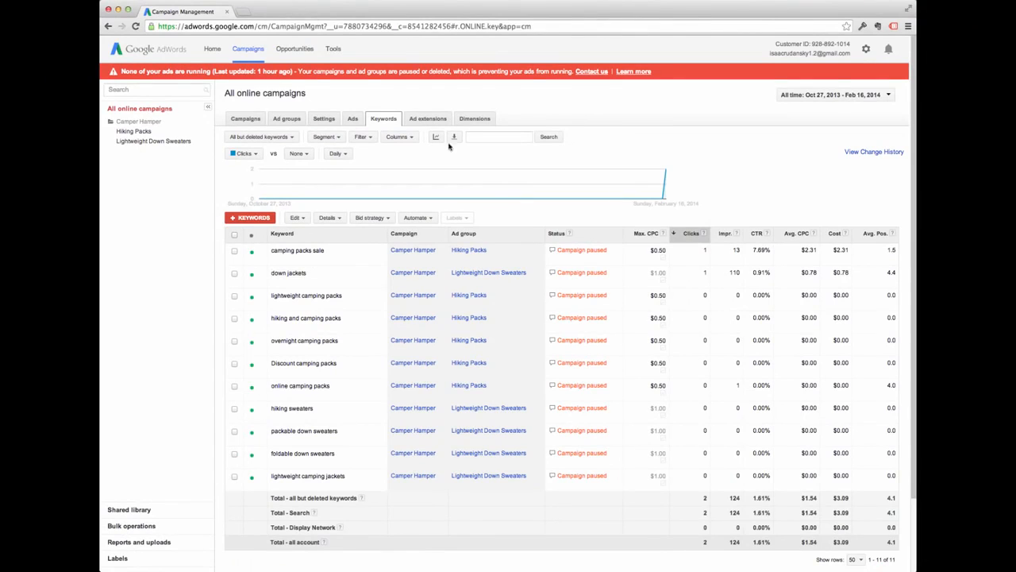
- Go through the Hiking Packs ad group to the Camper Hamper campaign's ad group list
click(284, 121)
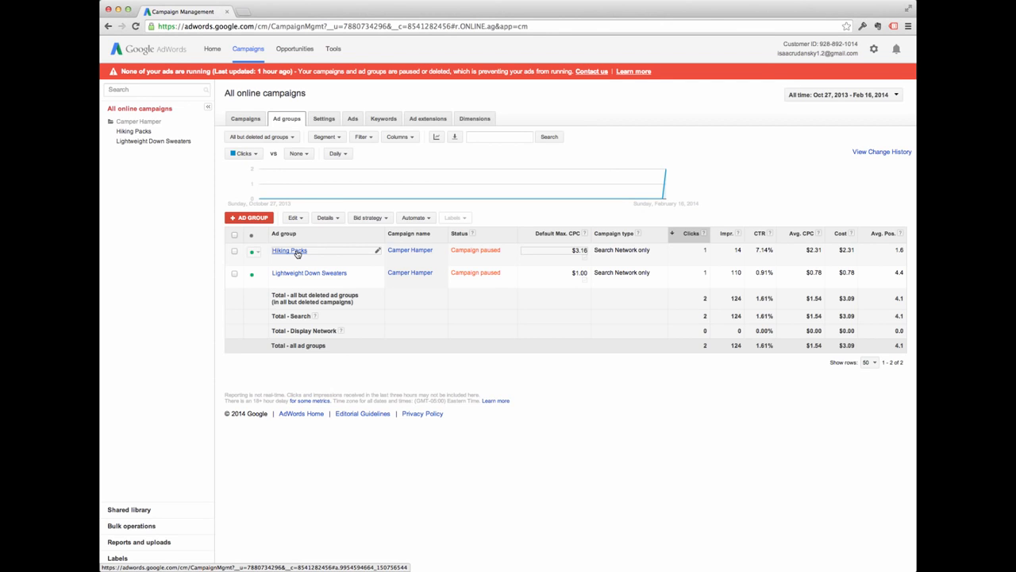
click(291, 251)
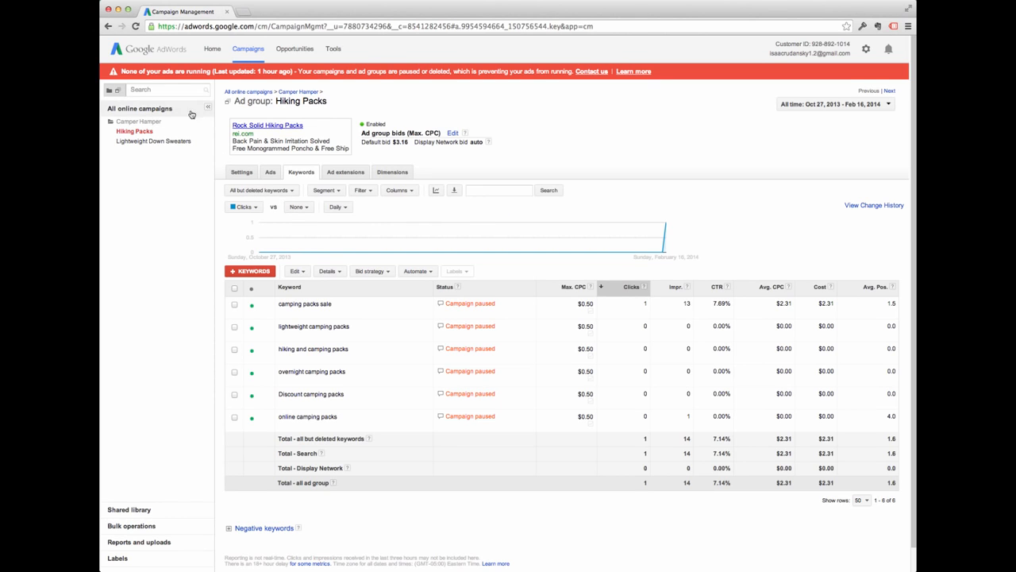
click(139, 123)
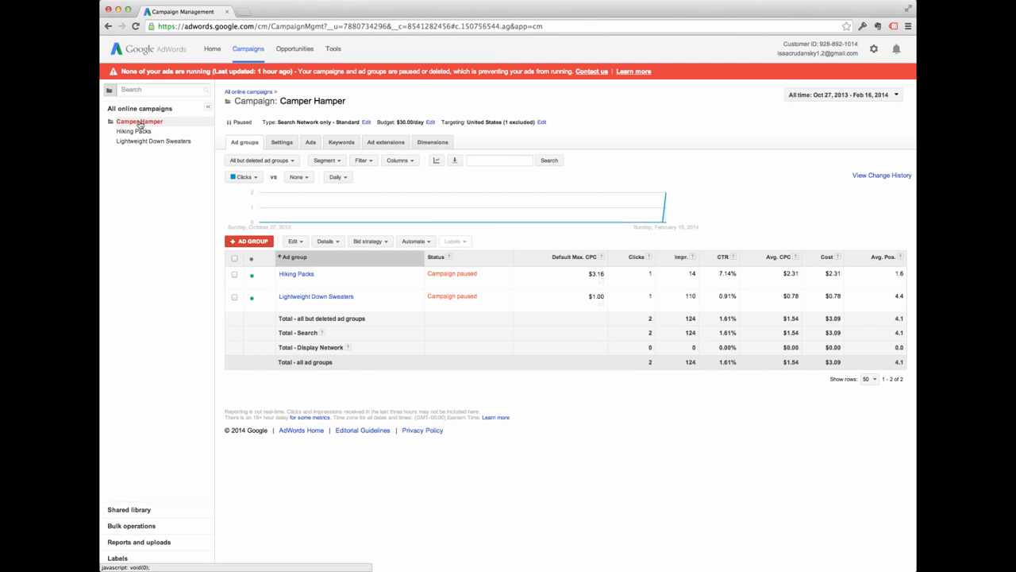
- Open the Lightweight Down Sweaters ad group to view its five paused keywords
click(318, 299)
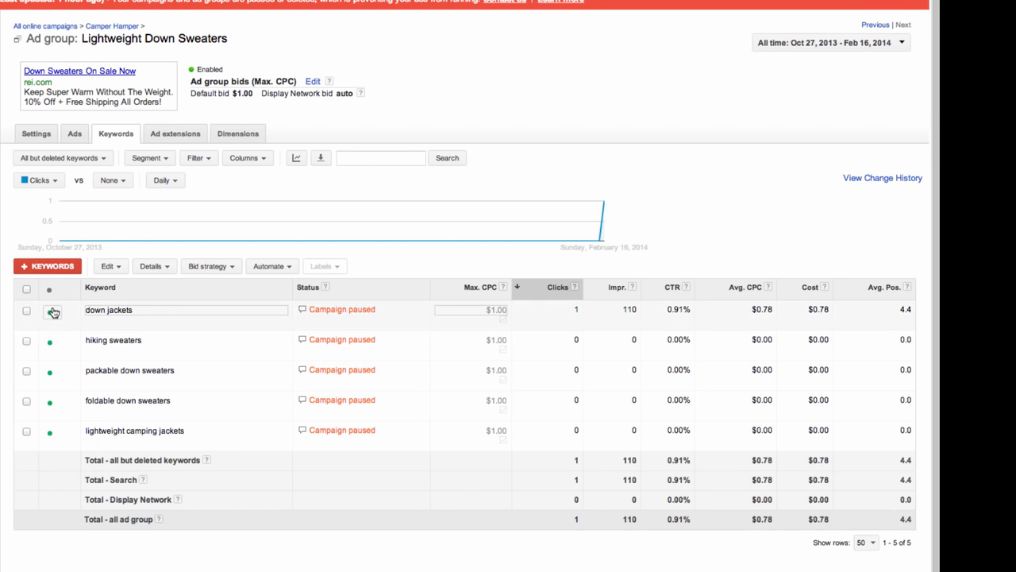
- Sort the Lightweight Down Sweaters keywords by CTR in descending order
click(672, 287)
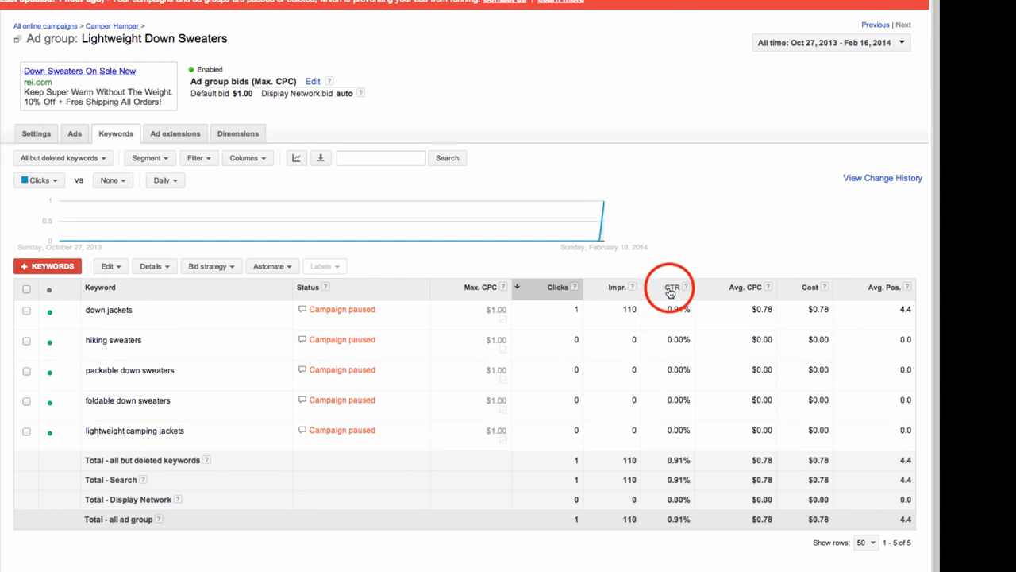
click(671, 288)
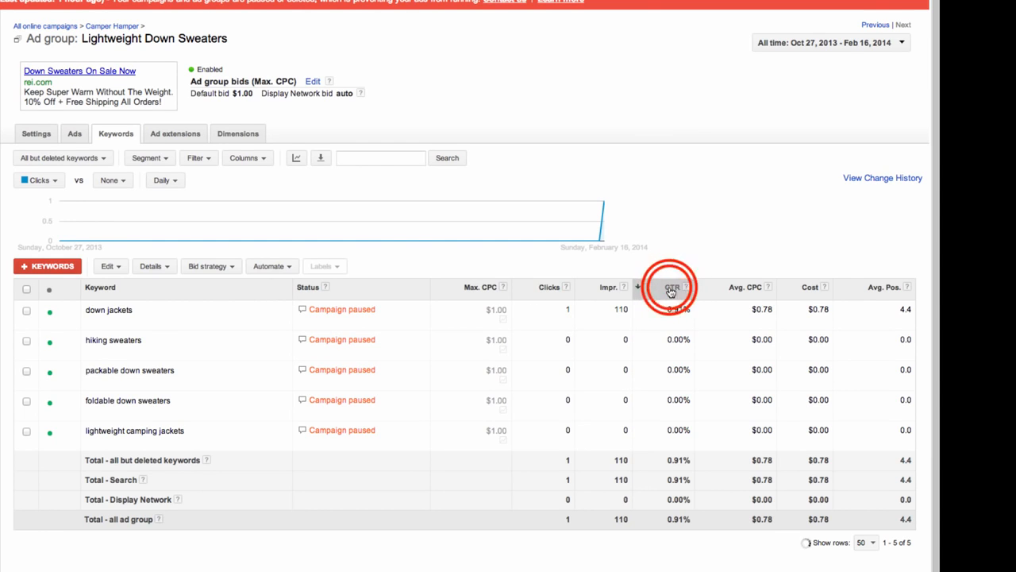
click(672, 288)
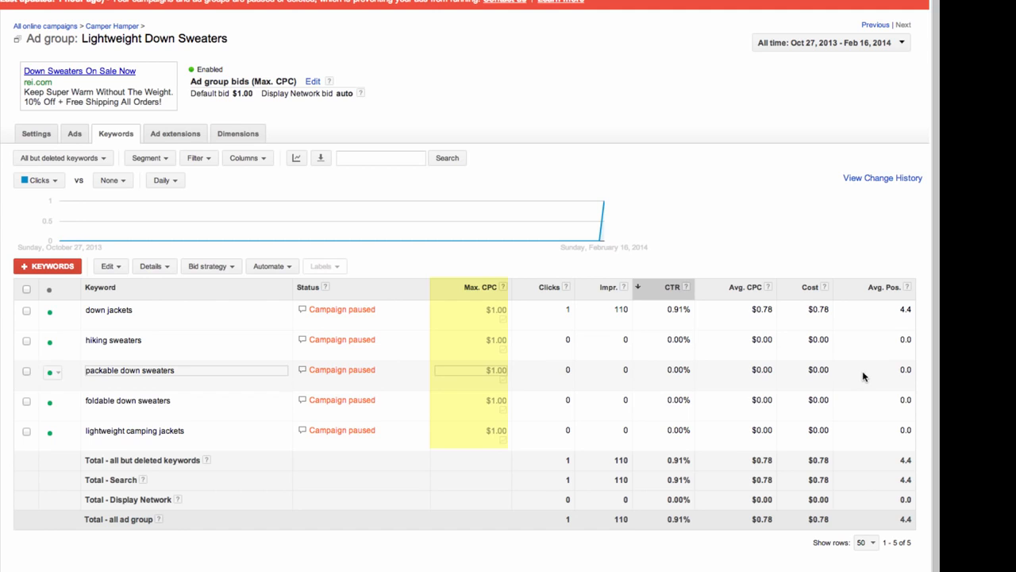
- Set a $1.75 max CPC for down jackets and packable down sweaters, then clear the selection
click(26, 311)
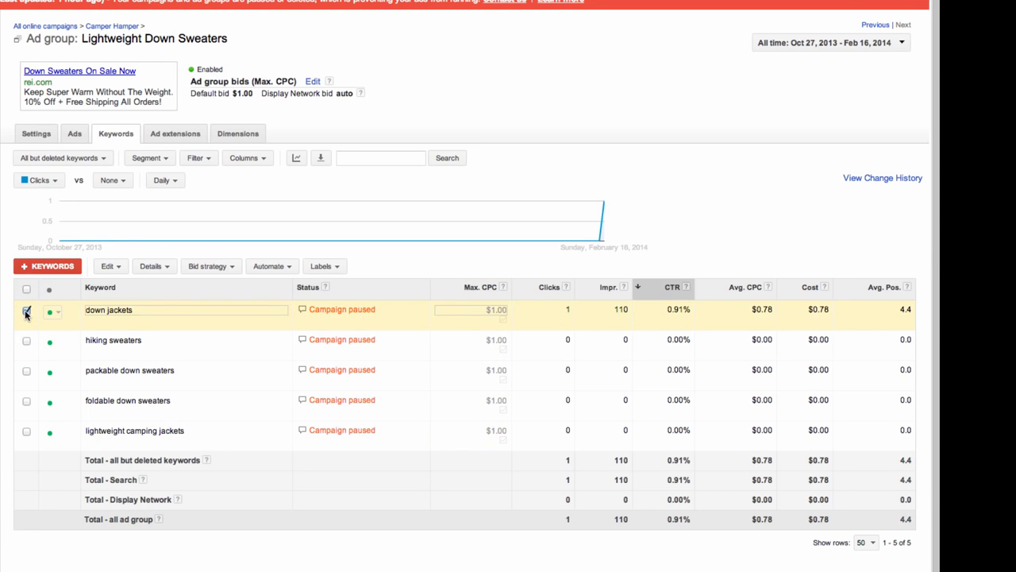
click(26, 372)
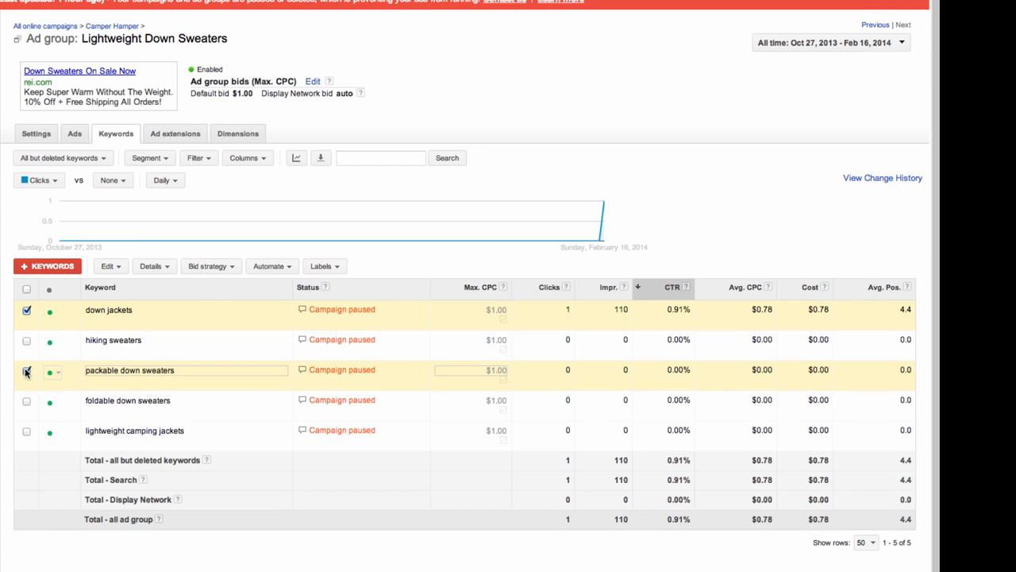
click(114, 267)
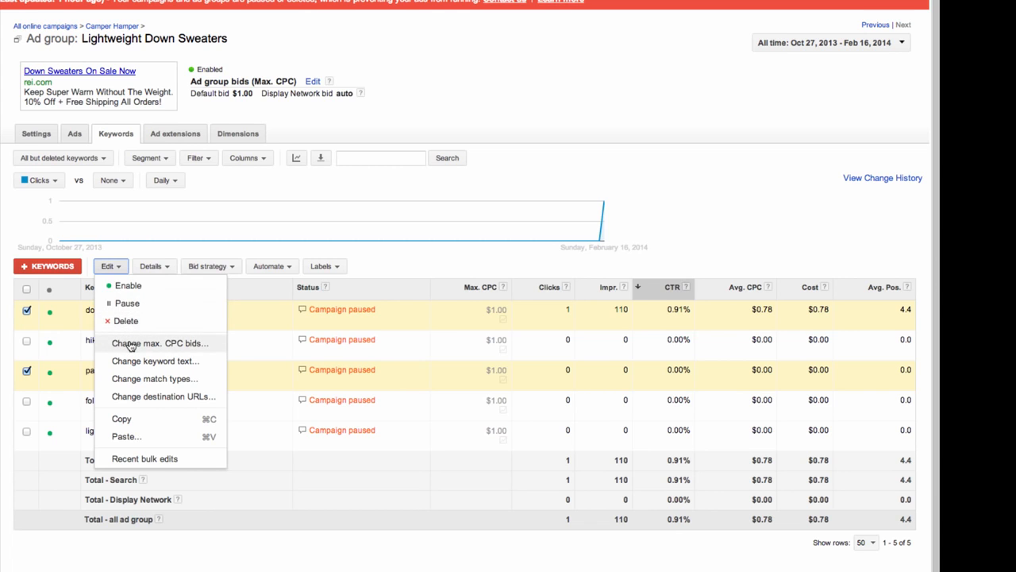
click(131, 343)
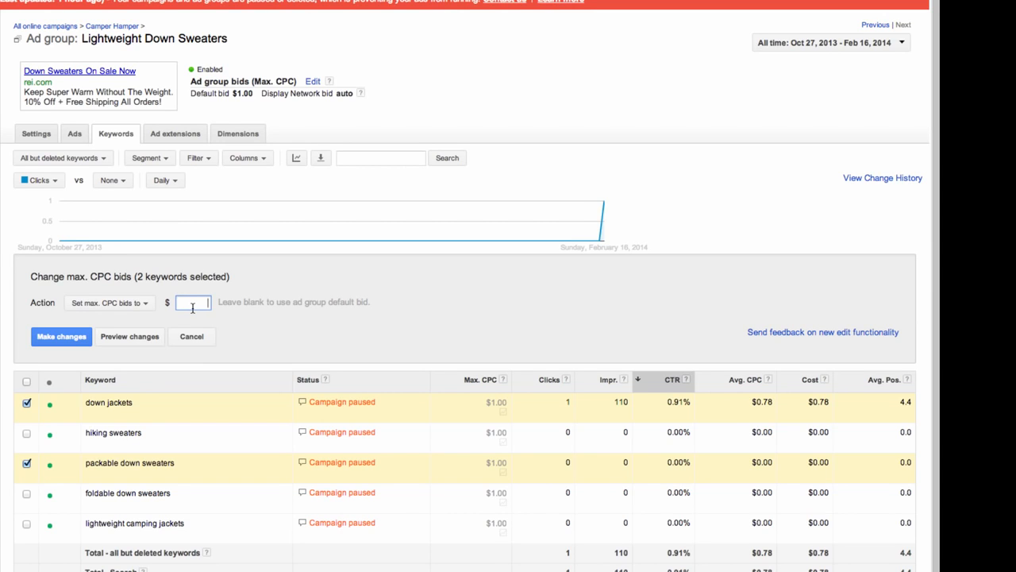
text(2.75)
key(BackSpace)
key(BackSpace)
key(BackSpace)
key(BackSpace)
text(1.75)
click(48, 337)
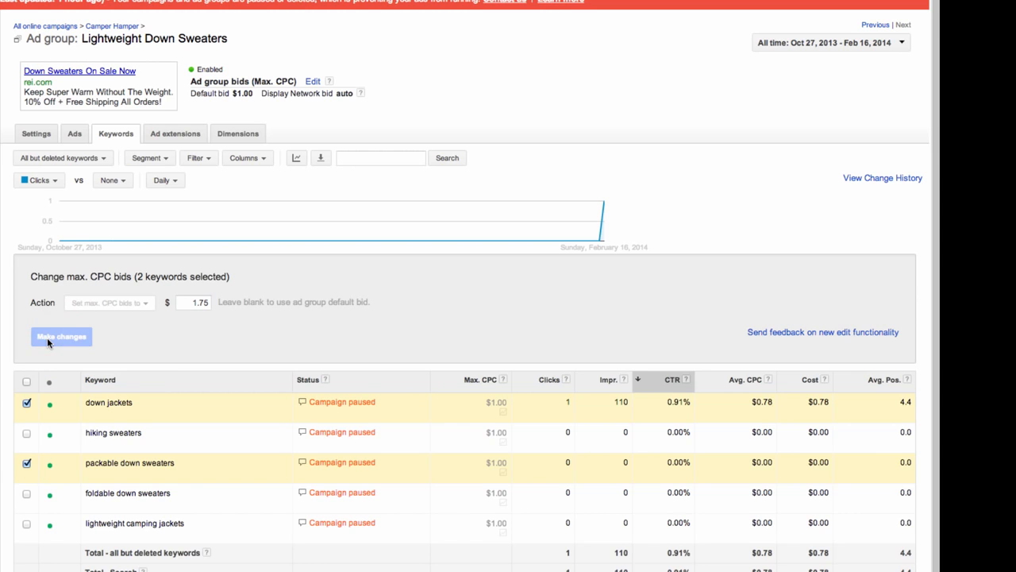
click(26, 289)
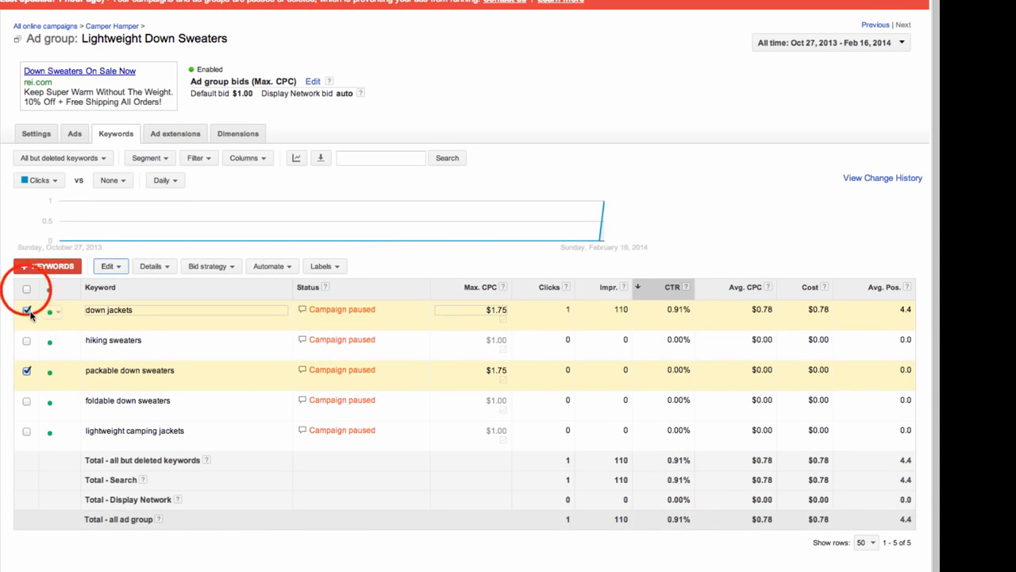
click(26, 289)
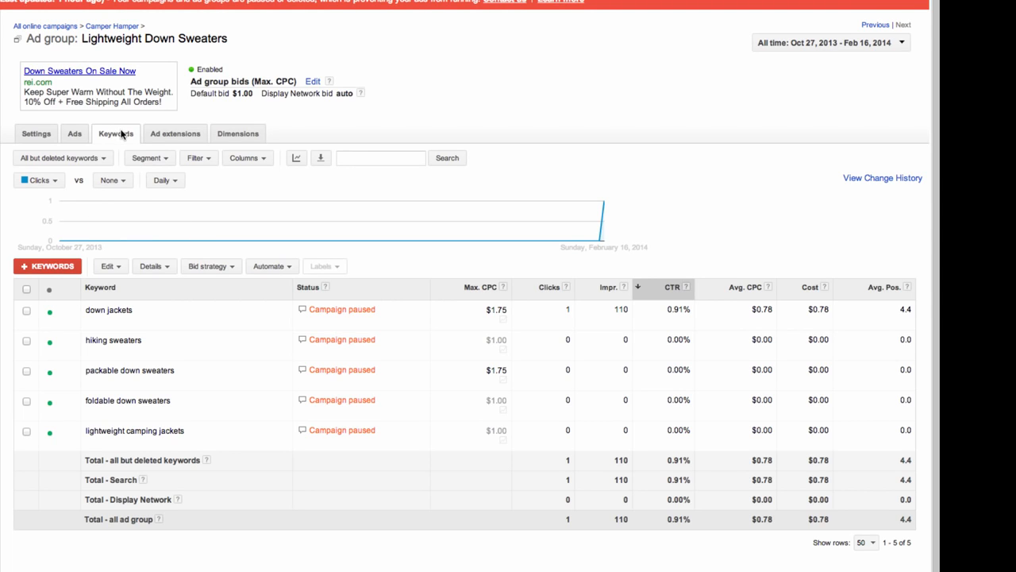
- Add 'lightweight down sweaters' and the suggested 'feather down jacket' as keywords and save
click(54, 268)
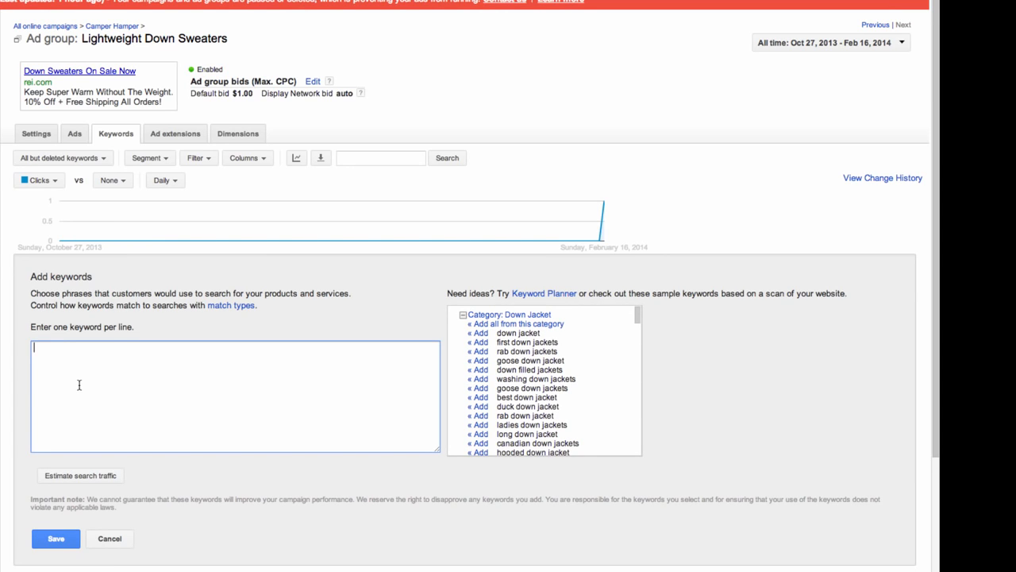
text(lightweight dopwn sweaters)
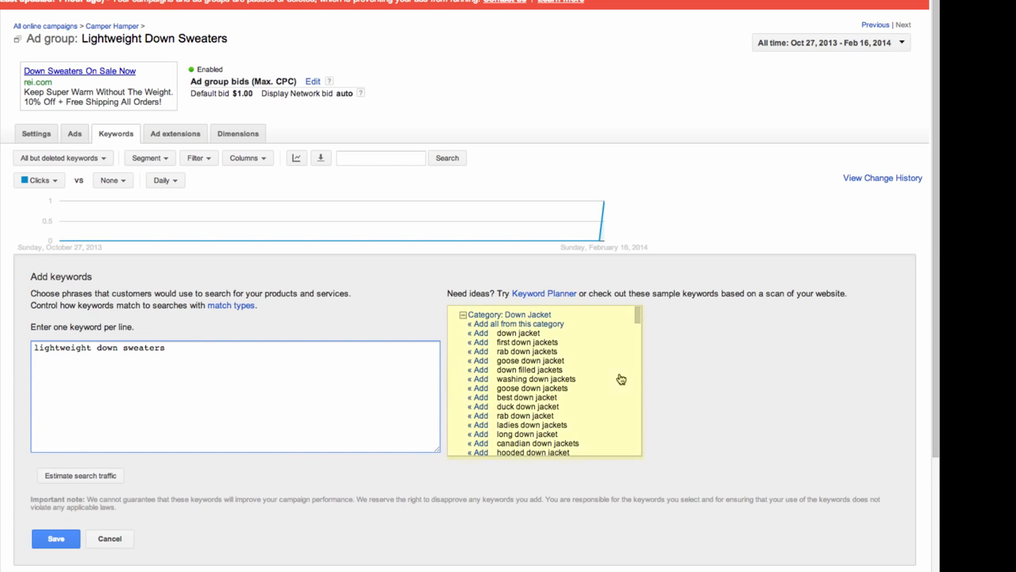
click(638, 319)
drag(638, 319, 640, 351)
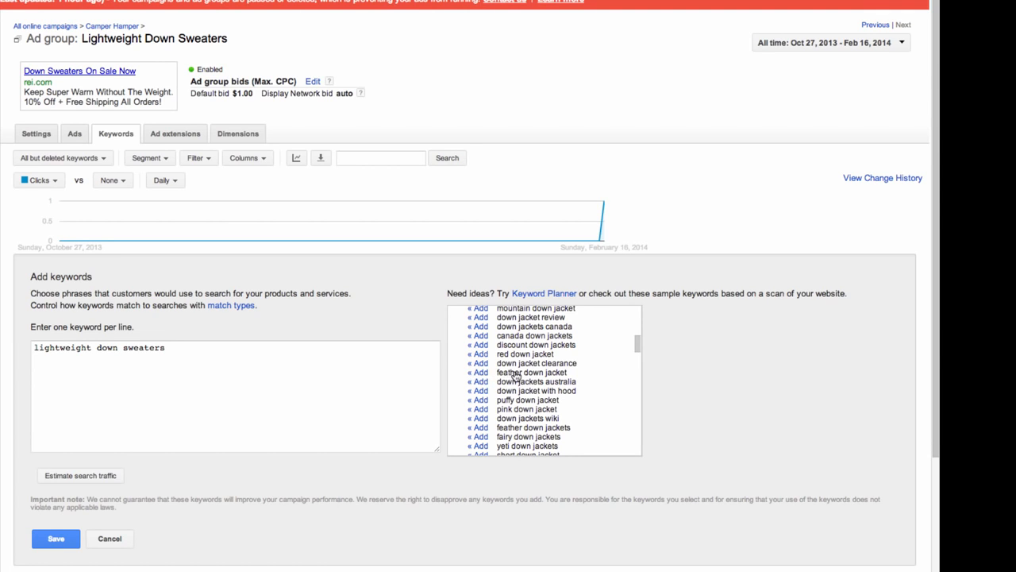
click(477, 373)
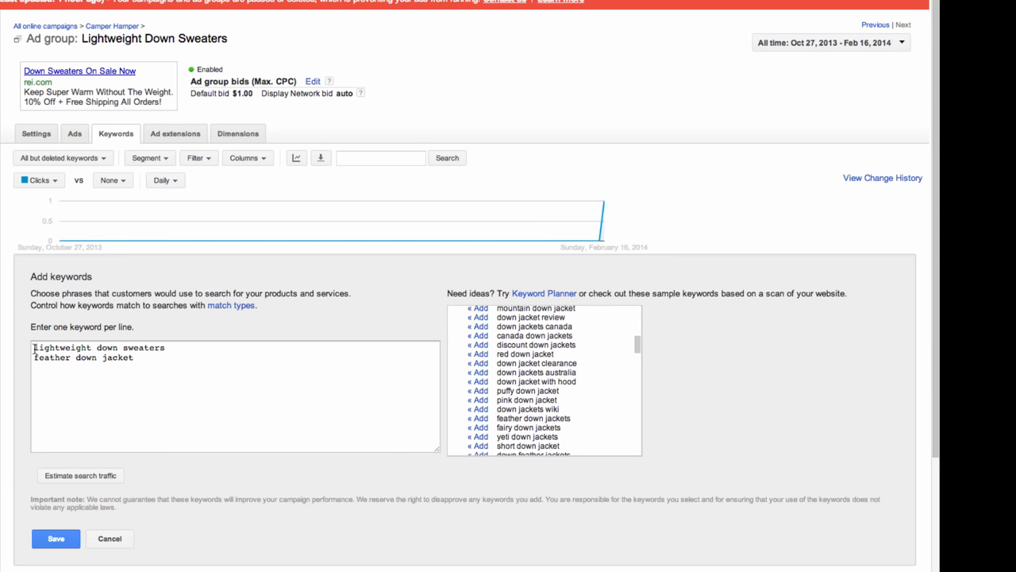
scroll(55, 476, down, 1)
click(50, 514)
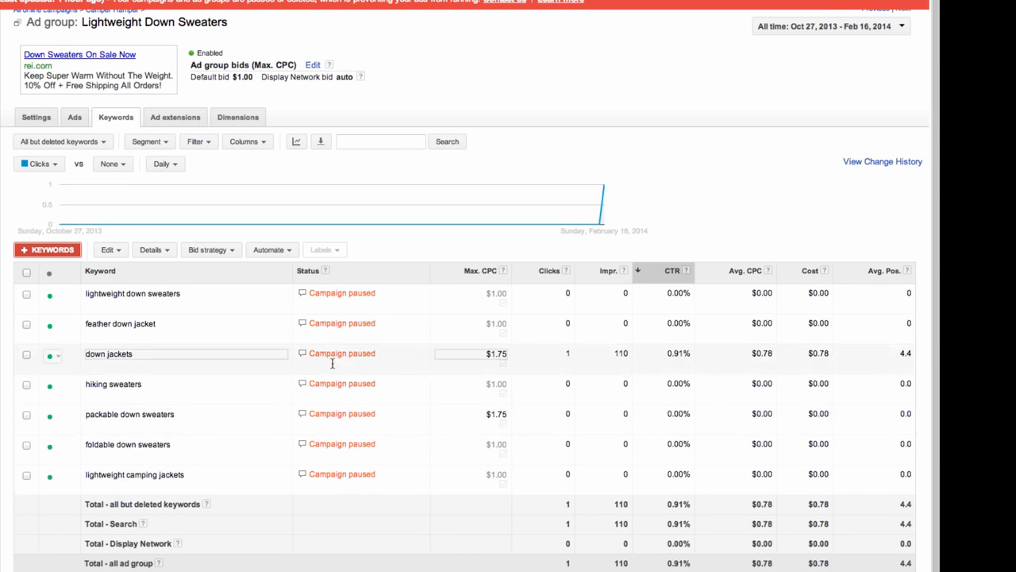
scroll(87, 492, up, 1)
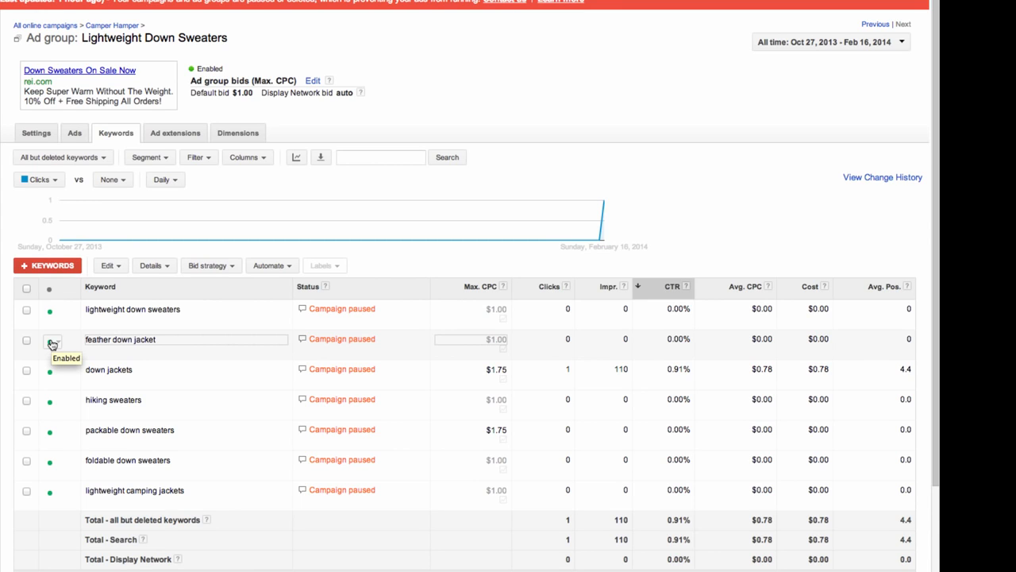
click(51, 343)
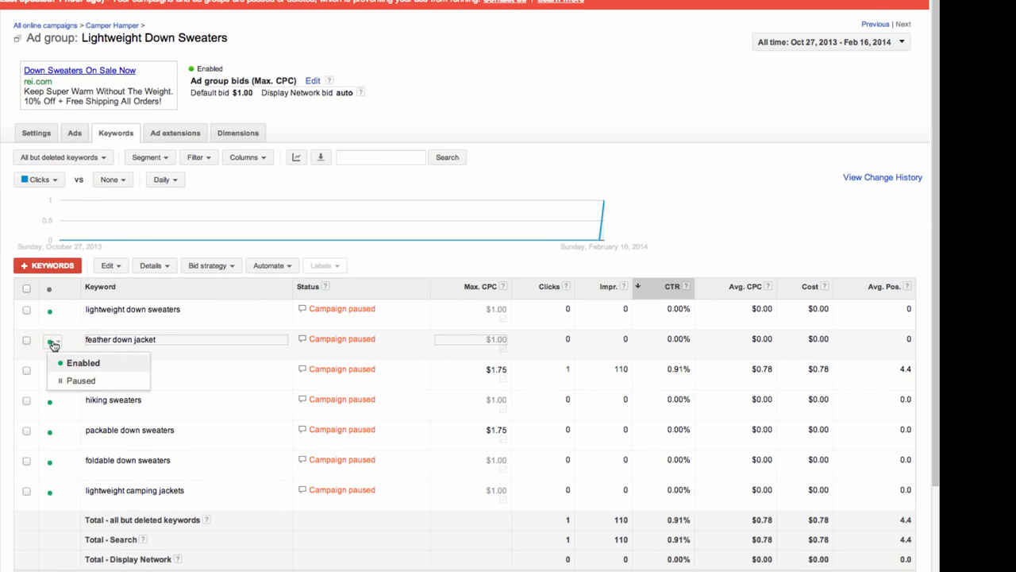
click(64, 382)
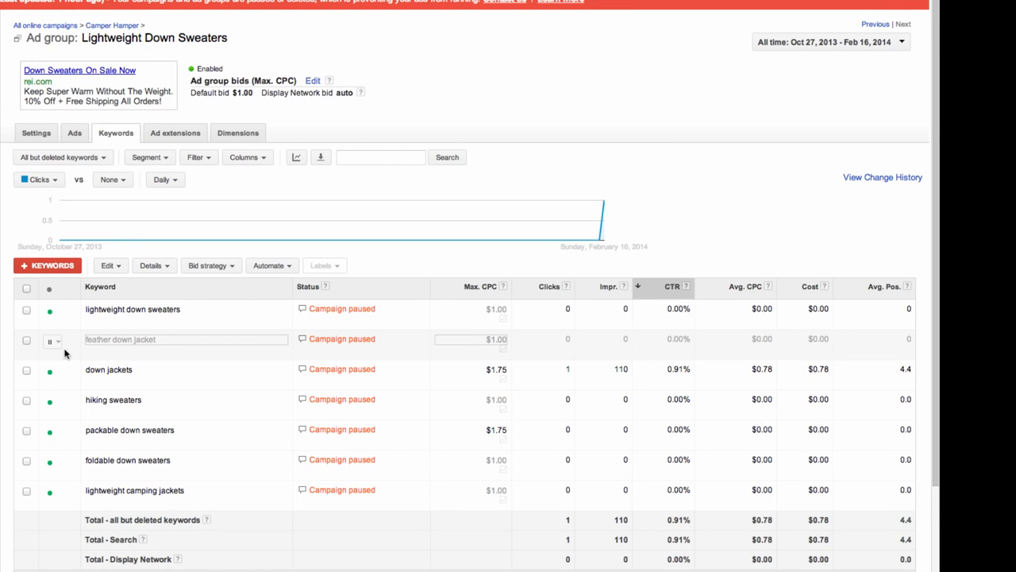
click(51, 347)
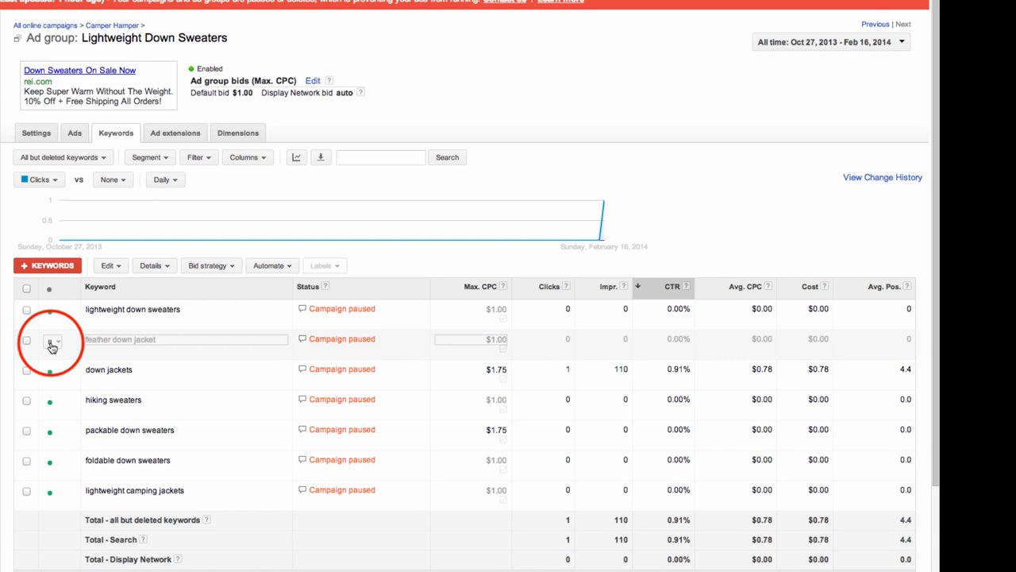
click(73, 363)
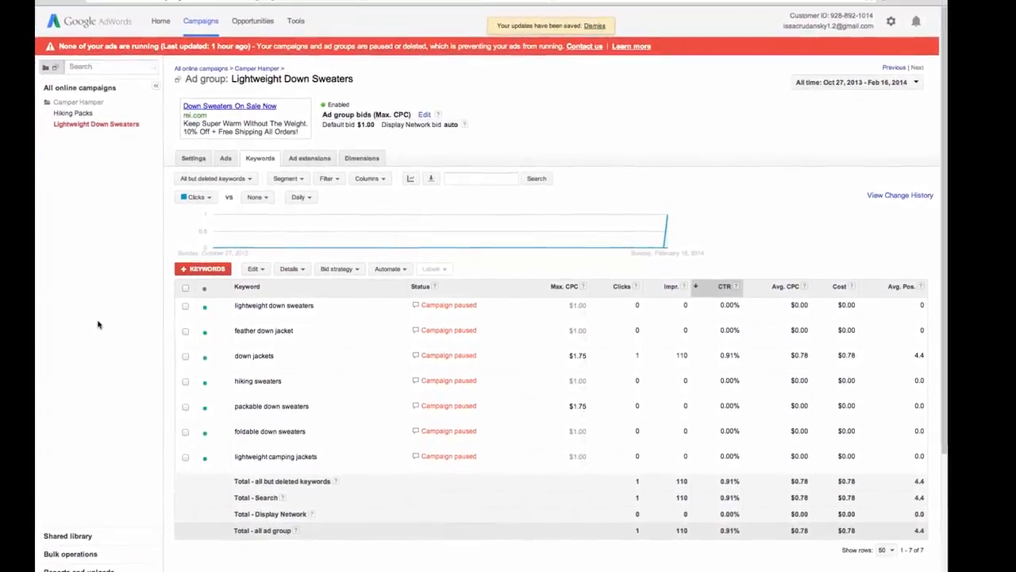
- Expand Negative keywords to show cheap, children, ebay, free and campaign-level amazon
scroll(123, 323, down, 2)
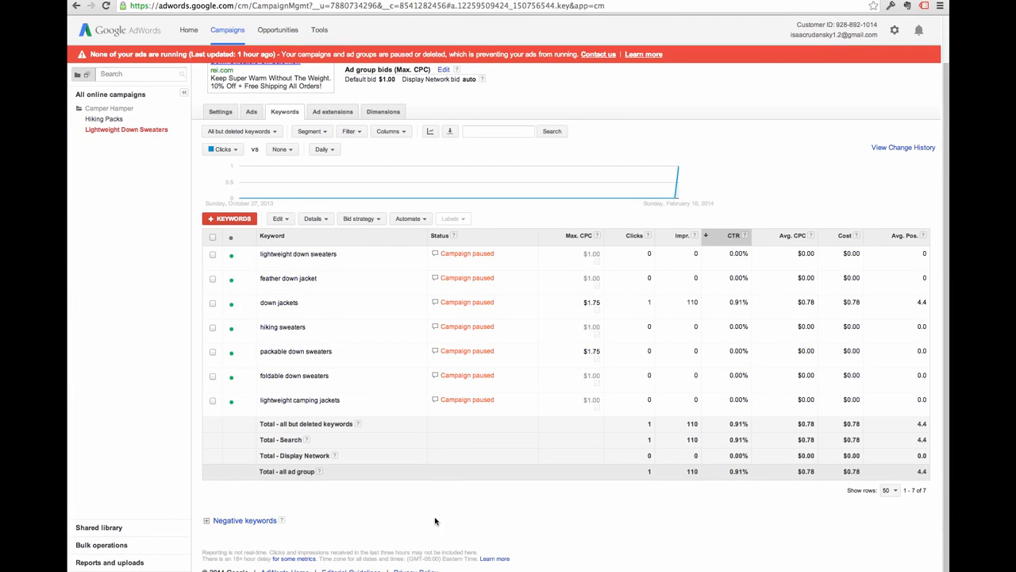
click(261, 522)
scroll(408, 520, down, 3)
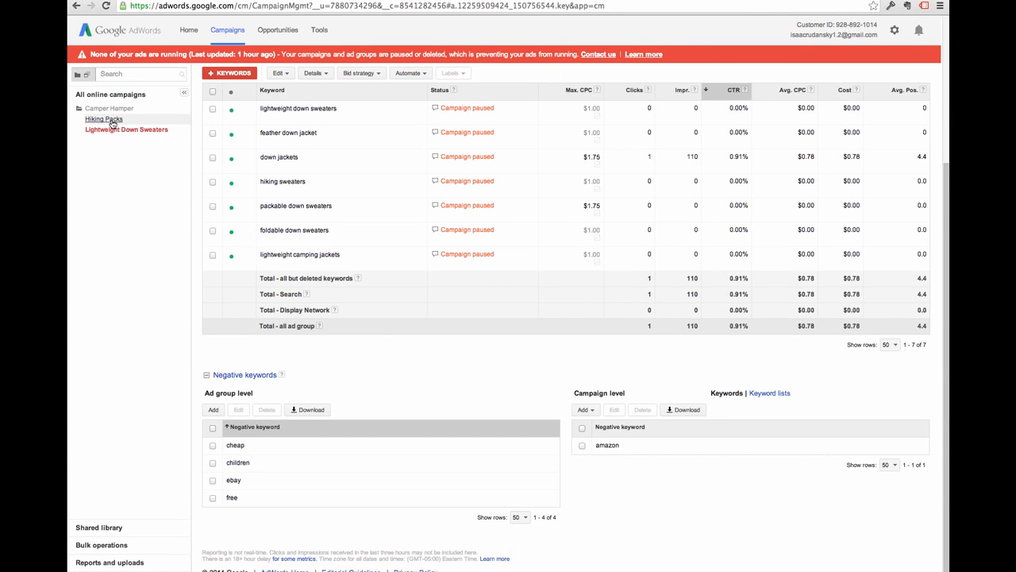
- Add 'pockets' as an ad-group-level negative keyword and save it
click(214, 410)
text(pockets)
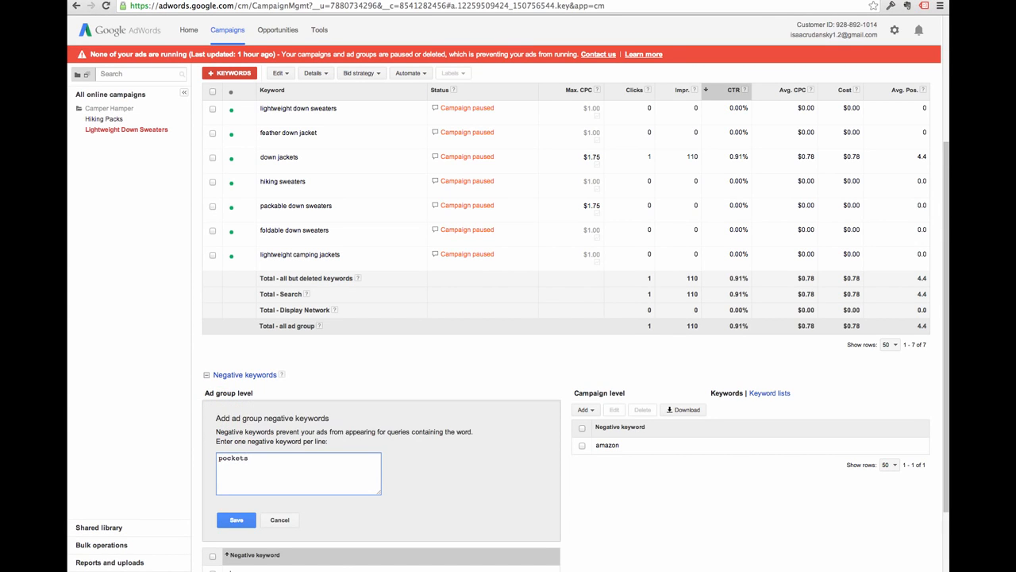
scroll(238, 397, down, 2)
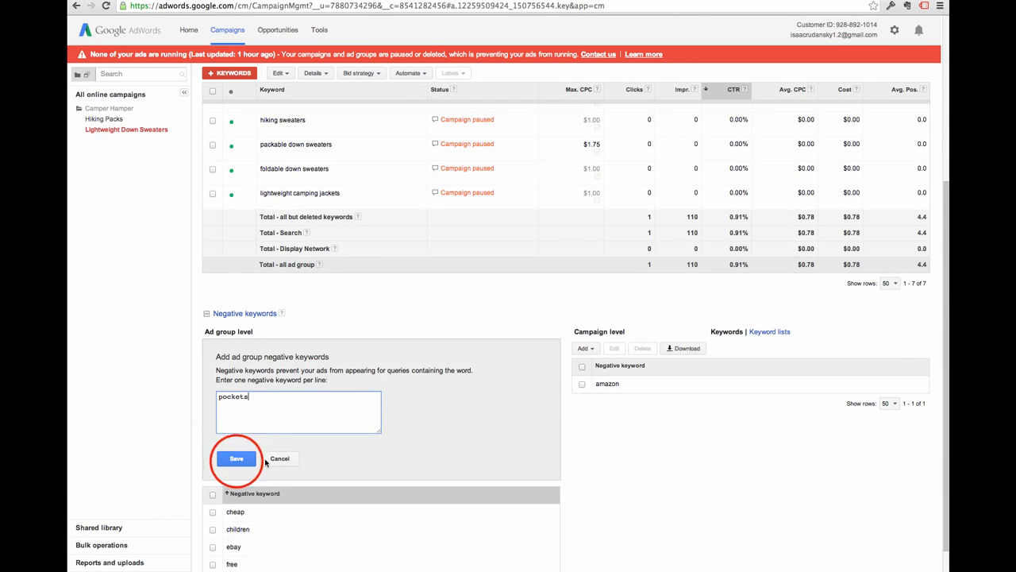
click(236, 458)
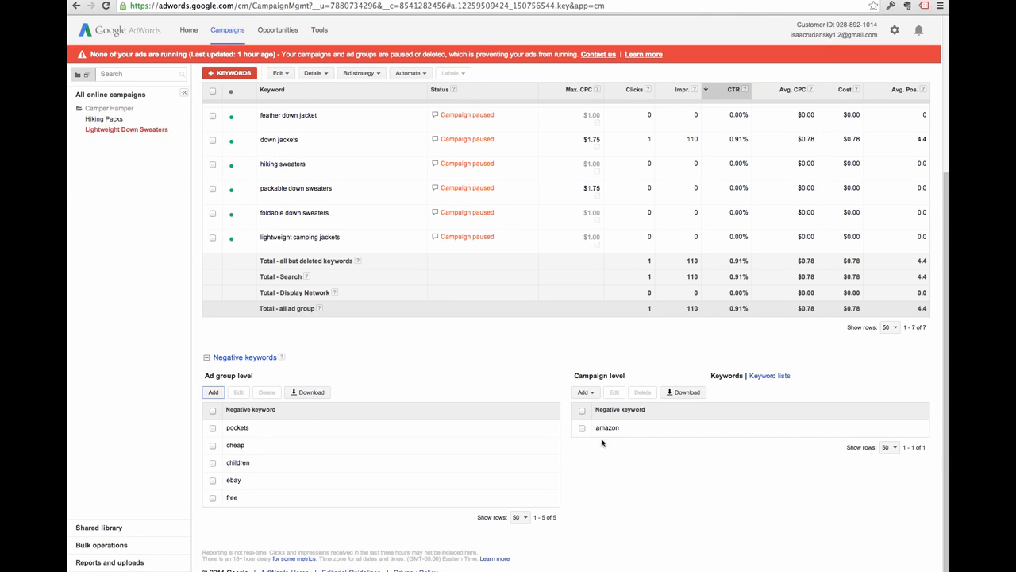
- Save cheap, free, ebay and kids as campaign-level negative keywords, one per line
click(585, 392)
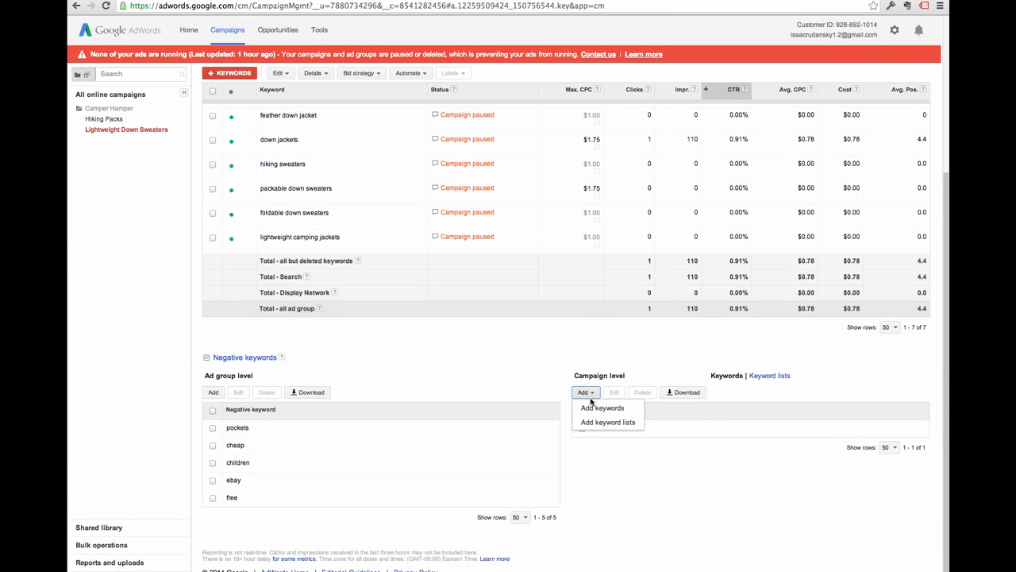
click(595, 409)
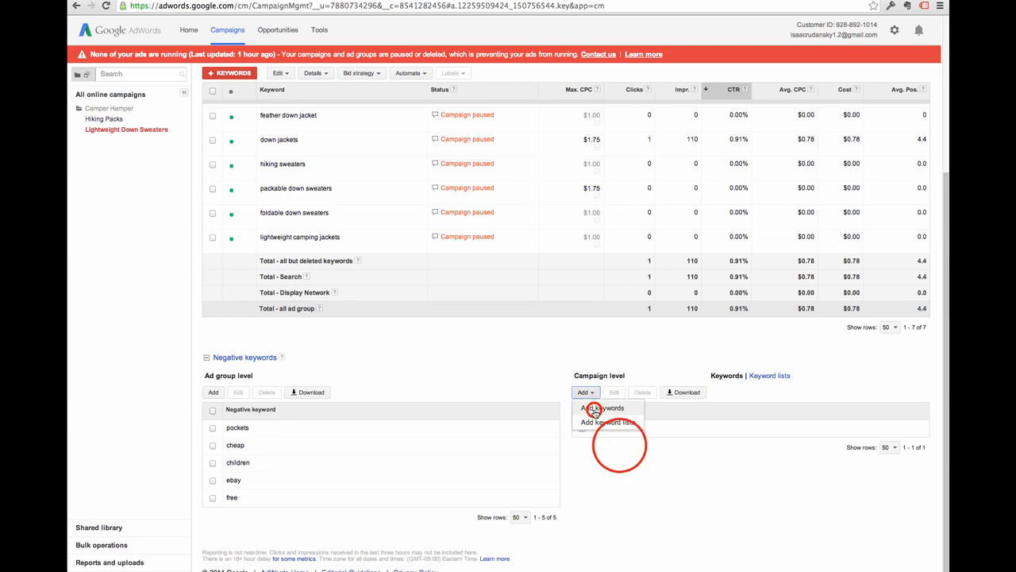
click(617, 446)
text(cheap )
text(free)
key(Return)
text(ebay)
key(Return)
text(kids)
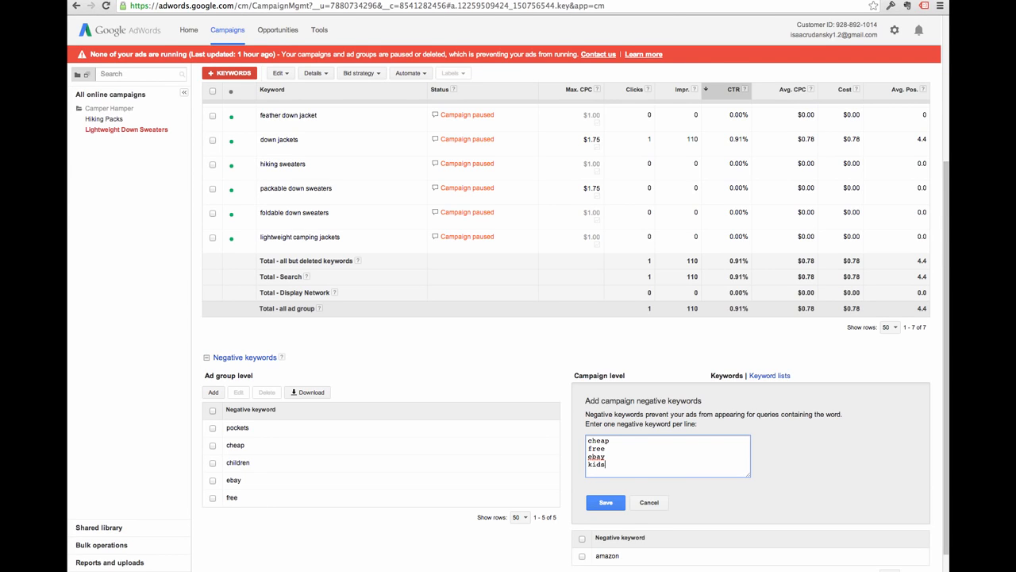
click(612, 502)
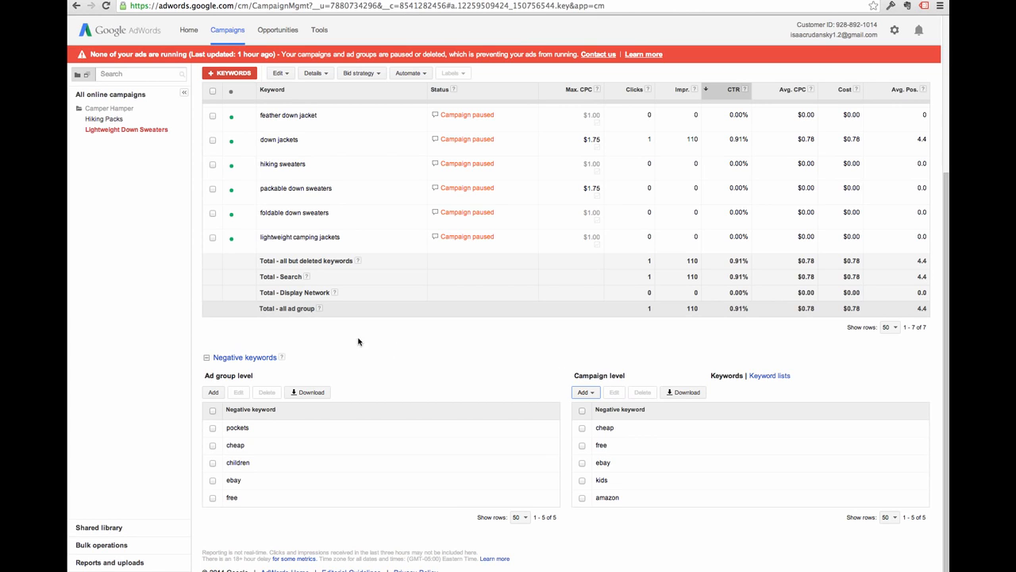
- Collapse the Negative keywords section below the keyword table
click(237, 357)
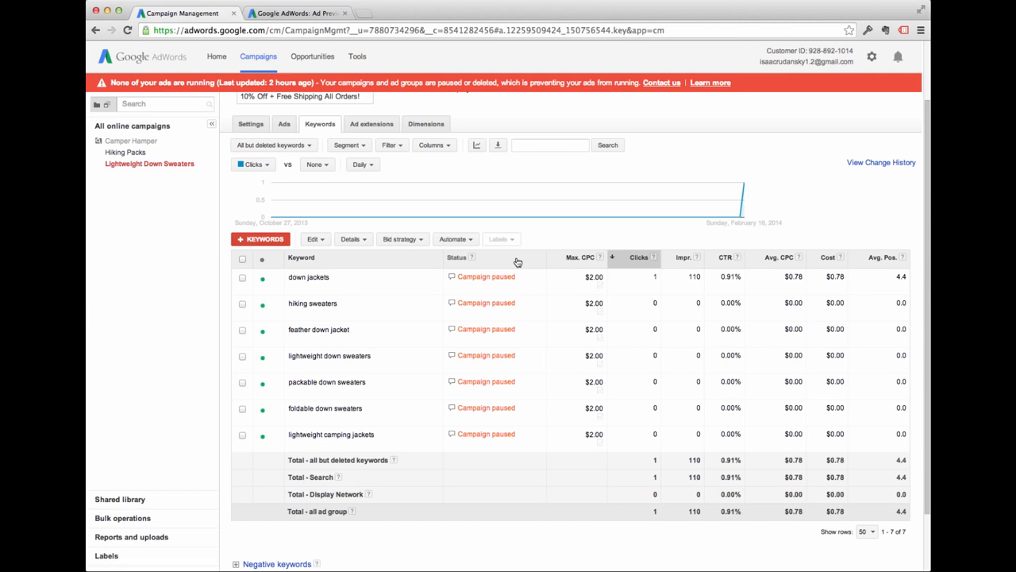
- Show the Campaigns list under All online campaigns, where Camper Hamper appears paused at $30.00/day
click(168, 127)
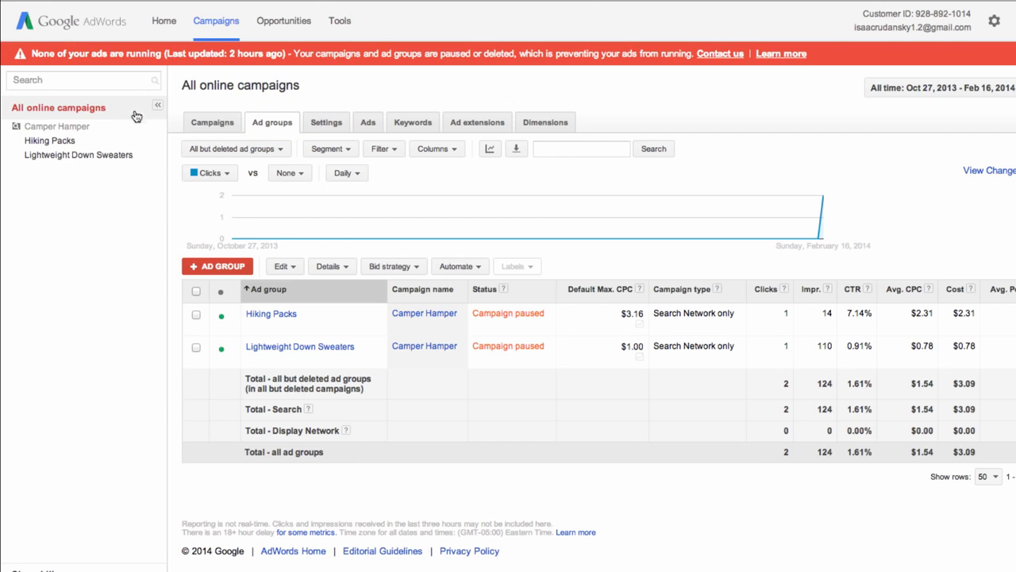
click(211, 126)
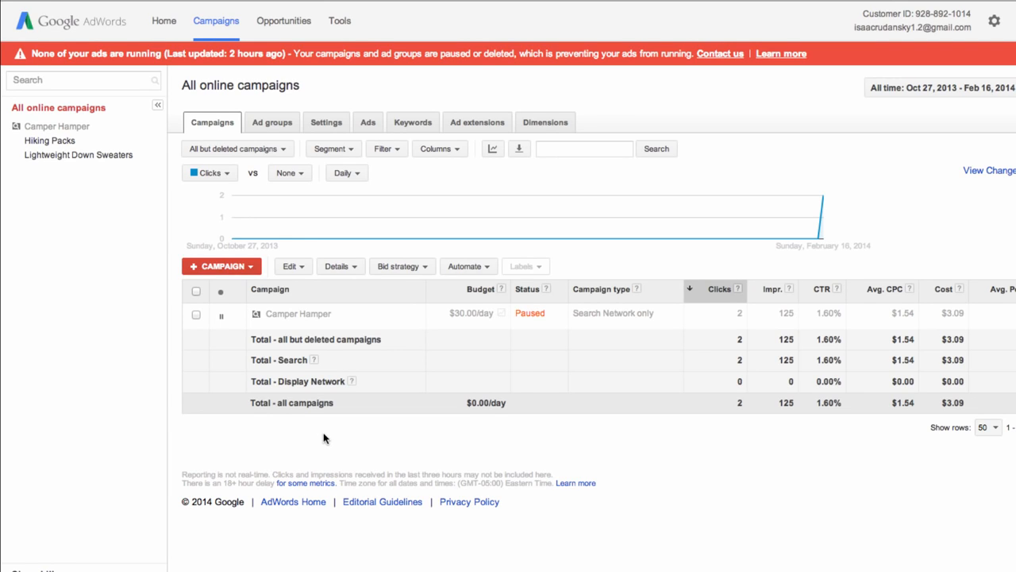
- Switch the Camper Hamper campaign's status from paused to Enabled so it shows Eligible
click(221, 317)
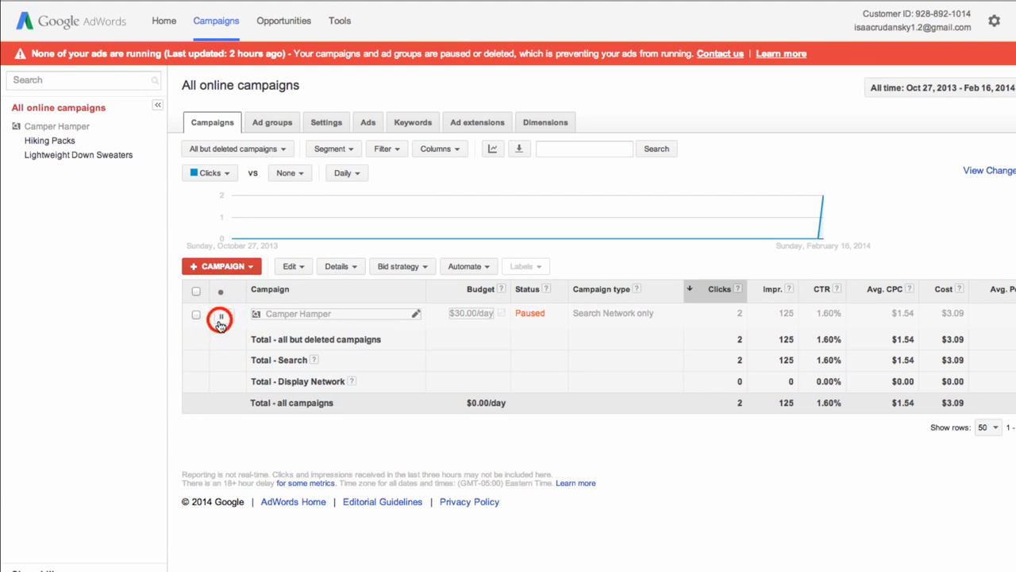
click(224, 331)
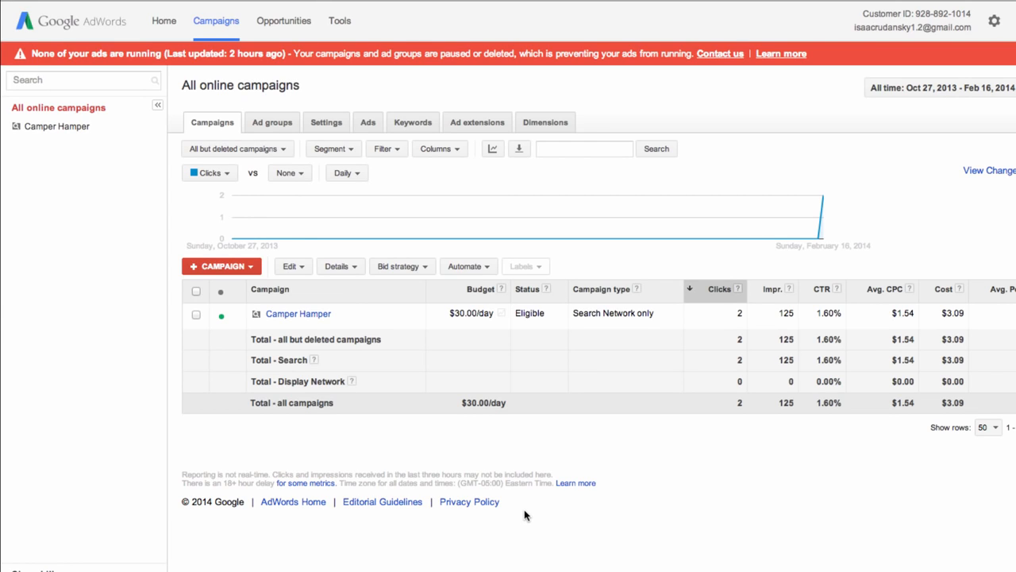
click(341, 27)
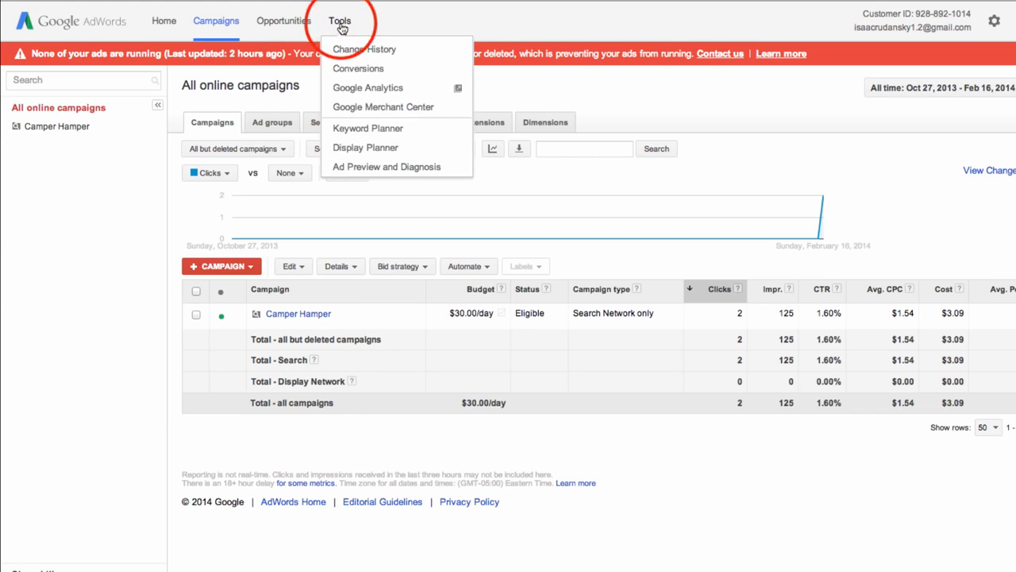
click(374, 169)
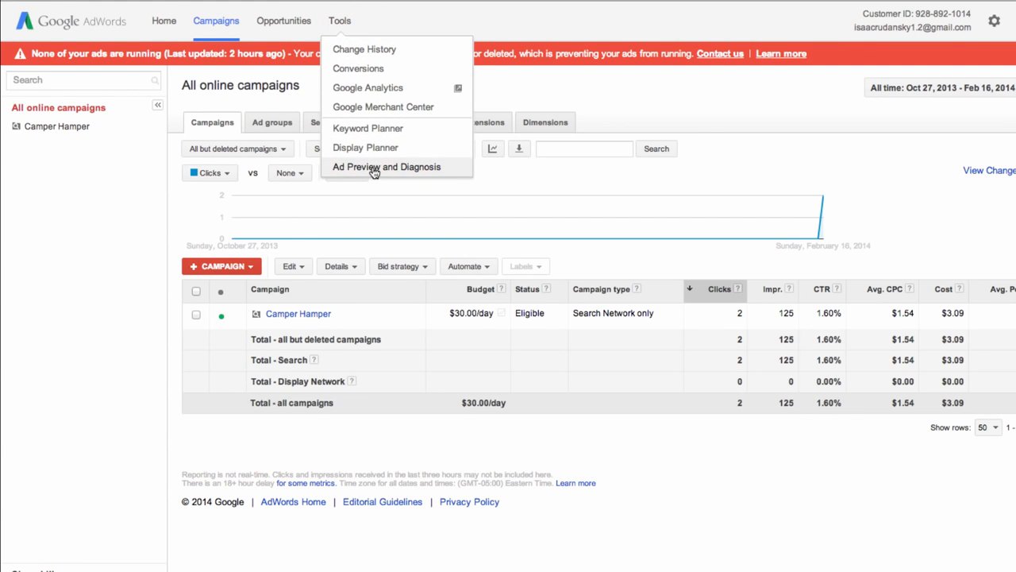
click(554, 24)
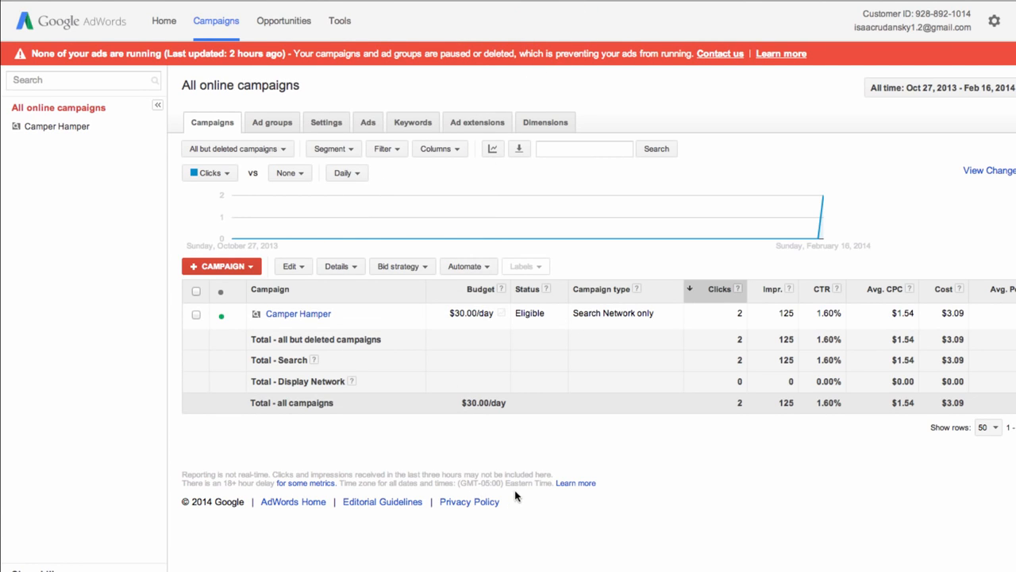
click(412, 124)
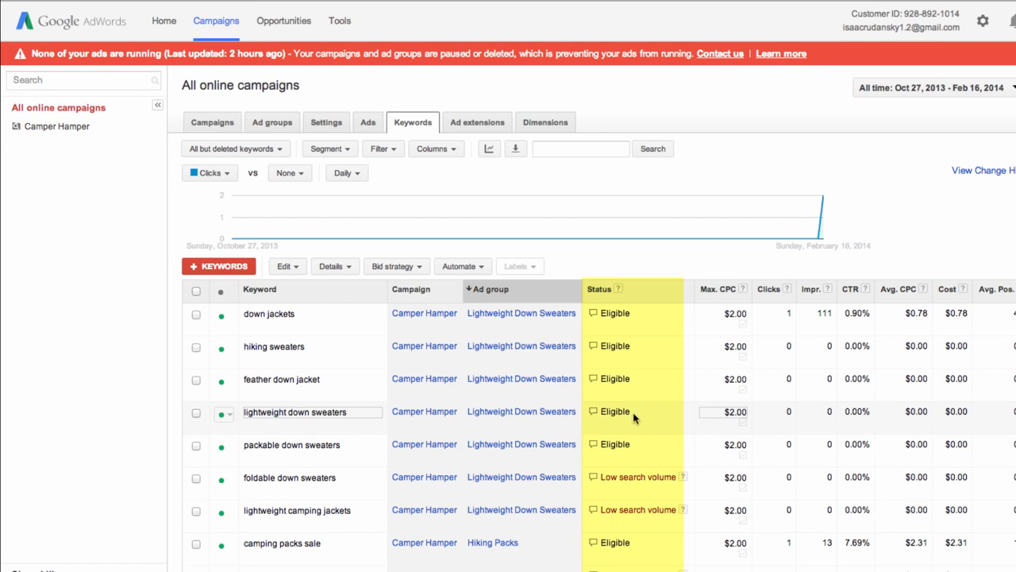
- Launch Ad Preview and Diagnosis from the Eligible status of the keyword 'lightweight down sweaters'
mouse_move(594, 414)
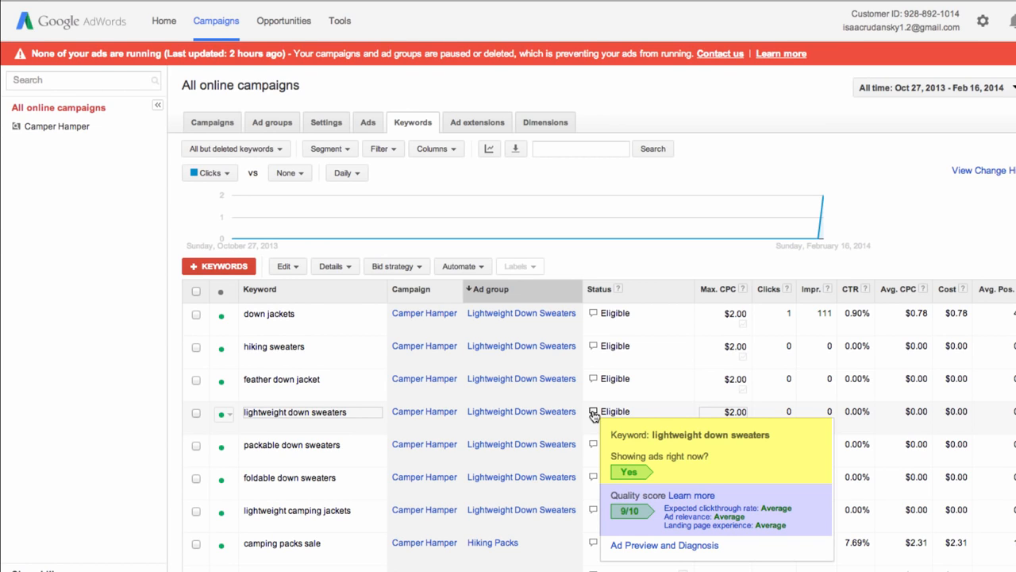
click(645, 549)
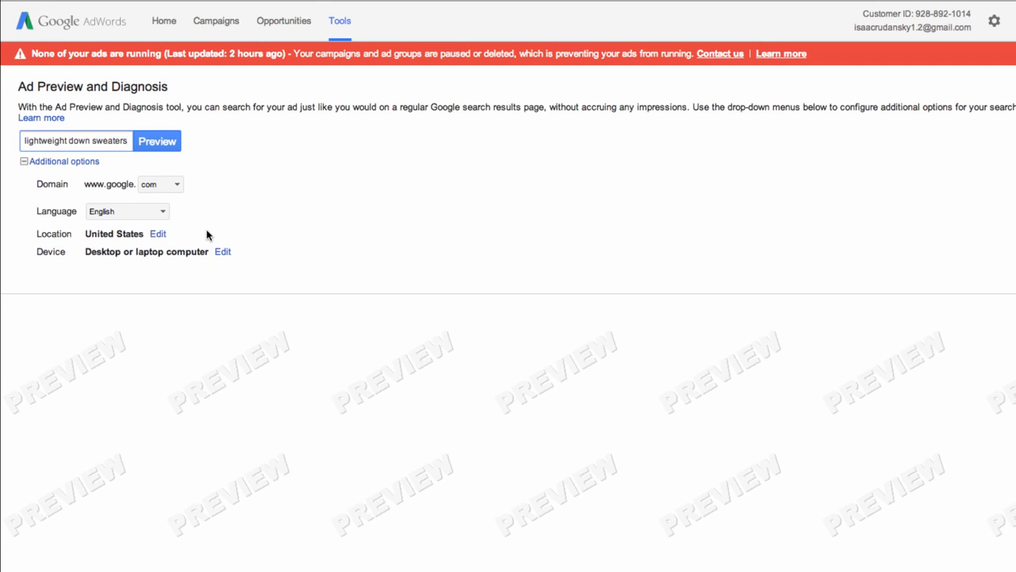
- Preview results for 'lightweight down sweaters' and confirm the Camper Hamper ad ranks second among top ads
click(157, 140)
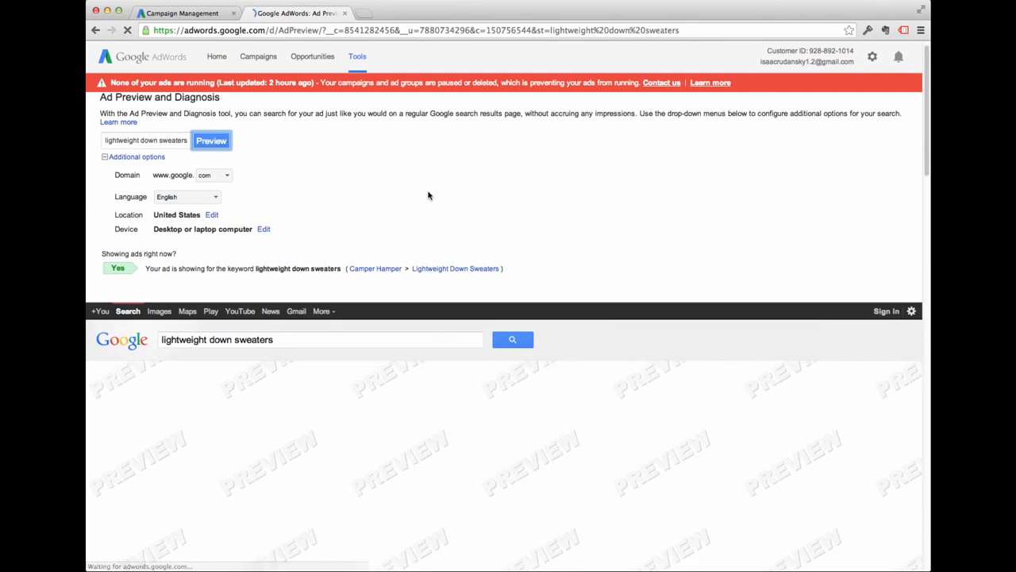
scroll(428, 195, down, 2)
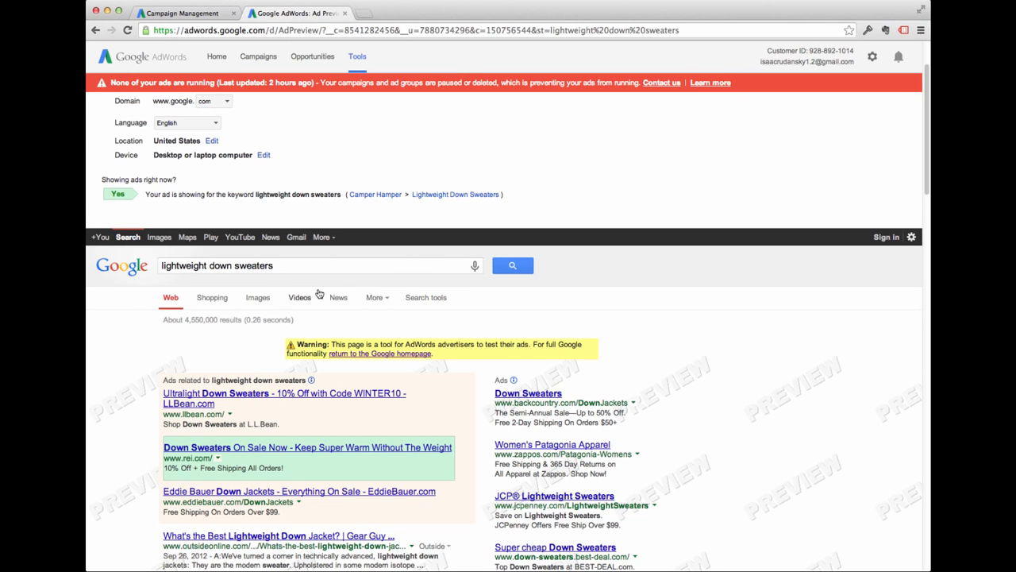
scroll(302, 301, up, 3)
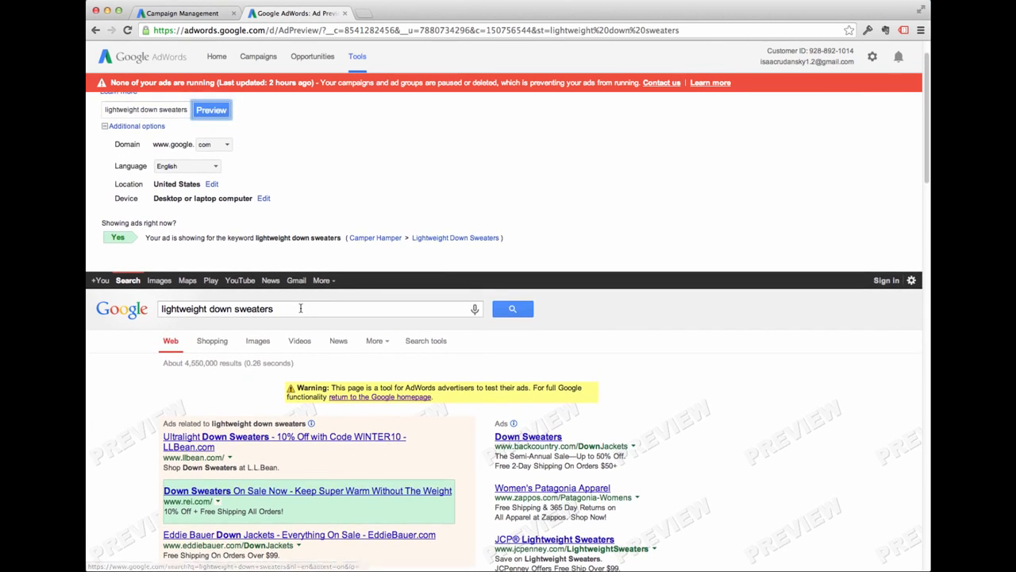
scroll(300, 309, up, 1)
click(152, 139)
- Preview 'down jackets', confirm the ad again shows second, then return to the campaign keywords list
triple_click(154, 139)
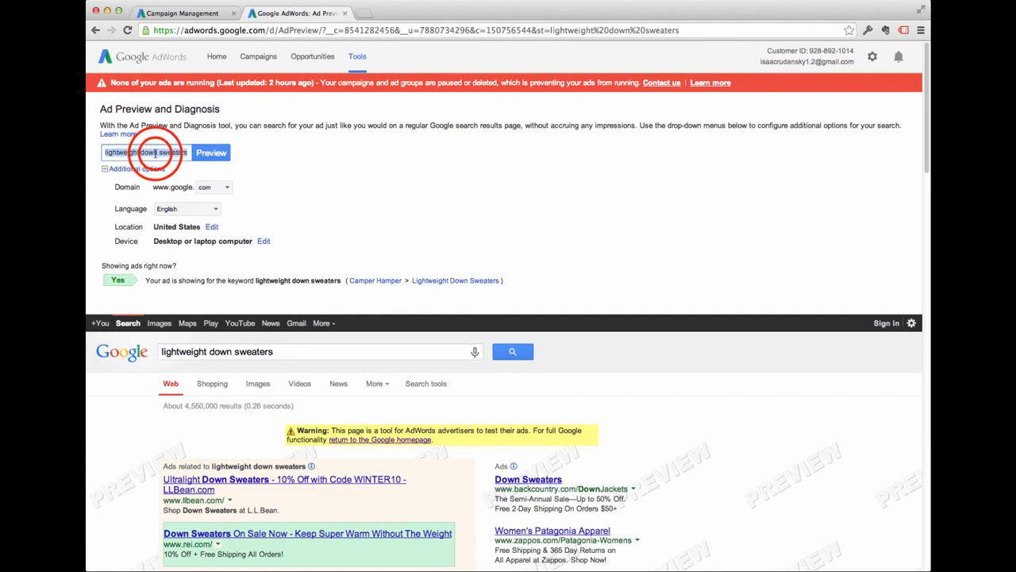
text(down jack)
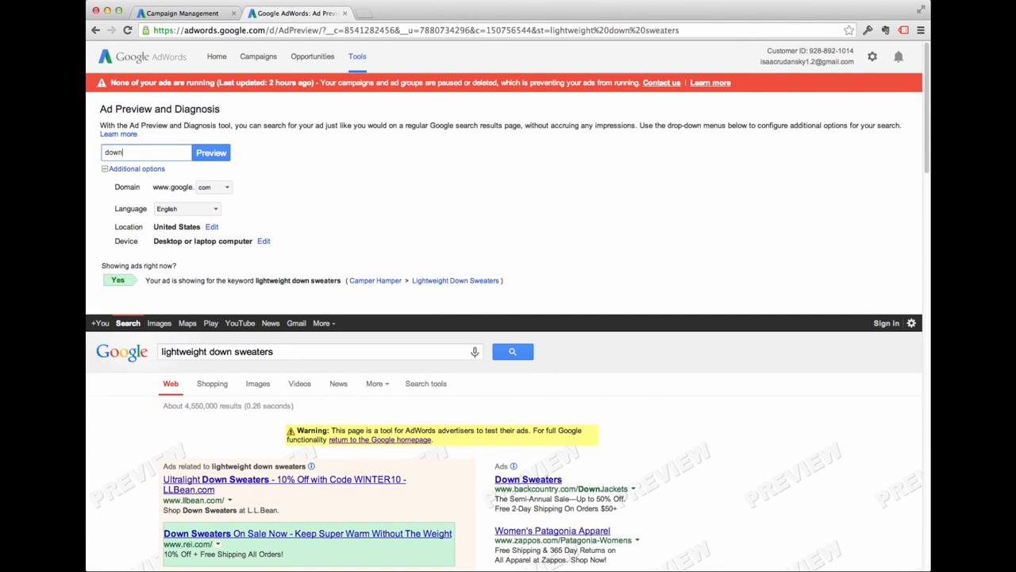
text(ets)
click(211, 153)
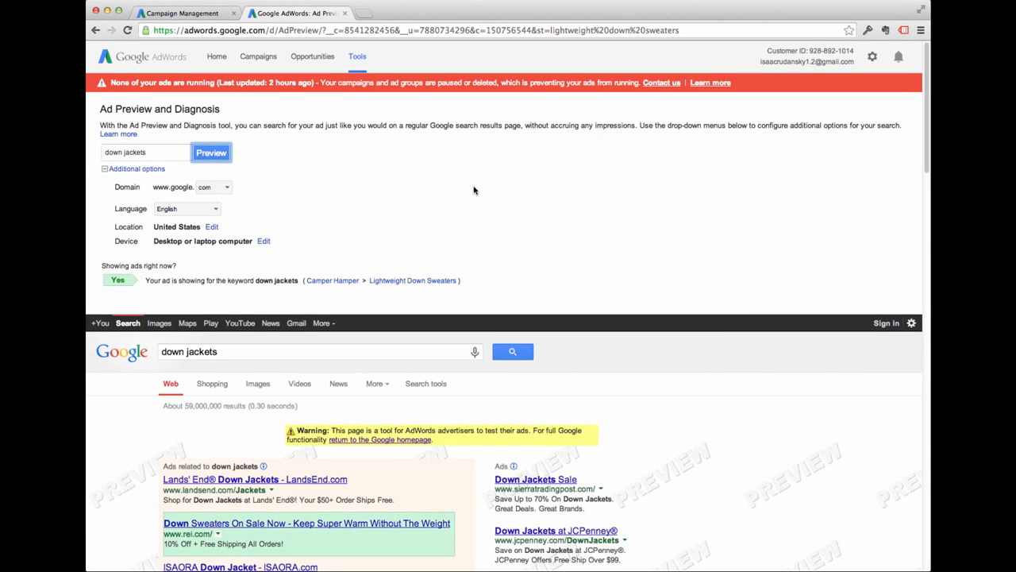
scroll(474, 190, down, 2)
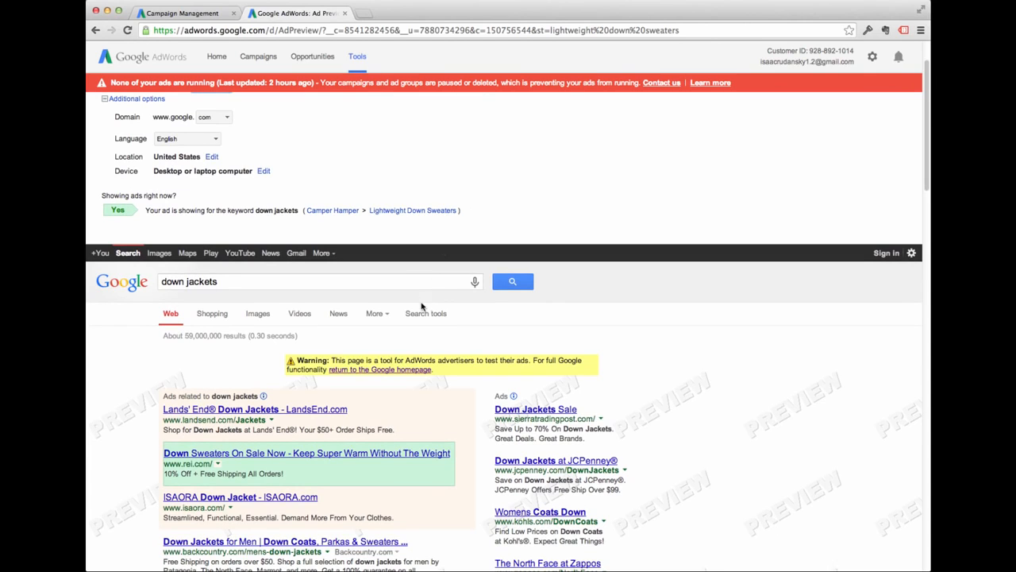
scroll(362, 491, down, 1)
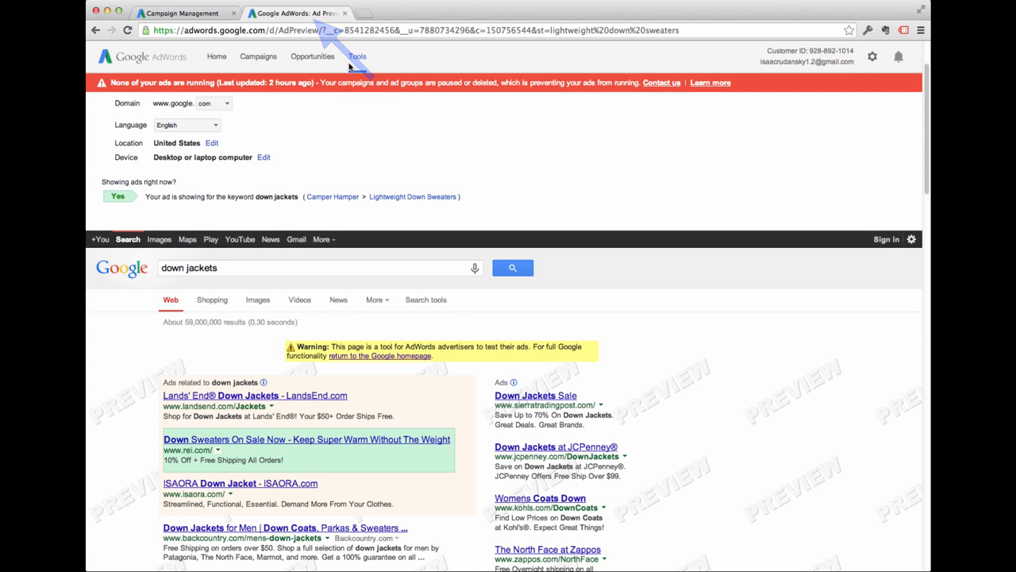
click(207, 14)
click(188, 354)
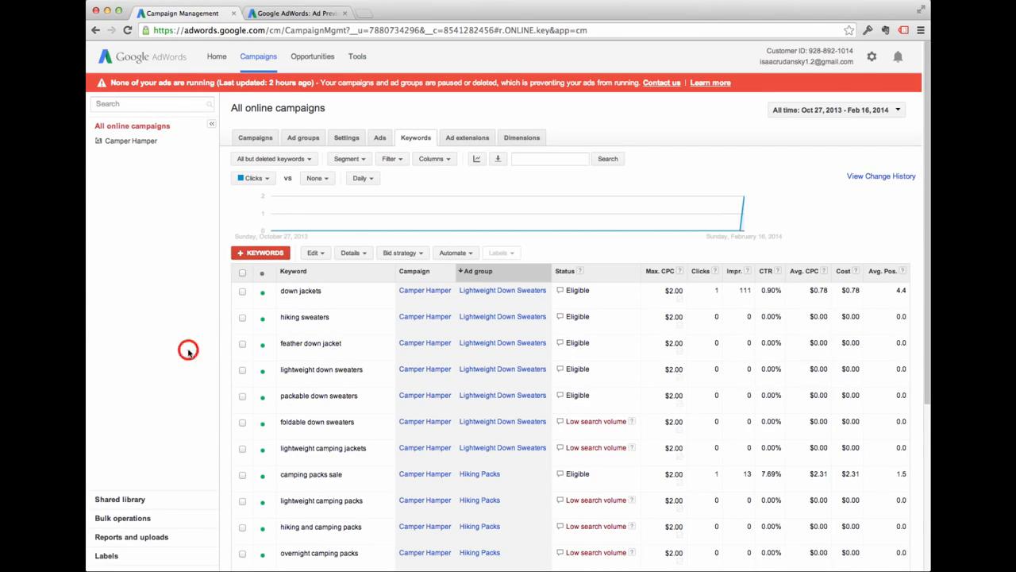